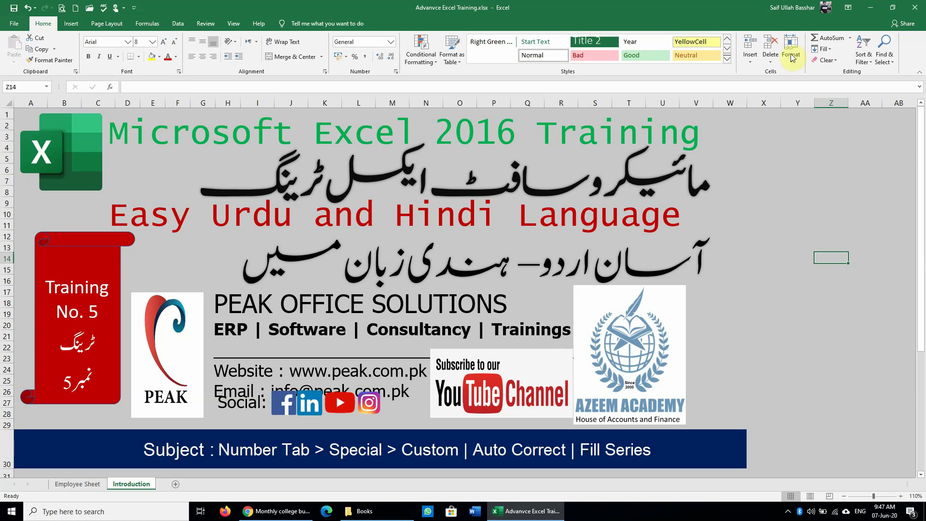
# - Switch to the Employee Sheet and open the Format Cells number settings
pyautogui.click(70, 486)
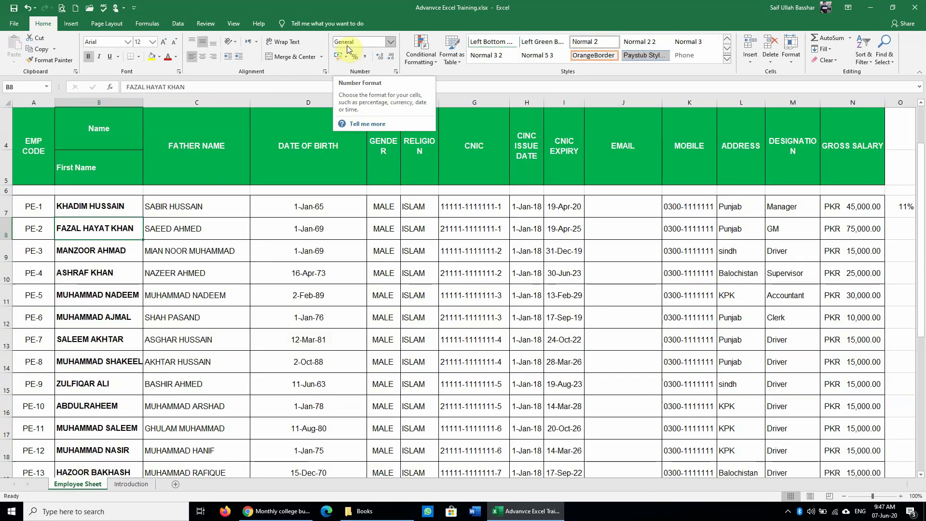
pyautogui.click(396, 70)
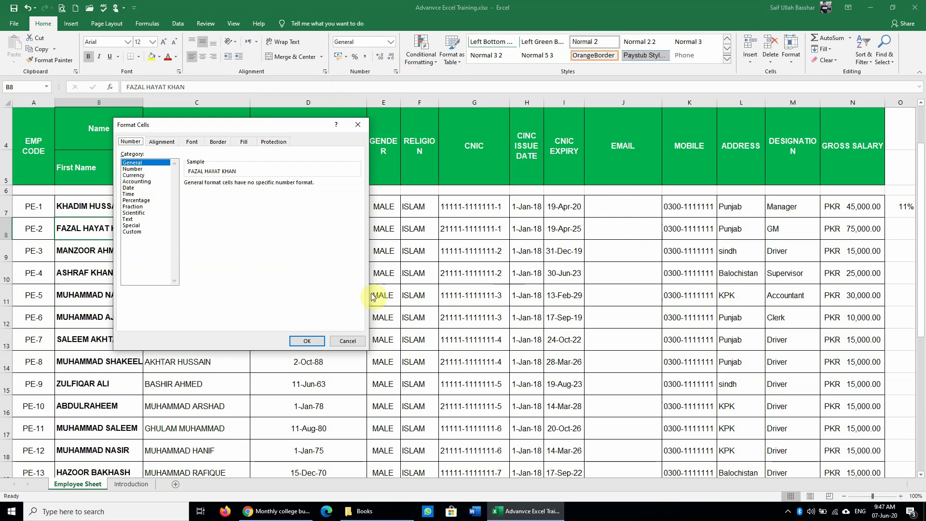
# - Select cell J7 and apply the Special > Phone Number format to it
pyautogui.click(356, 341)
pyautogui.click(620, 197)
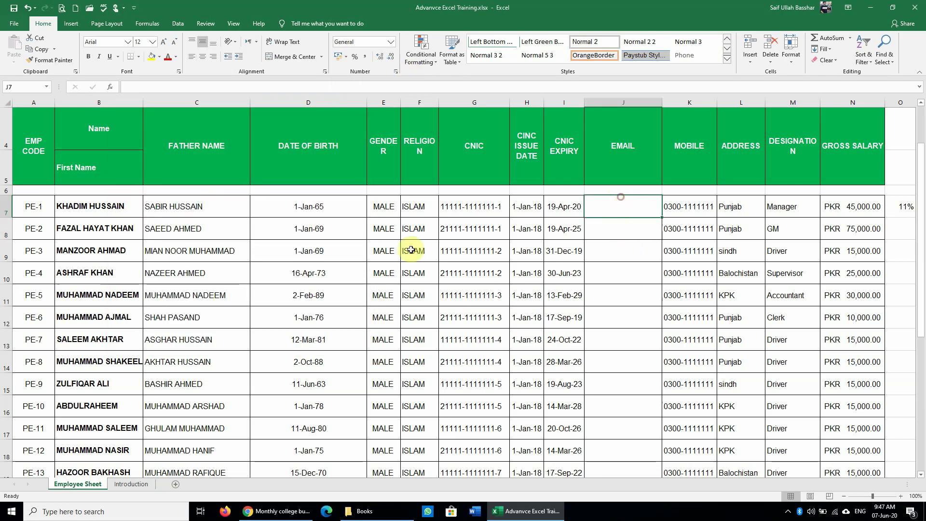
pyautogui.click(395, 70)
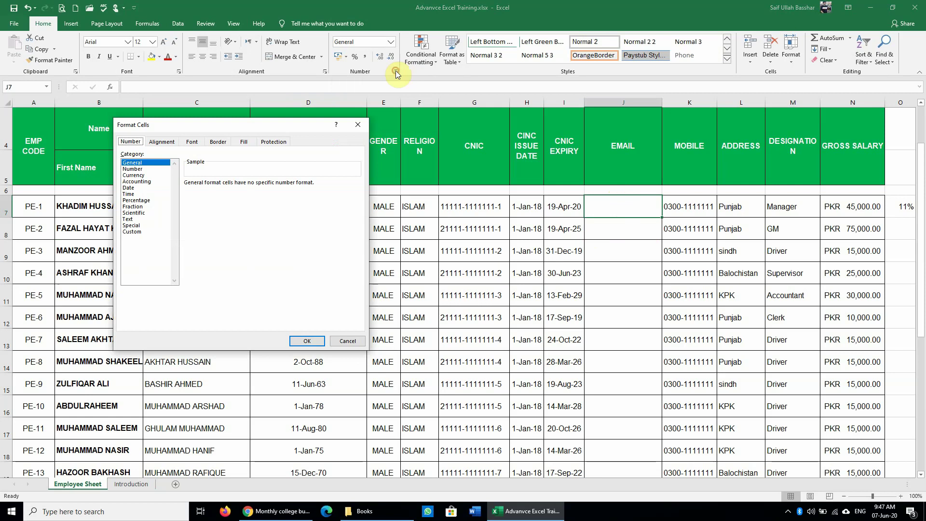
pyautogui.click(137, 225)
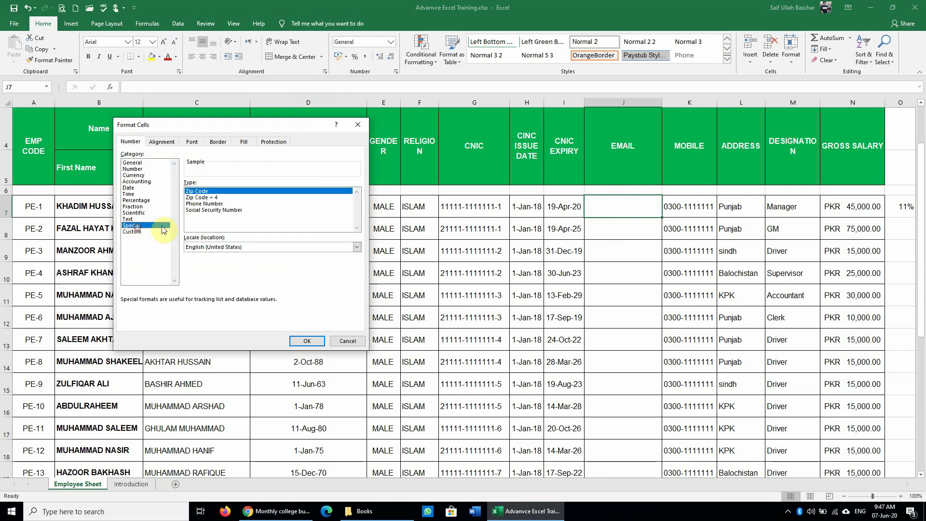
pyautogui.click(230, 203)
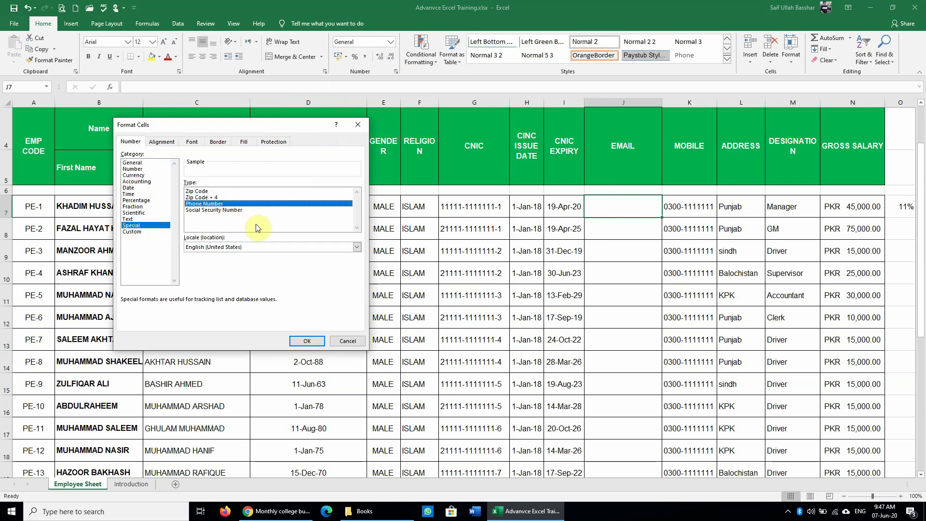
pyautogui.click(239, 211)
pyautogui.click(205, 192)
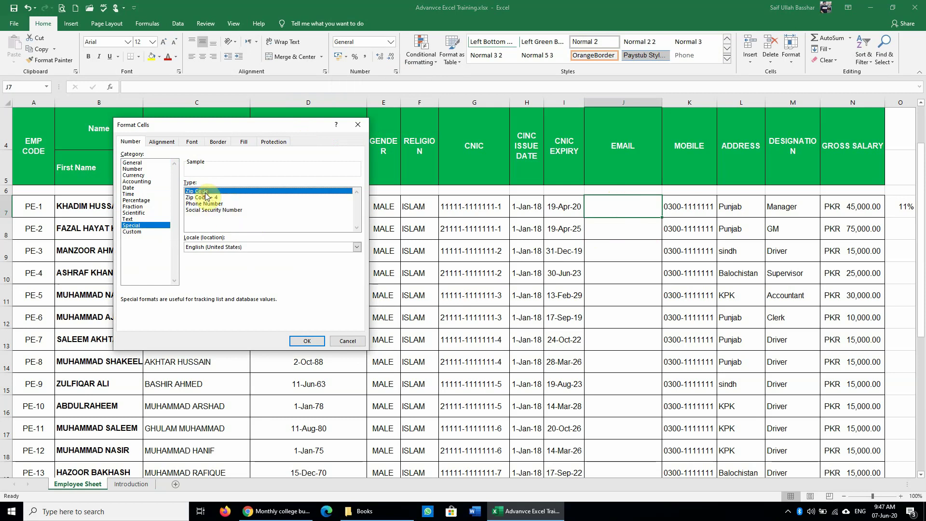
pyautogui.click(211, 204)
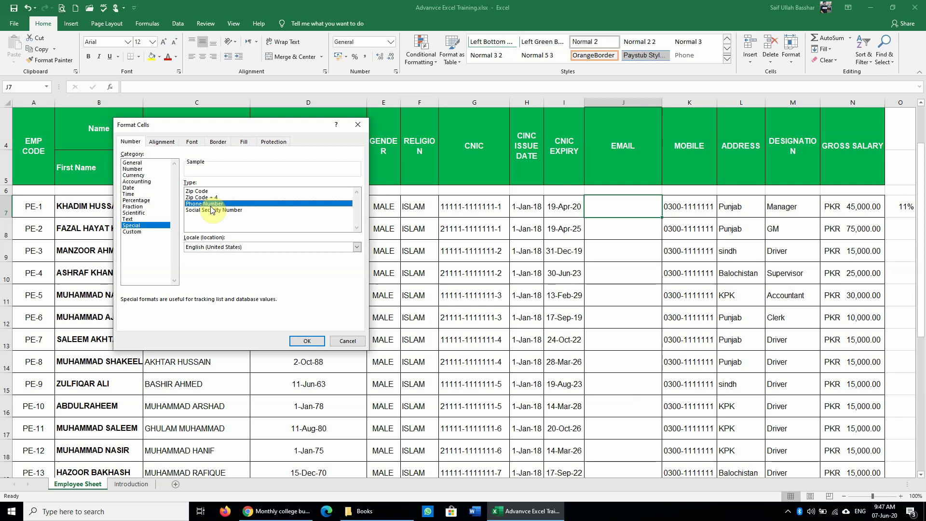
pyautogui.click(308, 341)
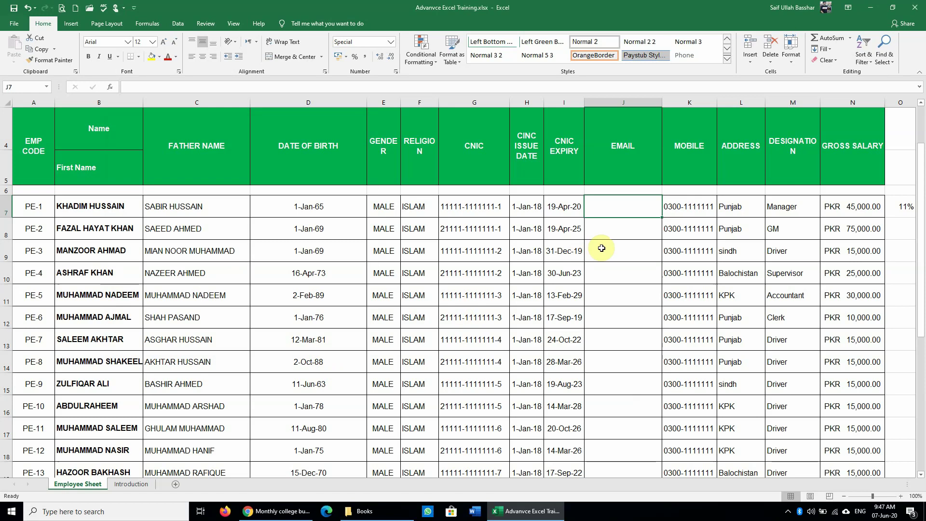
pyautogui.write('0300111')
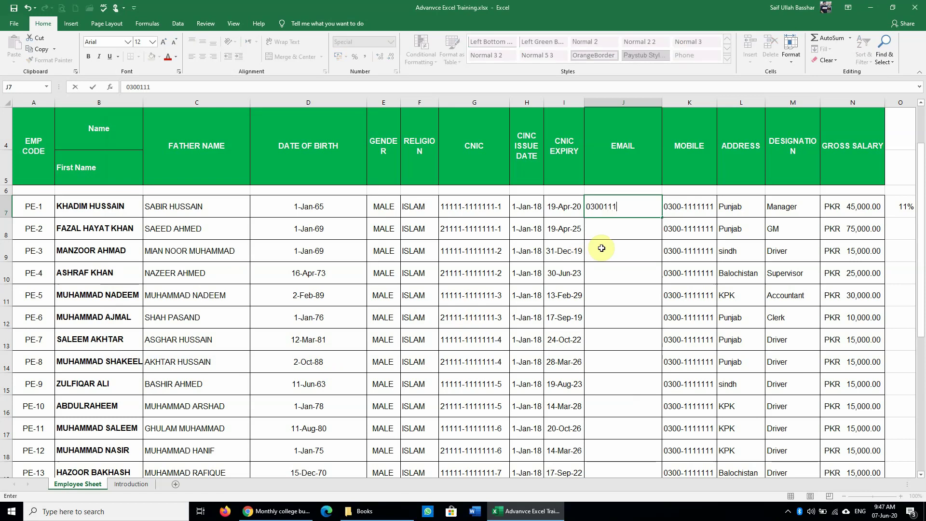
pyautogui.write('11')
pyautogui.write('1')
pyautogui.press('Return')
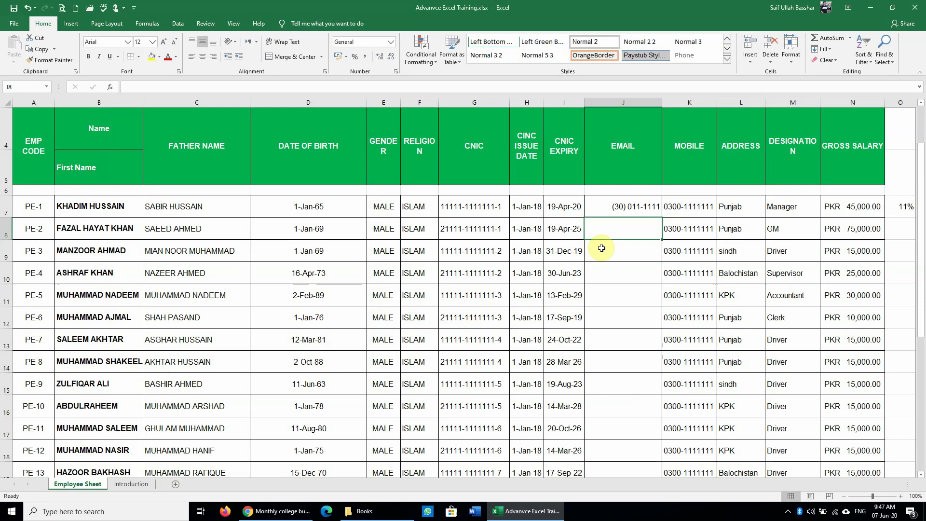
pyautogui.press('Up')
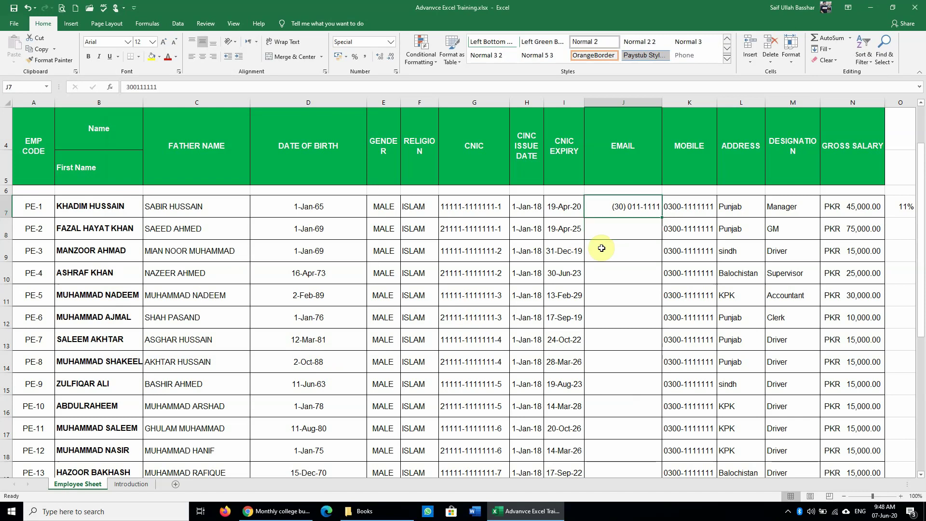
pyautogui.click(210, 90)
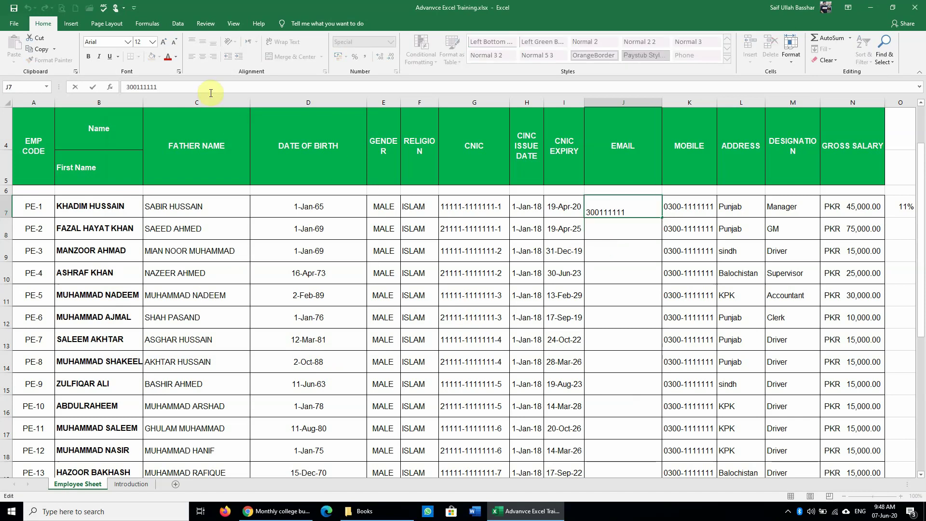
pyautogui.write('1')
pyautogui.press('Return')
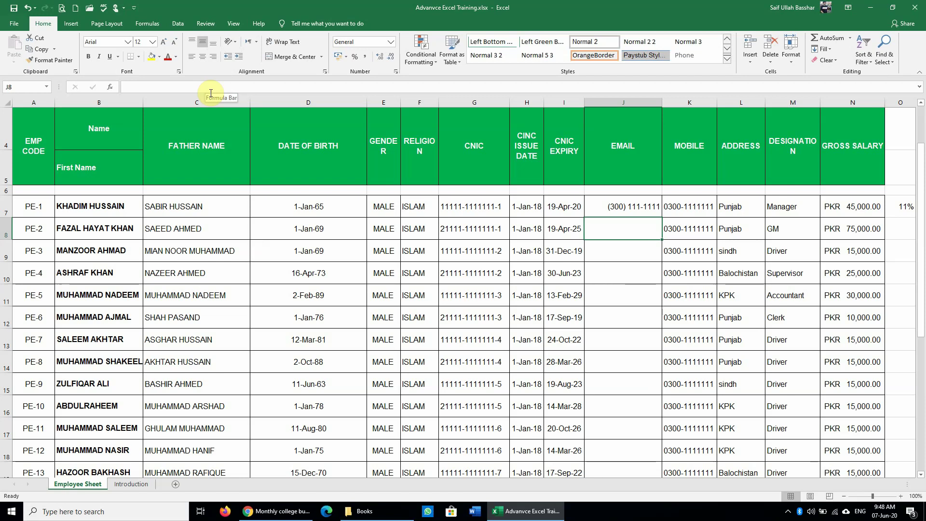
# - Check J7 against J8, then extend the selection over J8 to J10
pyautogui.press('Up')
pyautogui.press('Down')
pyautogui.press('Up')
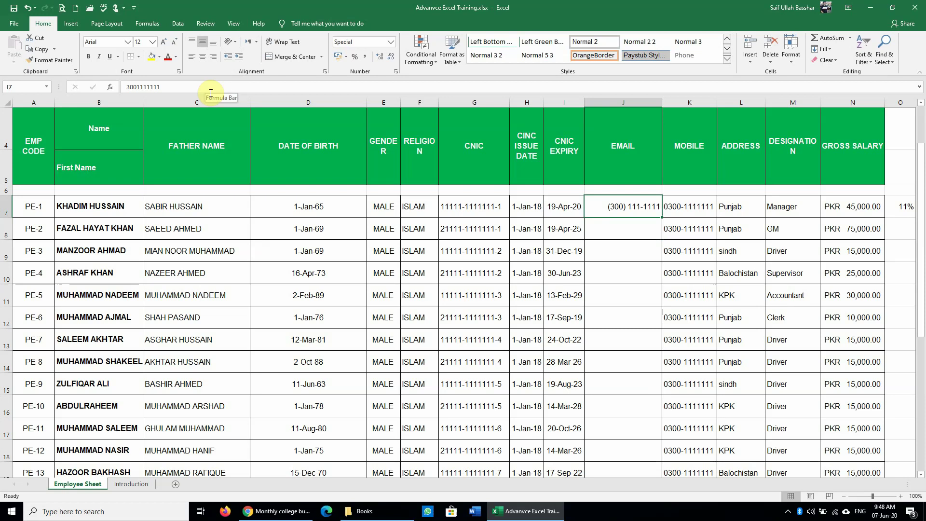
pyautogui.press('Down')
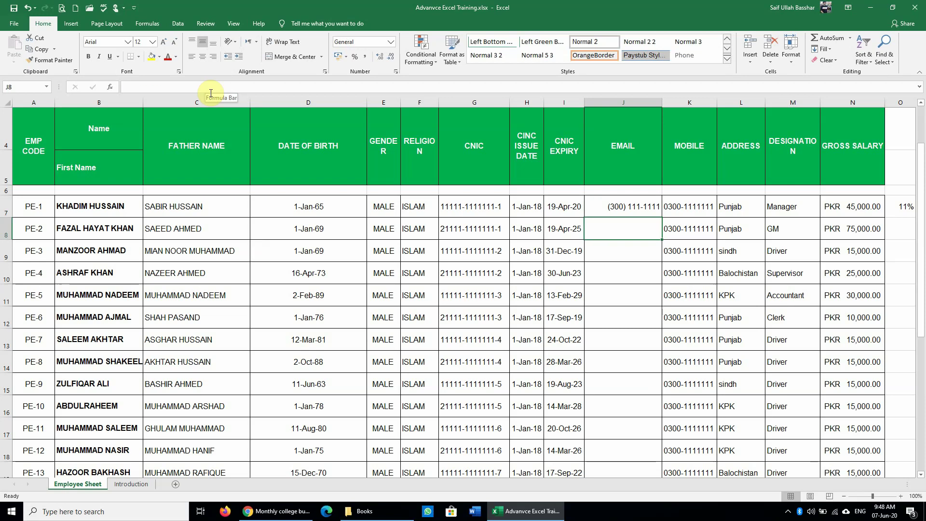
pyautogui.press('Up')
pyautogui.press('Down')
pyautogui.press('Up')
pyautogui.press('Down')
pyautogui.press('Up')
pyautogui.press('Down')
pyautogui.hotkey('shift', 'Down')
pyautogui.hotkey('shift', 'Down')
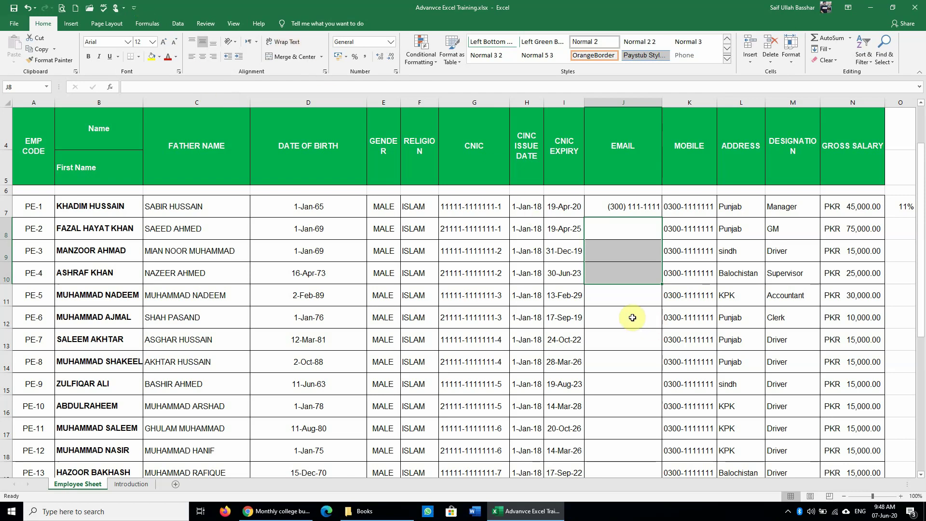
pyautogui.click(617, 229)
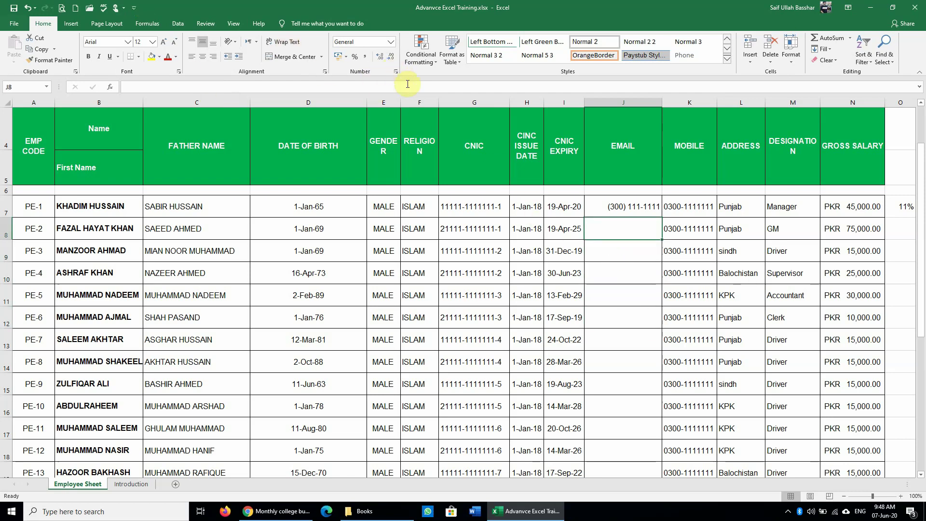
pyautogui.write('030011')
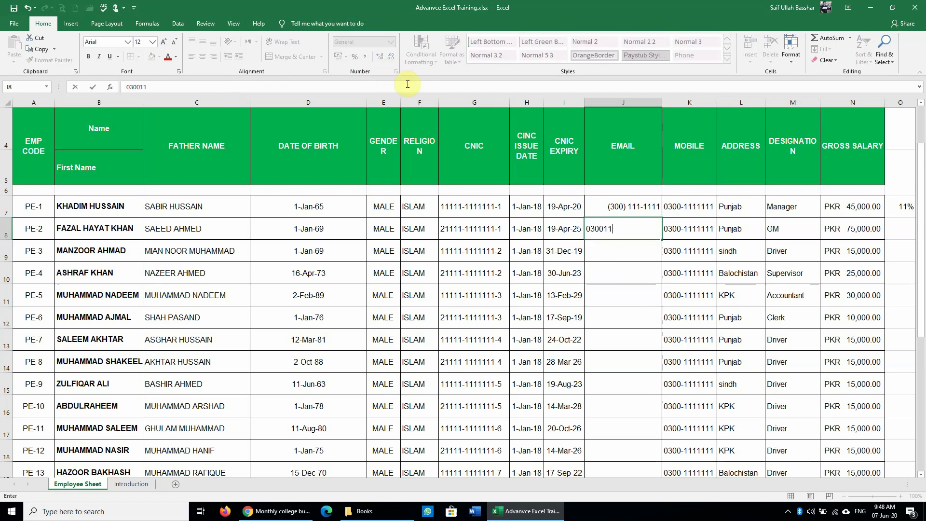
pyautogui.write('11111')
pyautogui.press('Return')
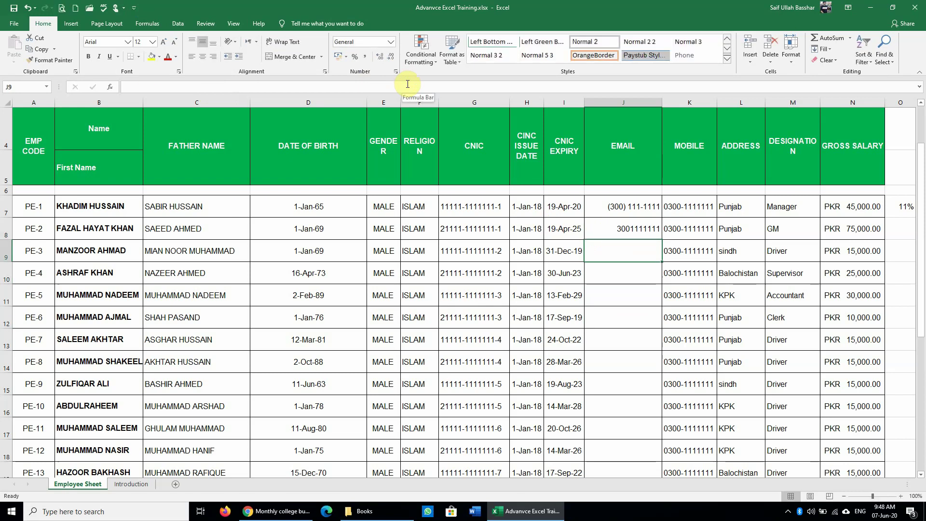
pyautogui.press('Up')
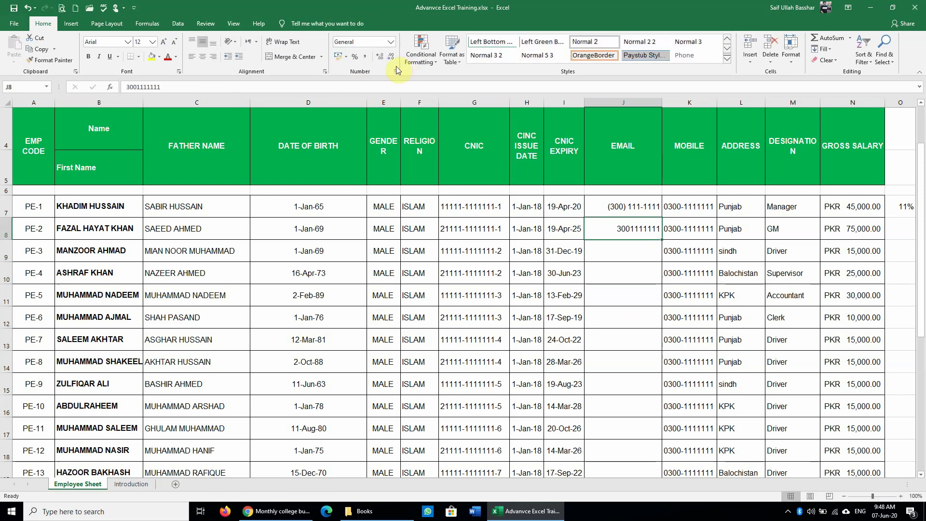
pyautogui.click(393, 69)
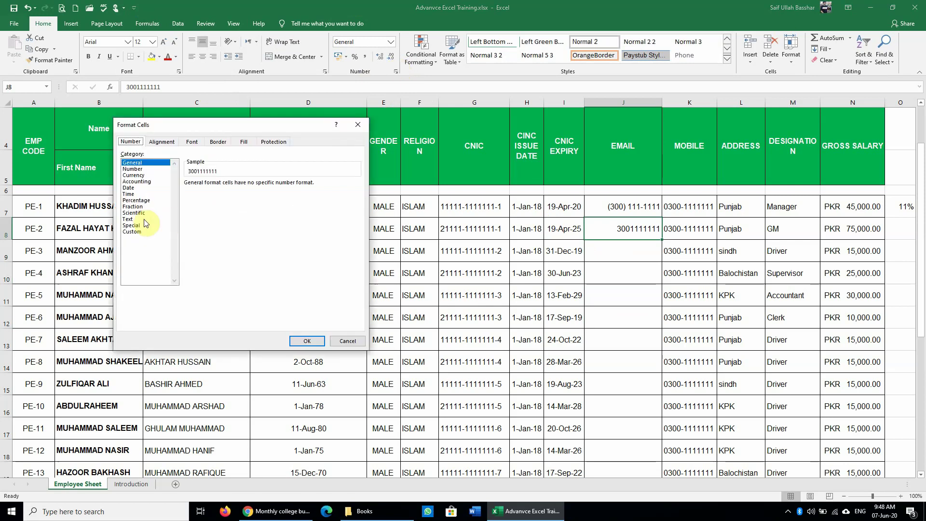
pyautogui.click(133, 226)
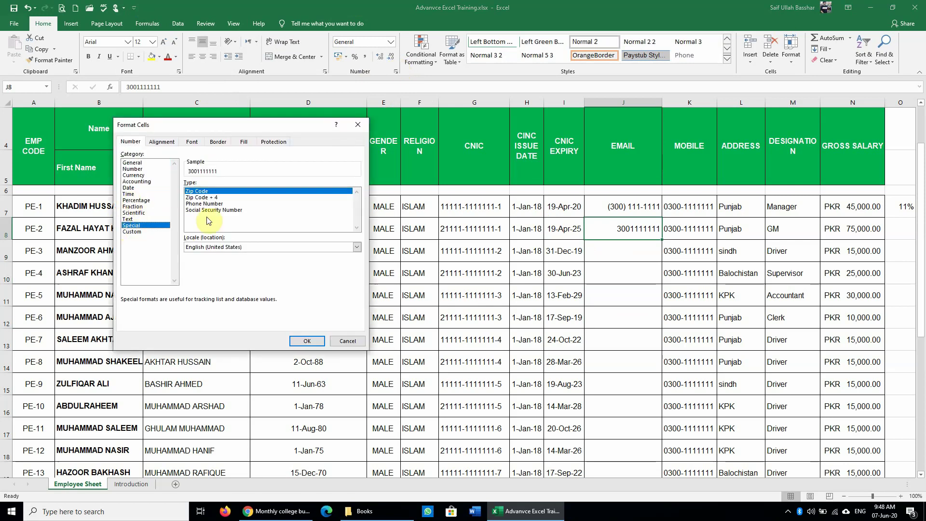
pyautogui.click(207, 203)
pyautogui.click(316, 341)
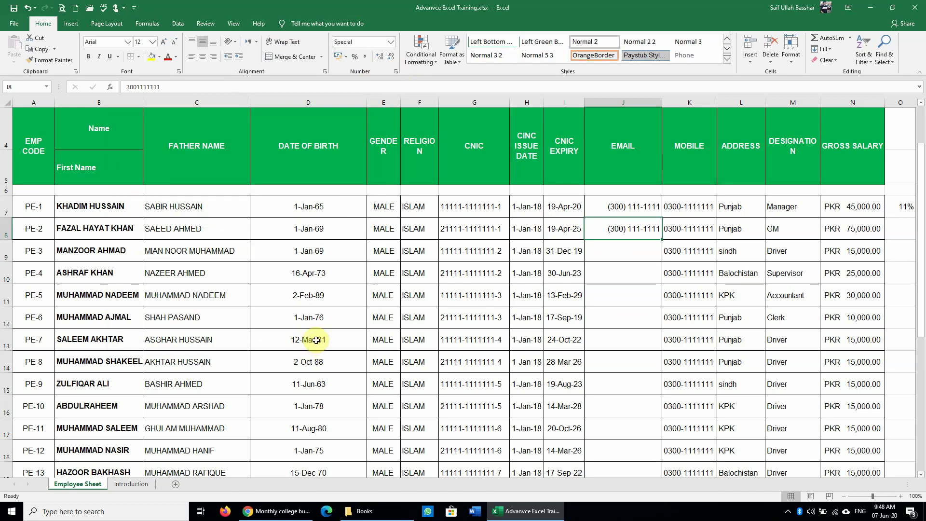
pyautogui.click(632, 251)
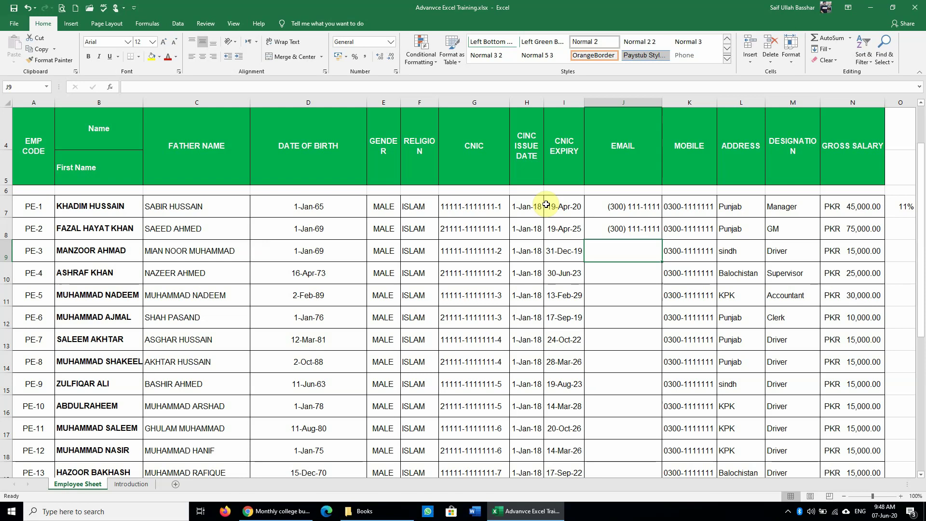
pyautogui.click(396, 71)
pyautogui.click(131, 225)
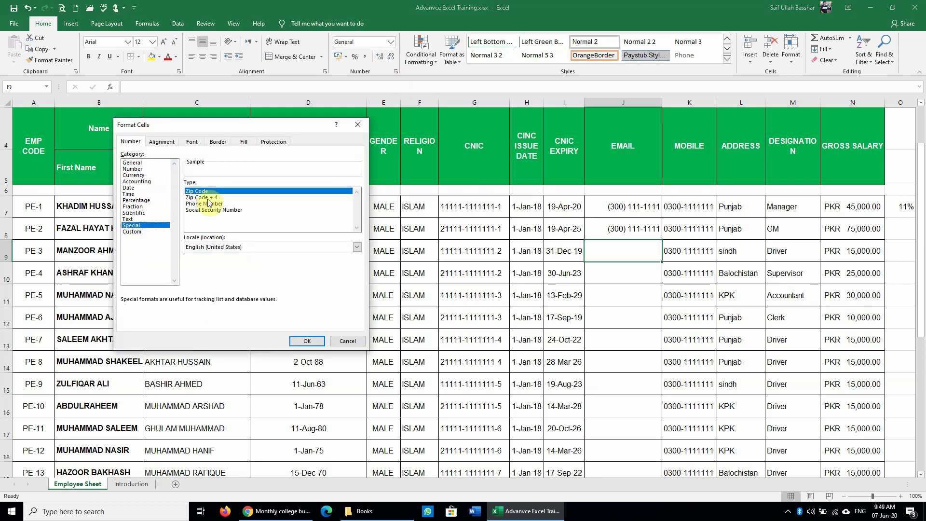
pyautogui.click(307, 341)
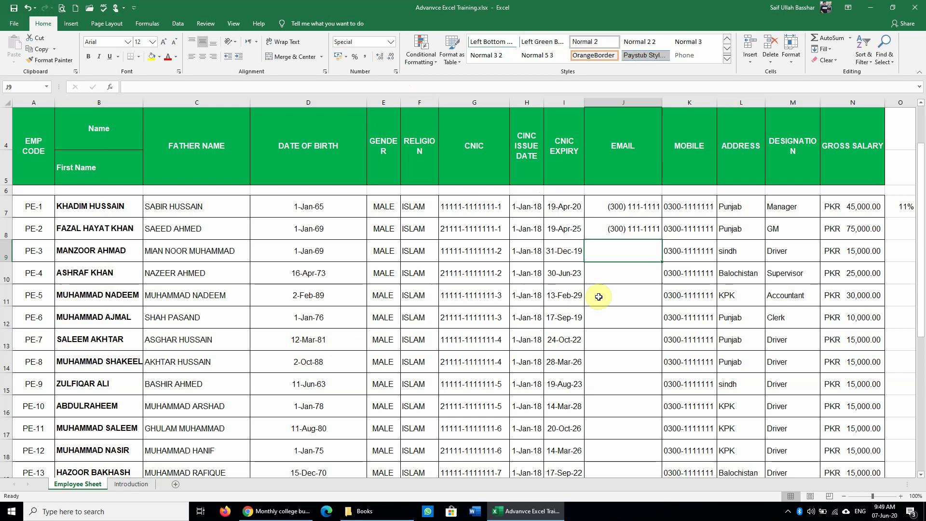
pyautogui.press('Return')
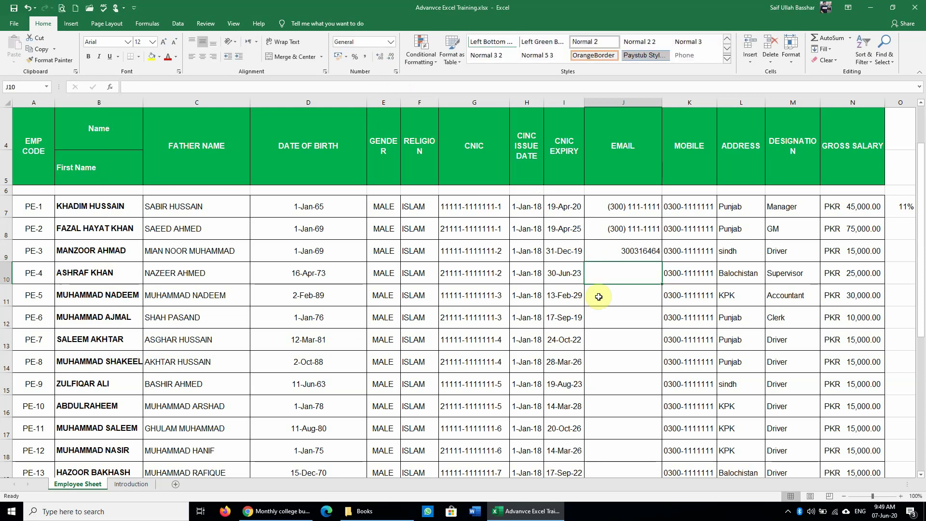
pyautogui.press('Up')
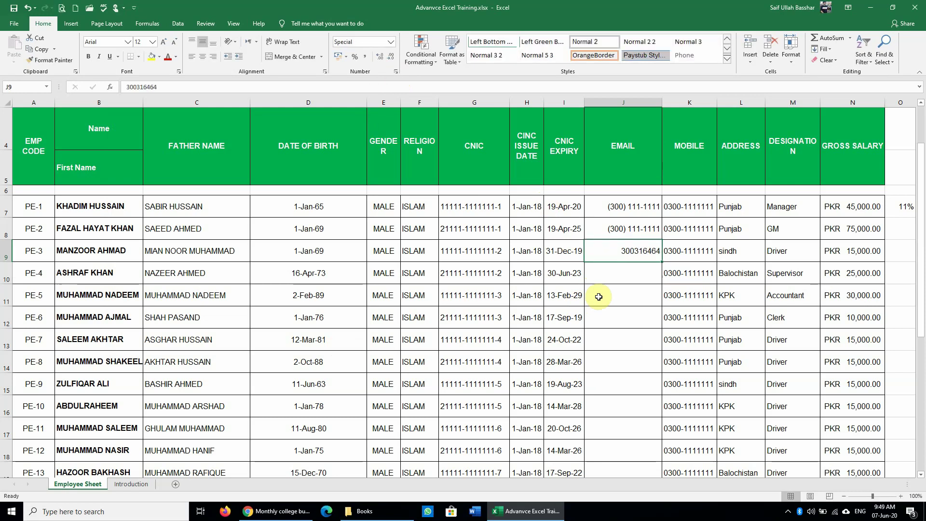
pyautogui.press('Delete')
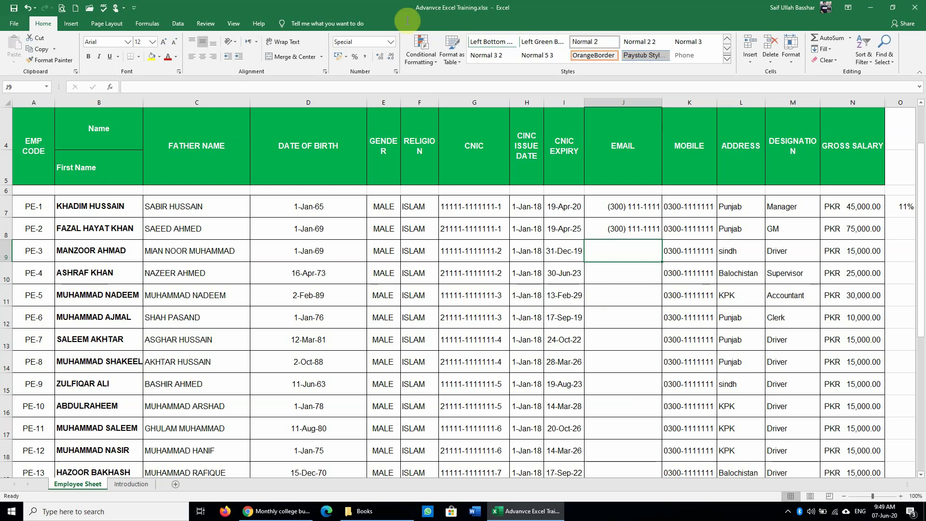
# - Open Format Cells for J9 and switch to the Custom category
pyautogui.click(395, 72)
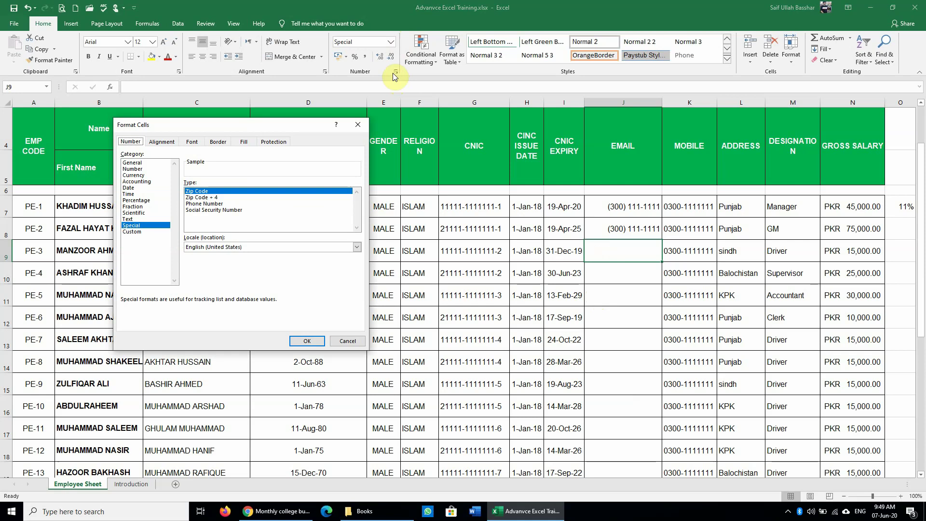
pyautogui.click(131, 225)
pyautogui.click(130, 232)
pyautogui.moveTo(352, 247); pyautogui.dragTo(351, 191)
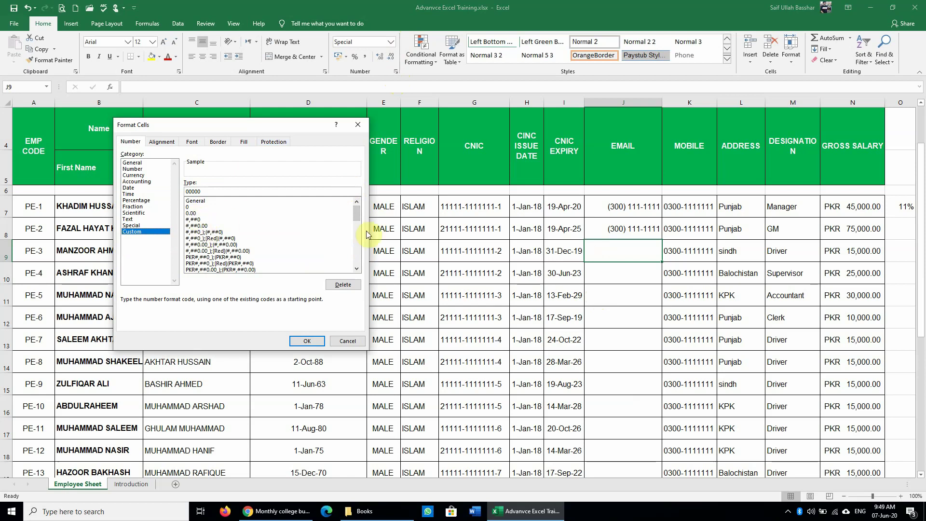
pyautogui.click(357, 270)
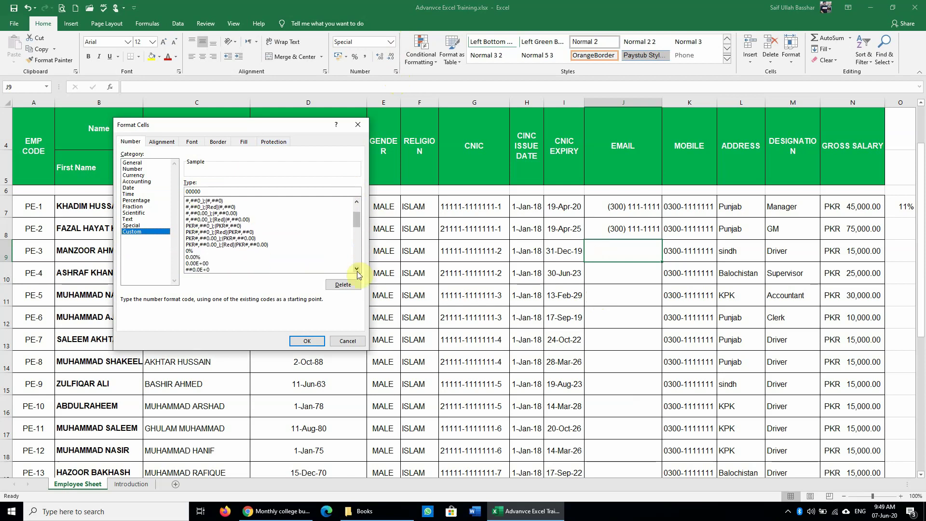
pyautogui.click(357, 270)
pyautogui.click(357, 270)
pyautogui.click(357, 270)
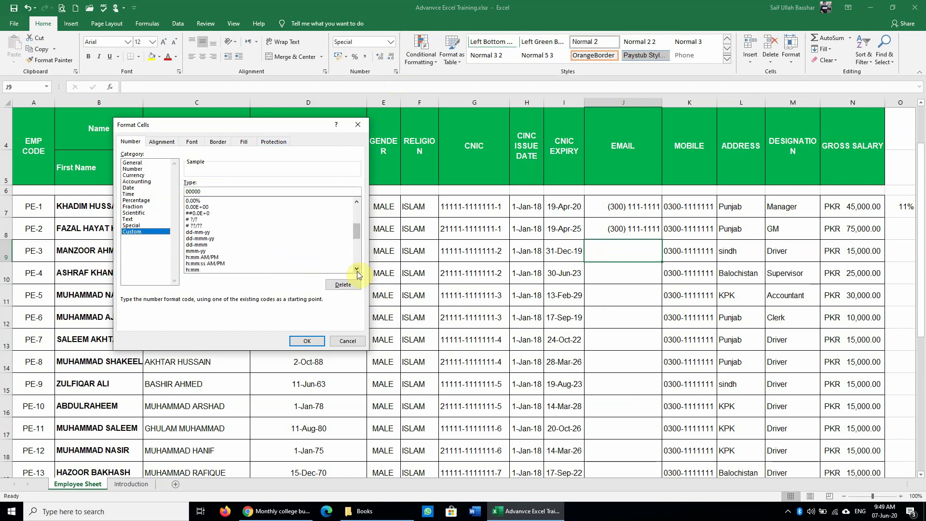
pyautogui.click(357, 269)
pyautogui.click(357, 269)
pyautogui.click(357, 269)
pyautogui.click(357, 269)
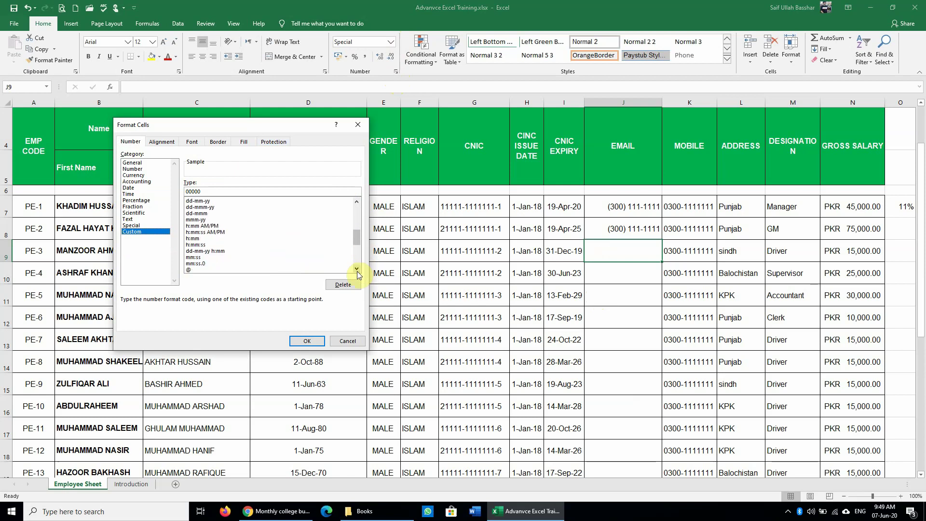
pyautogui.click(357, 269)
pyautogui.click(357, 269)
pyautogui.click(357, 269)
pyautogui.click(357, 269)
pyautogui.click(357, 269)
pyautogui.click(357, 270)
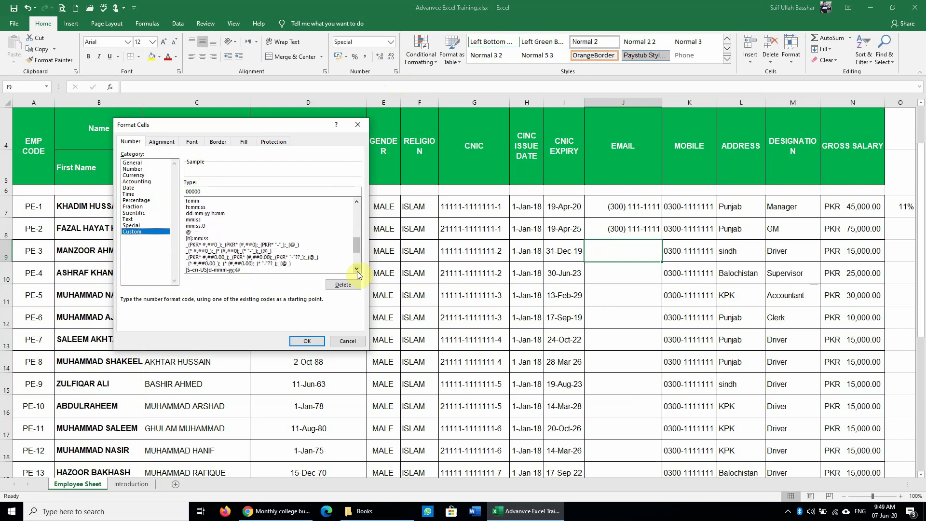
pyautogui.click(356, 269)
pyautogui.click(357, 269)
pyautogui.click(357, 269)
pyautogui.click(356, 269)
pyautogui.click(357, 269)
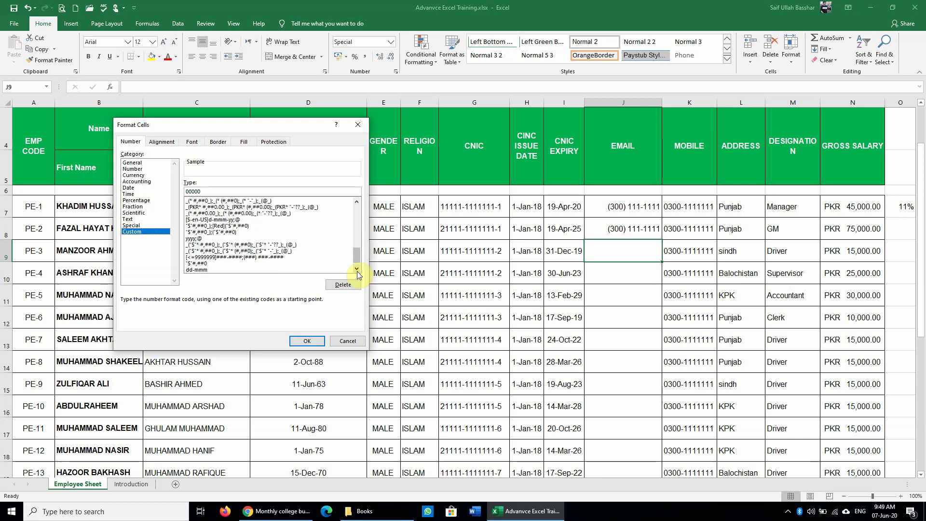
pyautogui.click(357, 269)
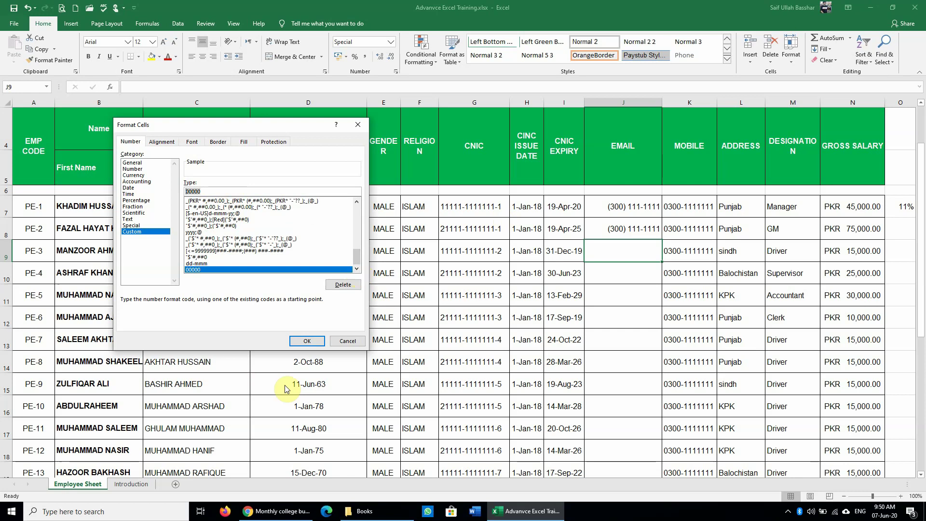
pyautogui.write('00')
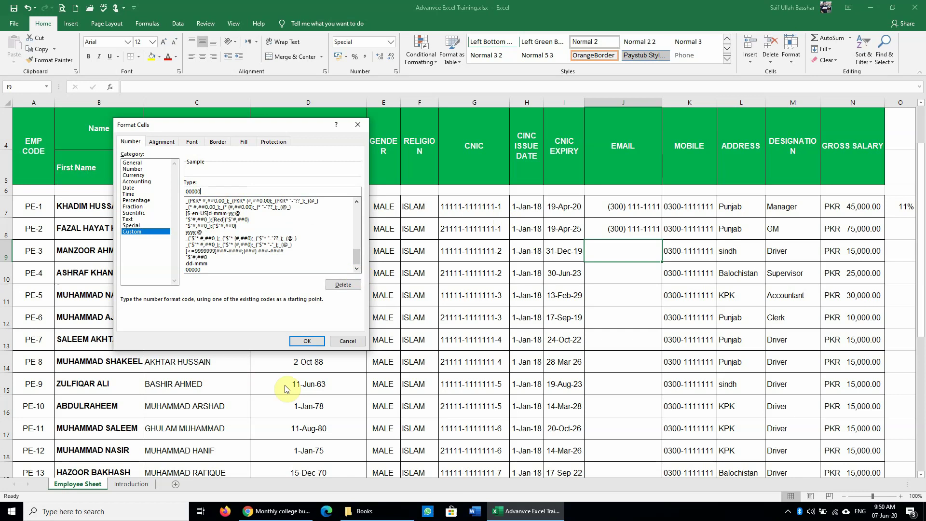
pyautogui.write('-')
pyautogui.write('0000')
pyautogui.write('000-')
pyautogui.write('0')
pyautogui.press('Return')
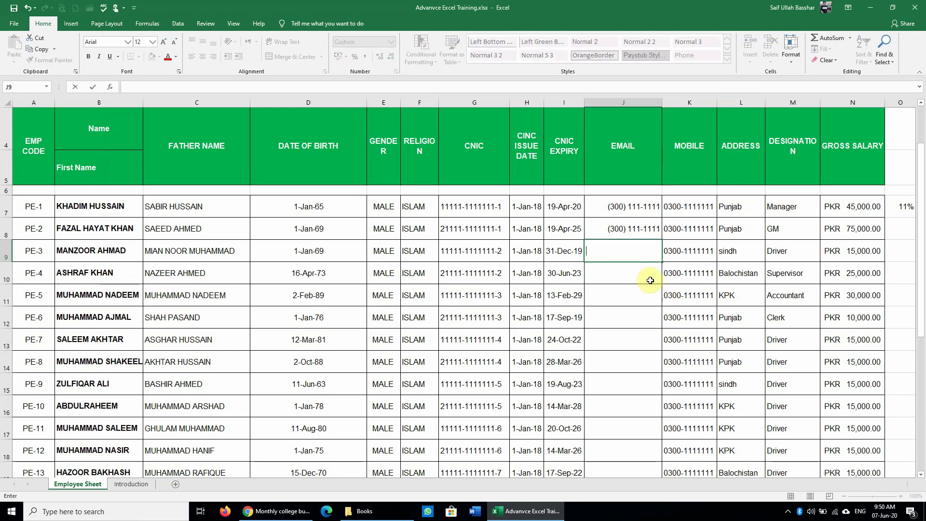
pyautogui.write('111111111')
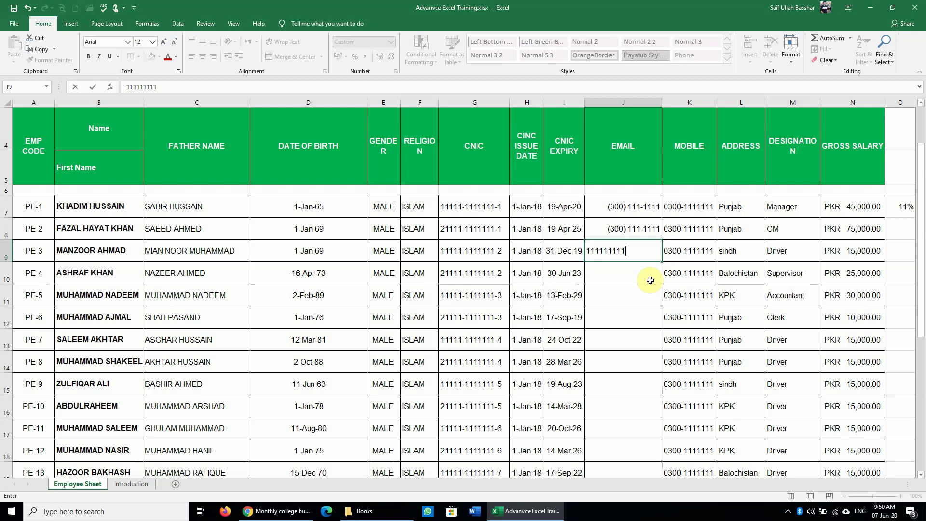
pyautogui.press('Return')
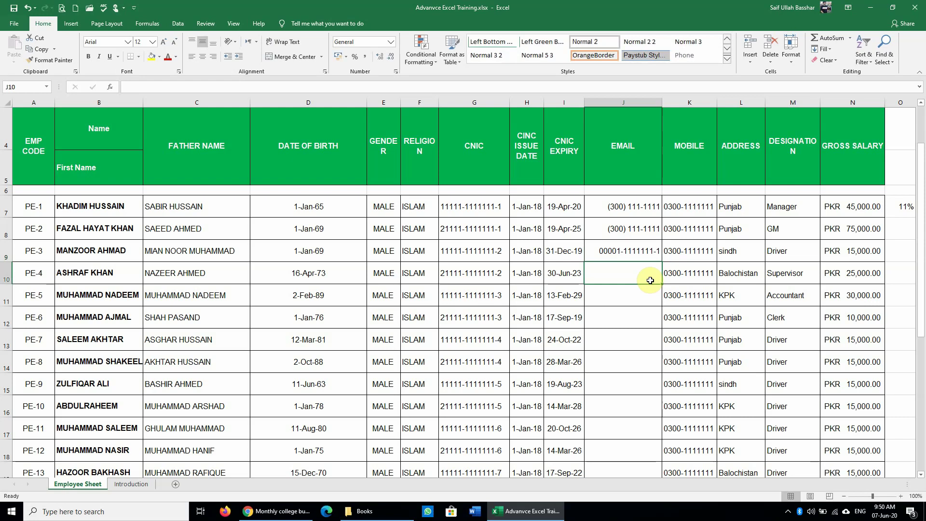
pyautogui.press('Up')
pyautogui.write('1111')
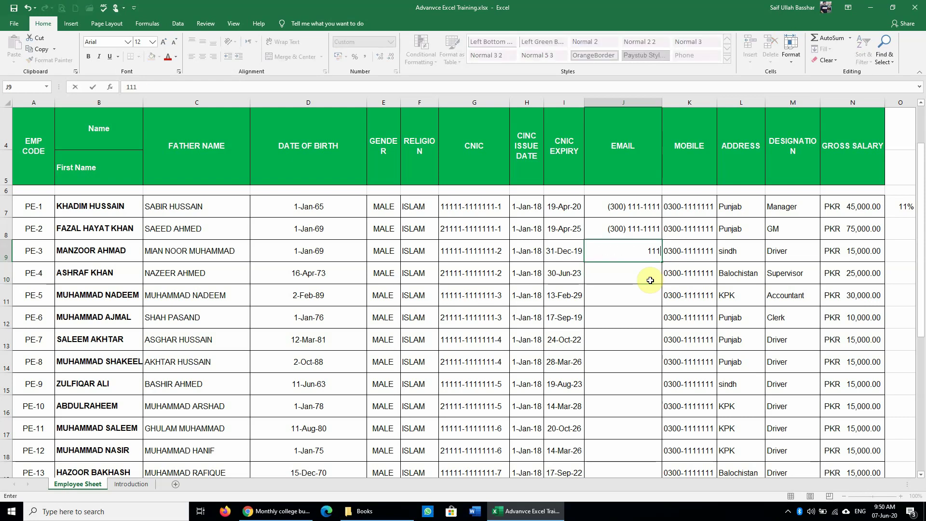
pyautogui.write('11111')
pyautogui.press('BackSpace')
pyautogui.press('BackSpace')
pyautogui.press('BackSpace')
pyautogui.write('11111111111')
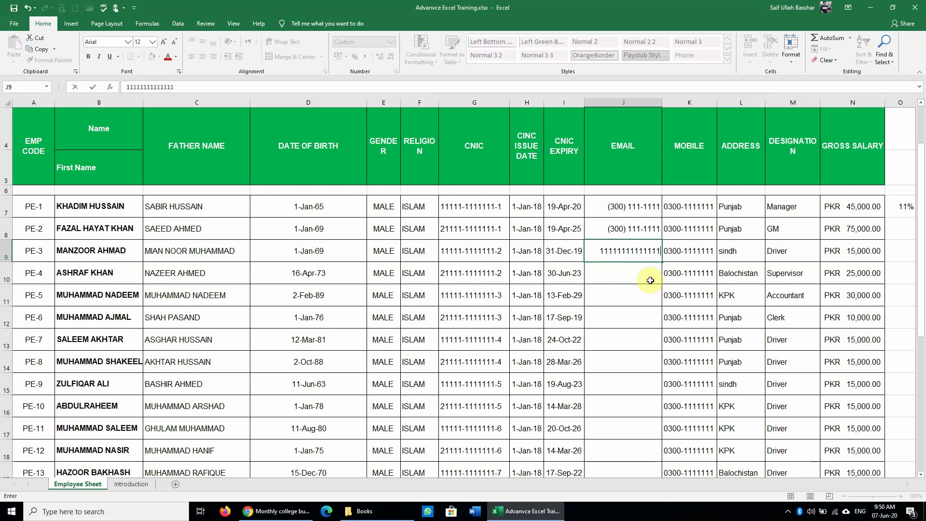
pyautogui.press('Return')
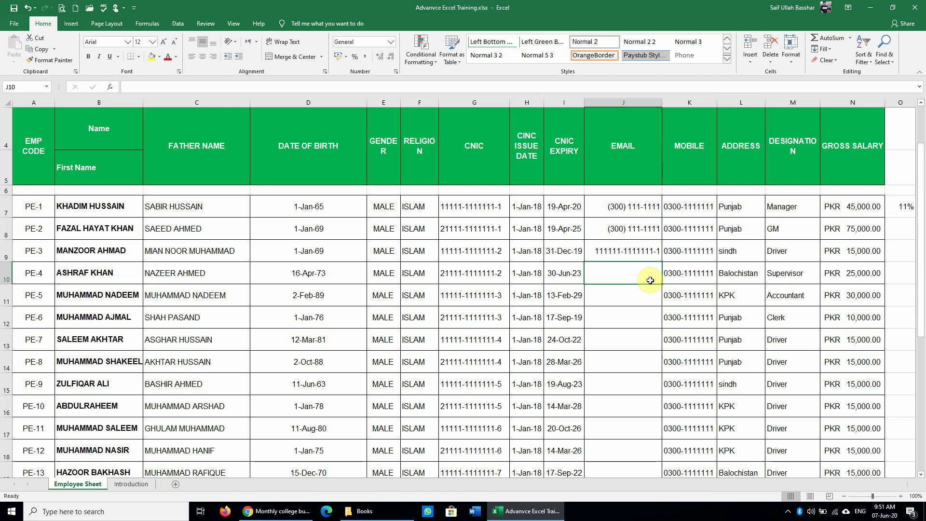
pyautogui.press('Up')
pyautogui.press('Up')
pyautogui.press('Up')
pyautogui.press('Up')
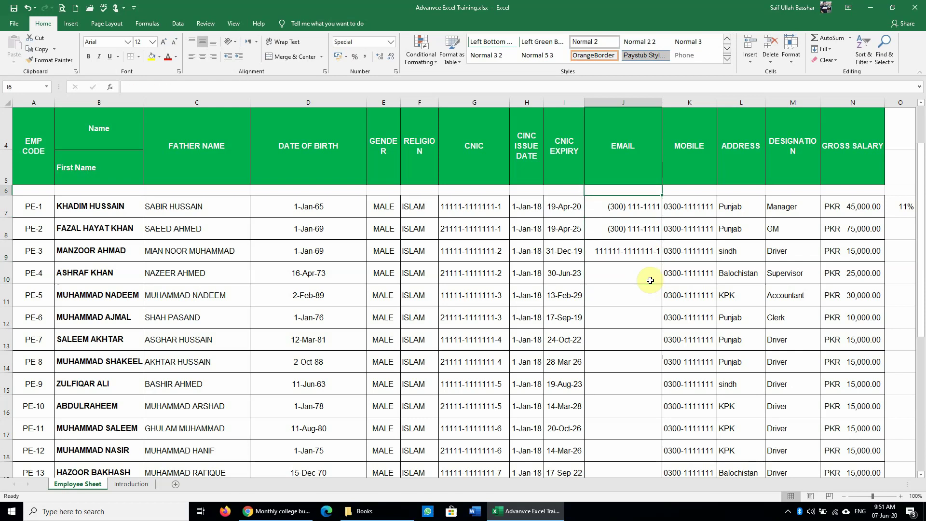
pyautogui.press('Down')
pyautogui.press('Down')
pyautogui.press('Down')
pyautogui.press('Up')
pyautogui.press('Up')
pyautogui.press('Down')
pyautogui.press('Up')
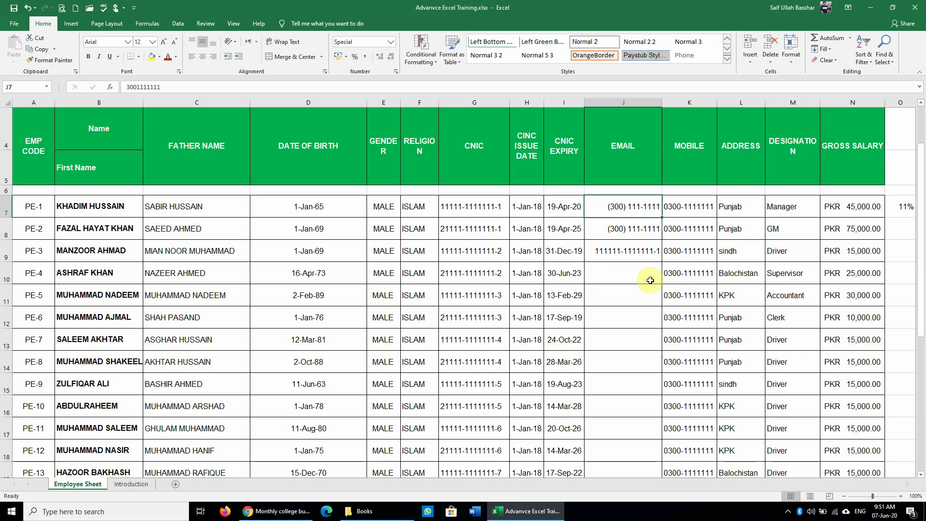
pyautogui.press('Down')
pyautogui.press('Down')
pyautogui.press('Up')
pyautogui.press('Up')
pyautogui.press('Down')
pyautogui.press('Down')
pyautogui.press('Down')
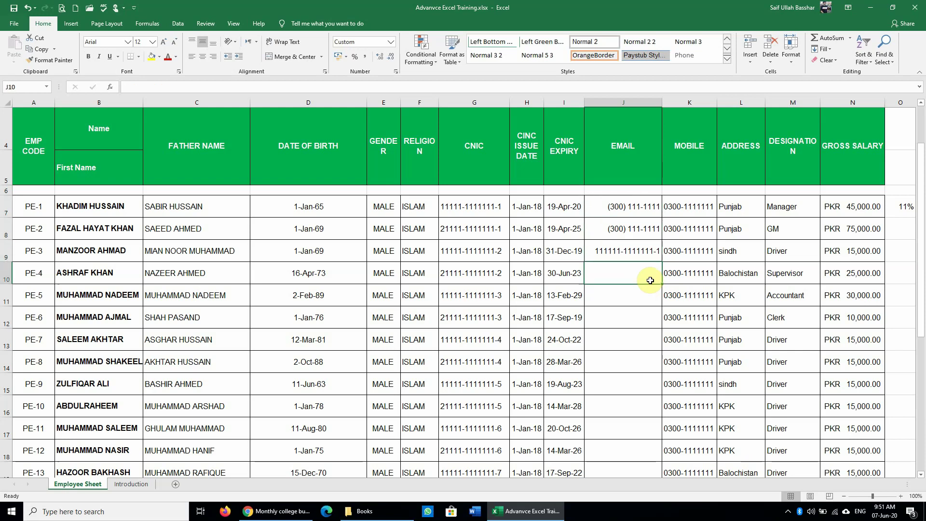
pyautogui.press('Up')
pyautogui.press('Up')
pyautogui.press('Up')
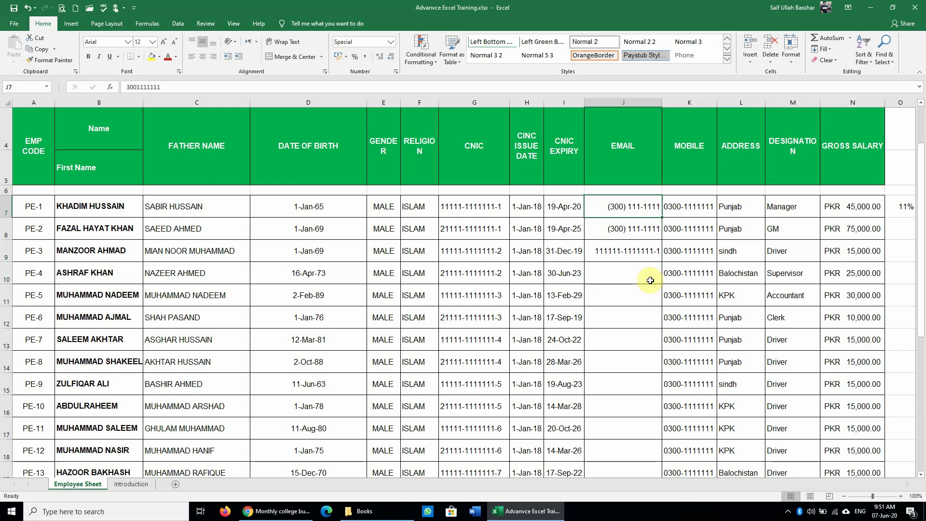
pyautogui.press('Down')
pyautogui.press('Down')
pyautogui.press('Down')
pyautogui.press('Up')
pyautogui.press('Up')
pyautogui.press('Up')
pyautogui.press('Down')
pyautogui.press('Up')
pyautogui.press('Down')
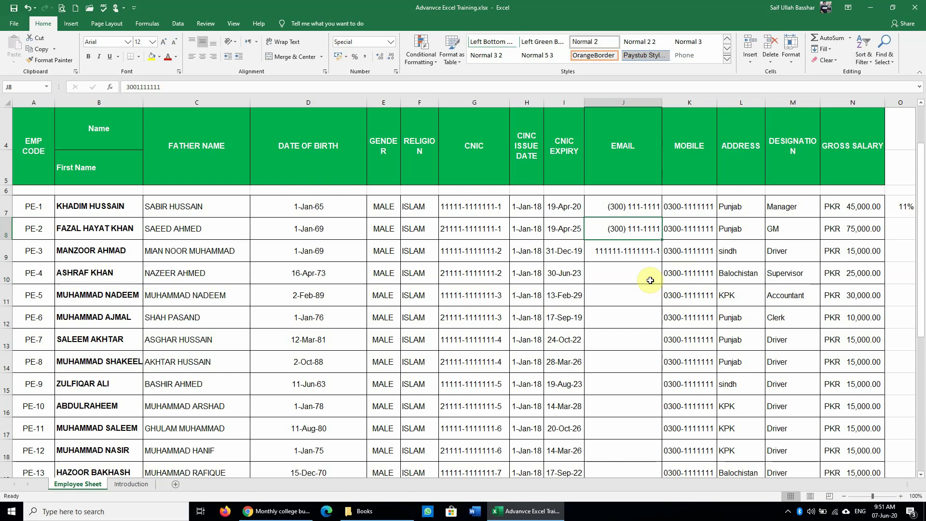
# - Select J7 through J10 and delete their contents
pyautogui.press('Up')
pyautogui.hotkey('shift', 'Down')
pyautogui.hotkey('shift', 'Down')
pyautogui.hotkey('shift', 'Down')
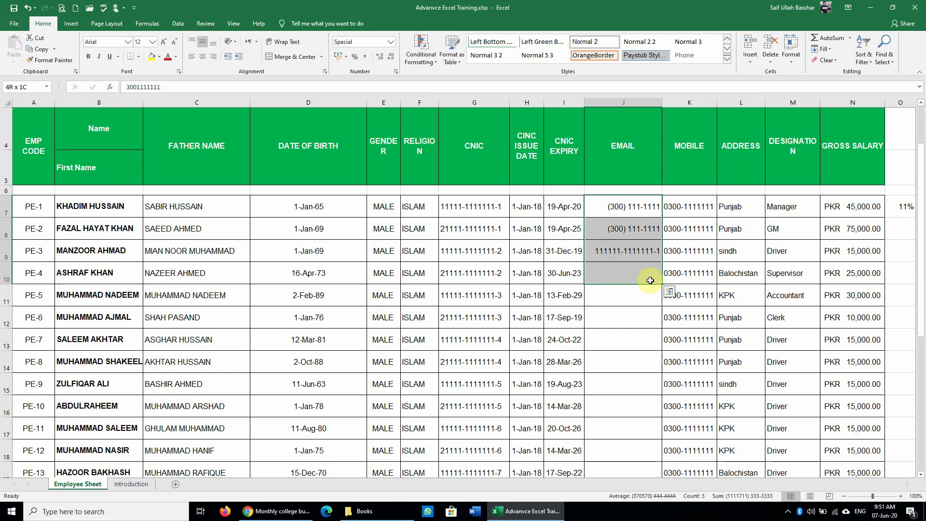
pyautogui.press('Delete')
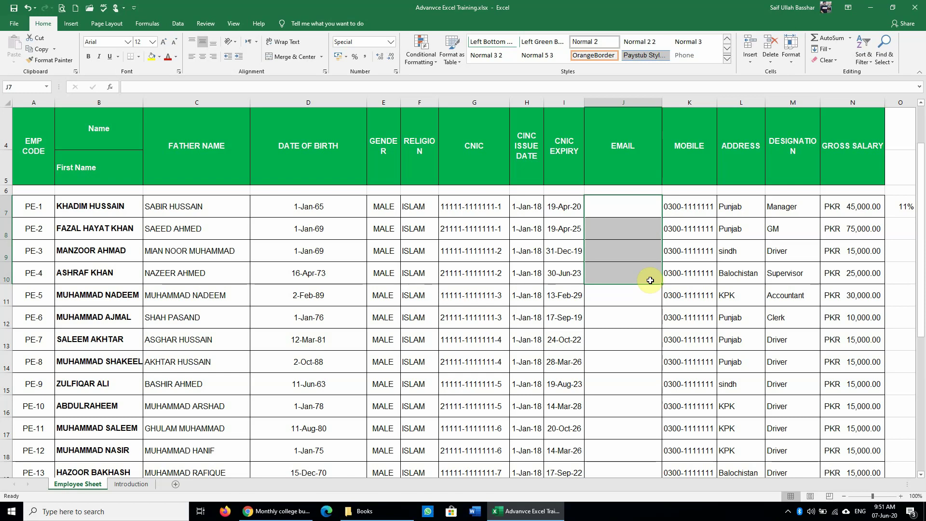
# - Step through the emptied column J cells, then jump to the list's bottom and top
pyautogui.press('Down')
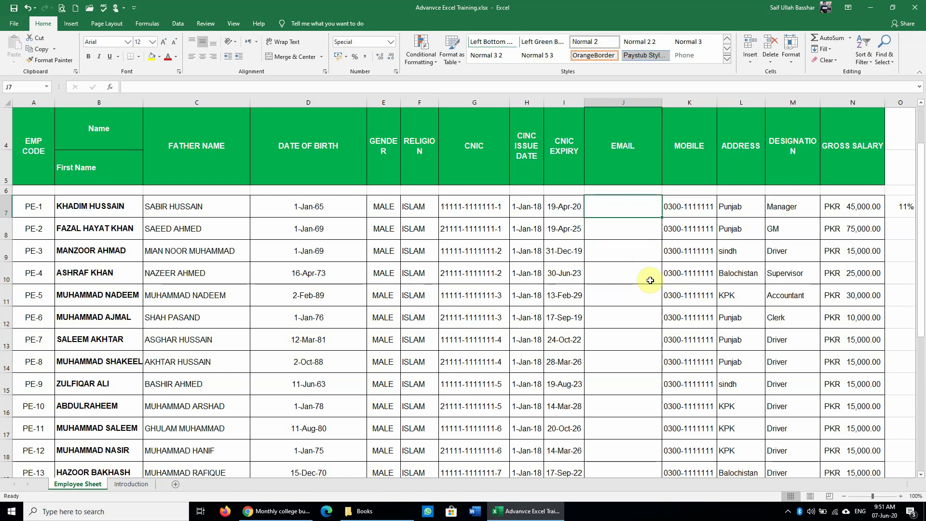
pyautogui.press('Up')
pyautogui.press('Down')
pyautogui.press('Down')
pyautogui.press('Up')
pyautogui.press('Up')
pyautogui.press('Down')
pyautogui.press('Up')
pyautogui.press('Down')
pyautogui.press('Down')
pyautogui.press('Down')
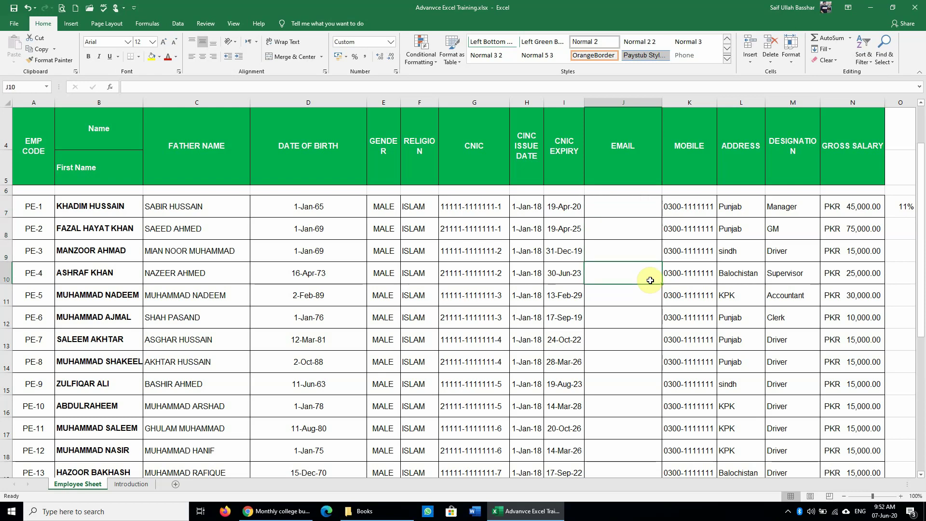
pyautogui.press('Down')
pyautogui.press('Down')
pyautogui.press('Down')
pyautogui.press('Down')
pyautogui.press('Down')
pyautogui.press('Down')
pyautogui.press('Down')
pyautogui.press('Down')
pyautogui.press('Up')
pyautogui.press('Up')
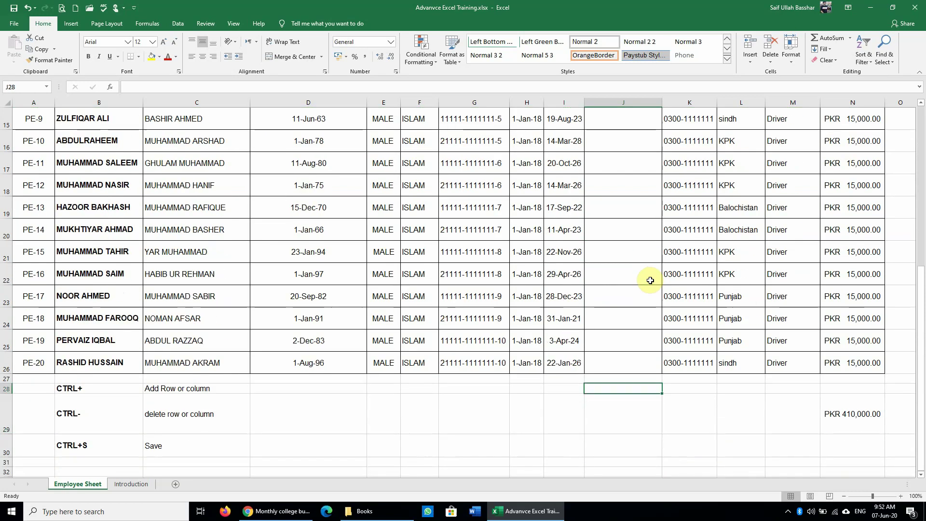
pyautogui.press('Up')
pyautogui.press('Up')
pyautogui.press('Up')
pyautogui.press('Up')
pyautogui.press('Up')
pyautogui.press('Up')
pyautogui.press('Up')
pyautogui.press('Up')
pyautogui.press('Up')
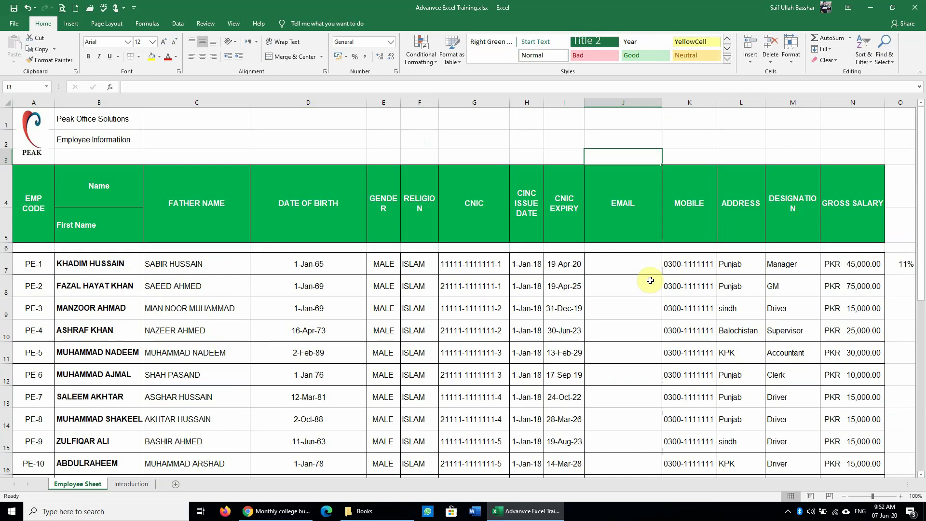
pyautogui.press('Down')
pyautogui.press('Down')
pyautogui.press('Down')
pyautogui.press('Up')
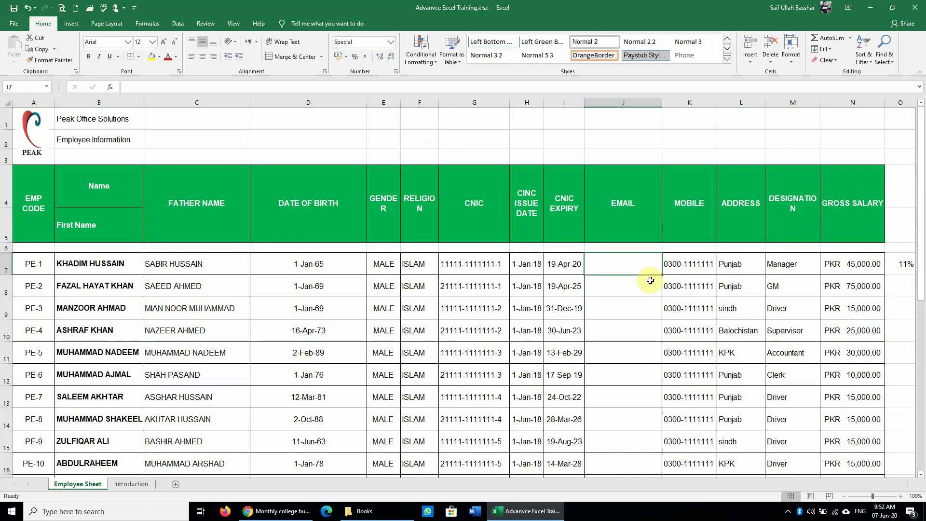
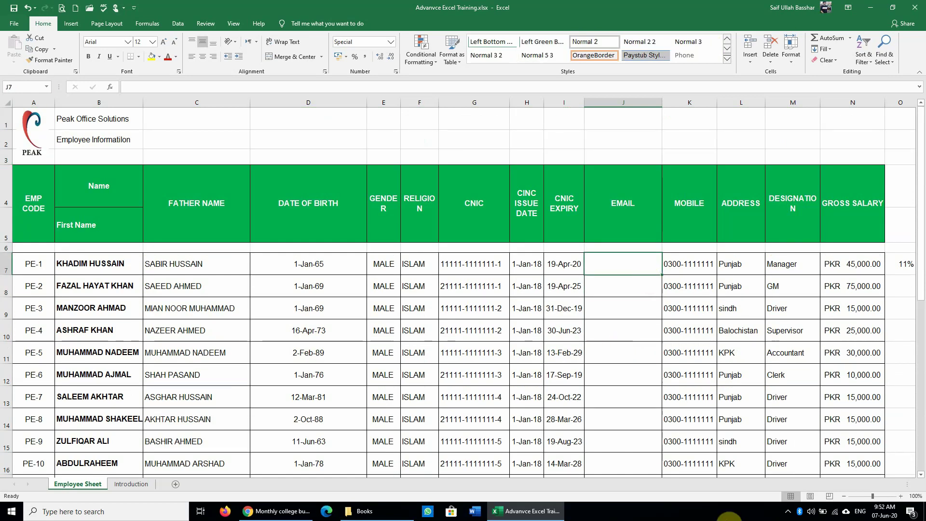
# - Open Excel Options from the File backstage of the Employee Information workbook
pyautogui.click(13, 24)
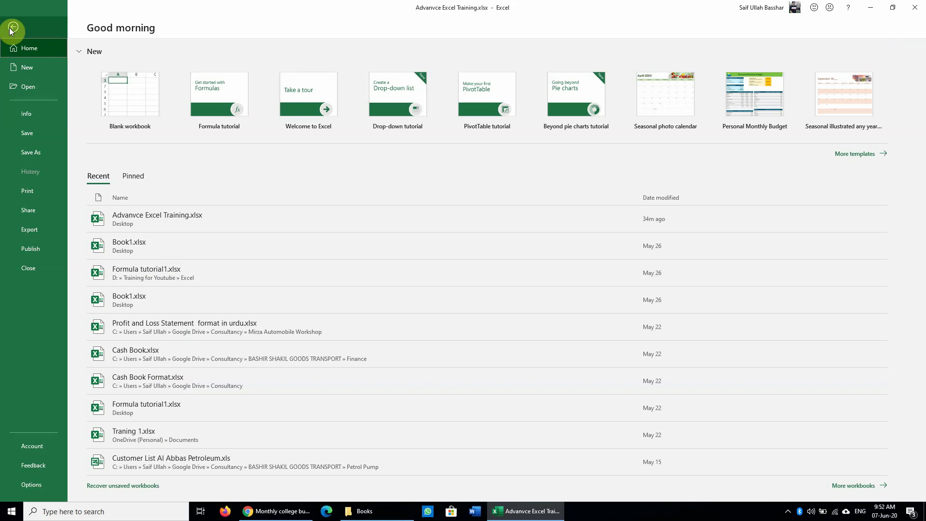
pyautogui.click(11, 29)
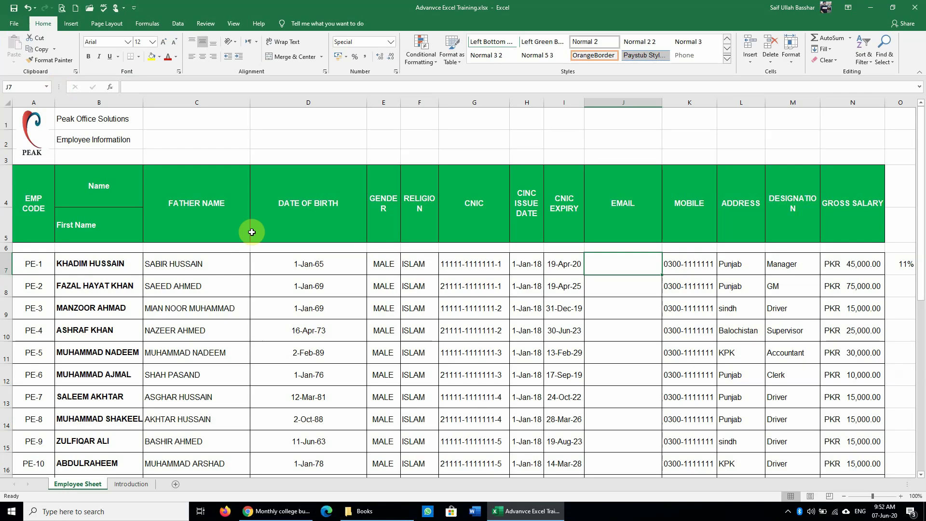
pyautogui.click(18, 29)
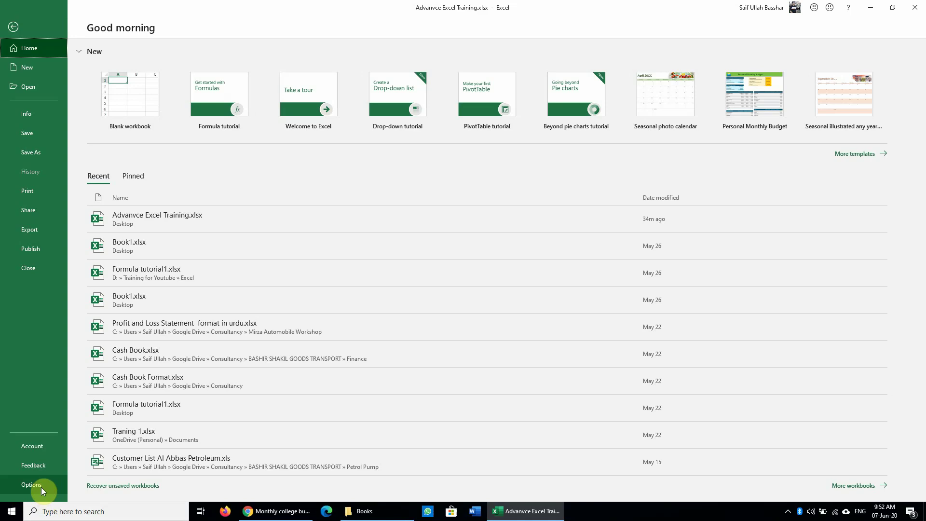
pyautogui.click(42, 486)
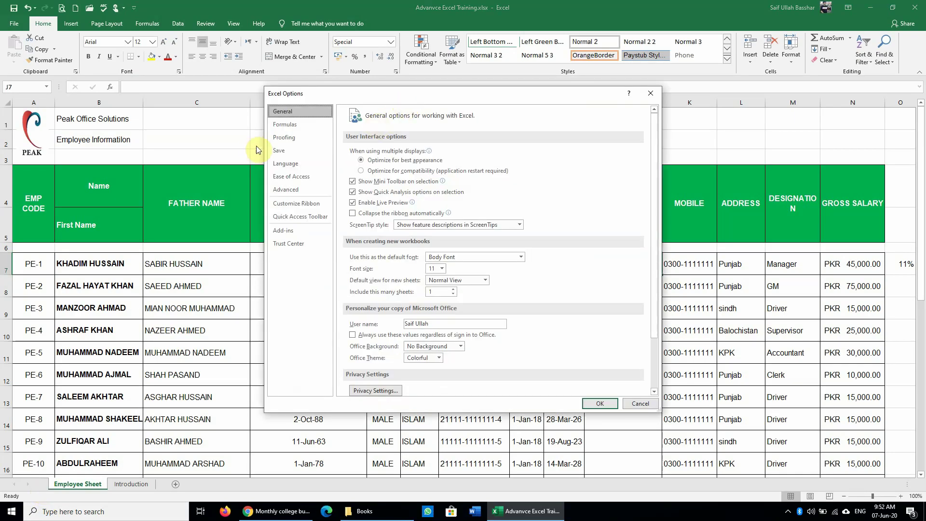
# - Go to the Proofing page and open the AutoCorrect Options dialog
pyautogui.click(280, 139)
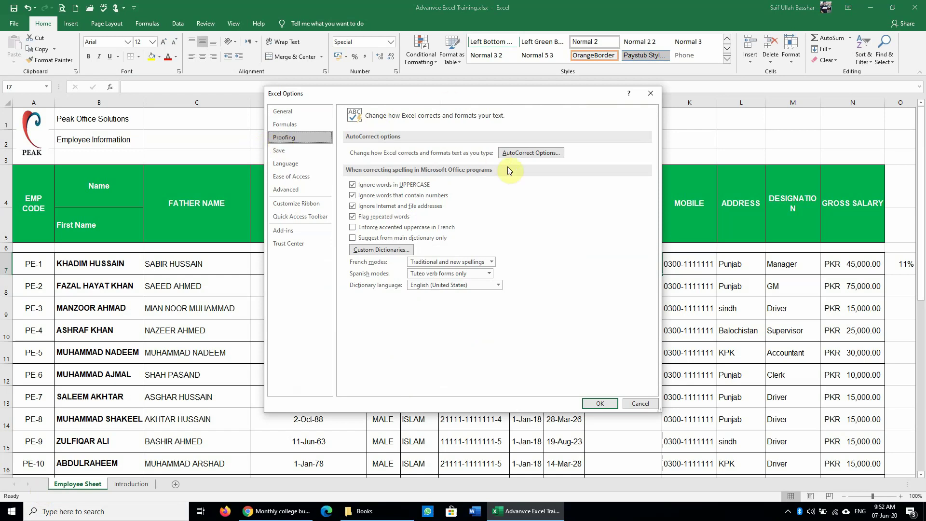
pyautogui.click(533, 154)
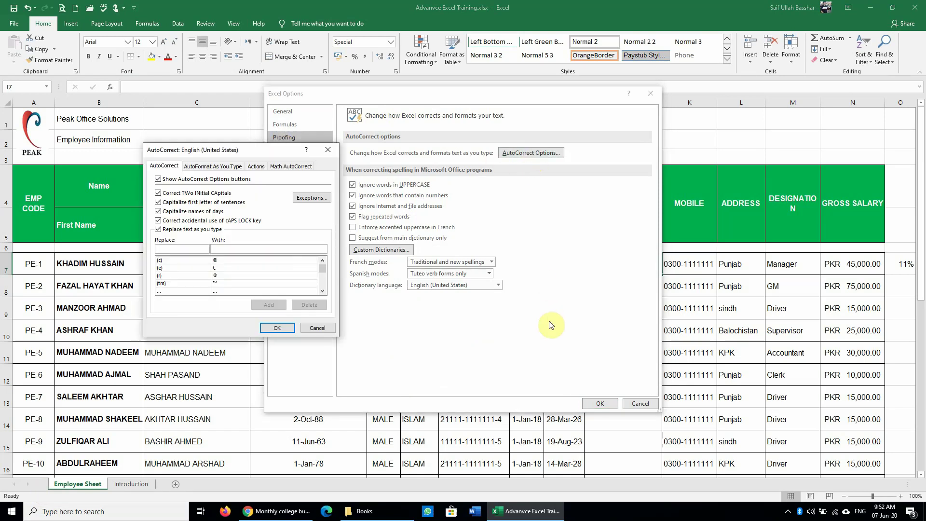
pyautogui.click(322, 291)
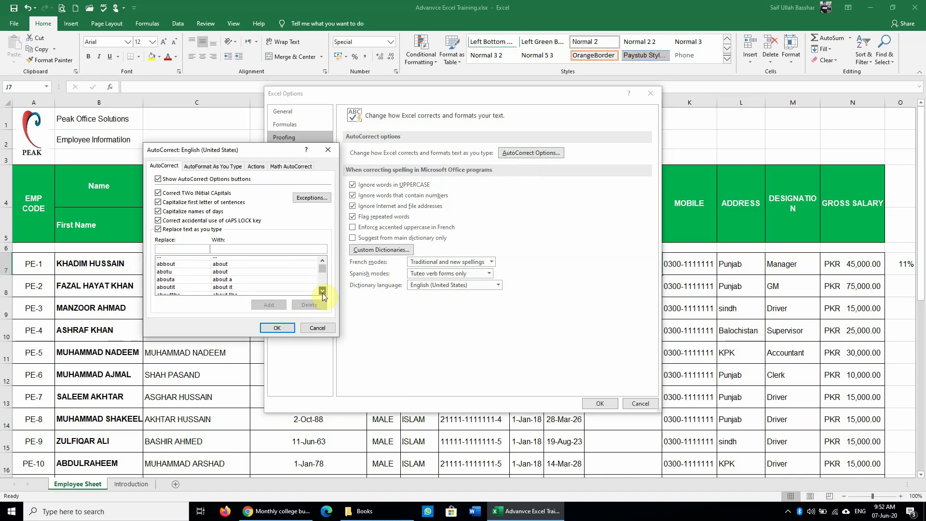
pyautogui.click(322, 292)
pyautogui.click(322, 292)
pyautogui.click(323, 291)
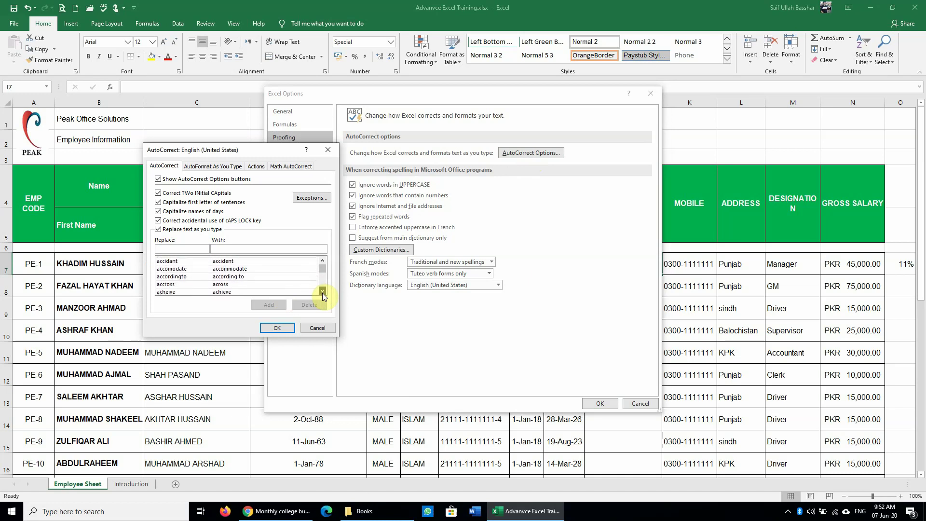
pyautogui.click(322, 291)
pyautogui.click(322, 291)
pyautogui.click(322, 291)
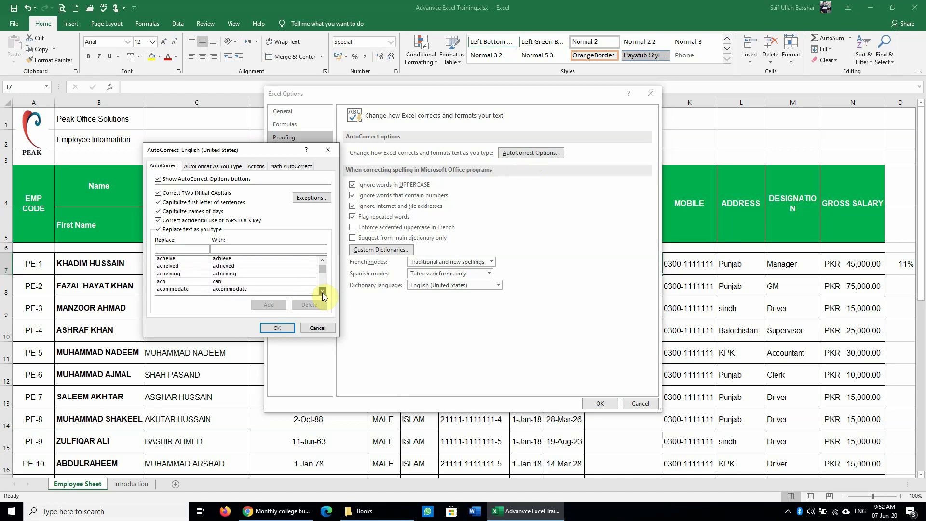
pyautogui.click(322, 290)
pyautogui.click(322, 292)
pyautogui.click(322, 291)
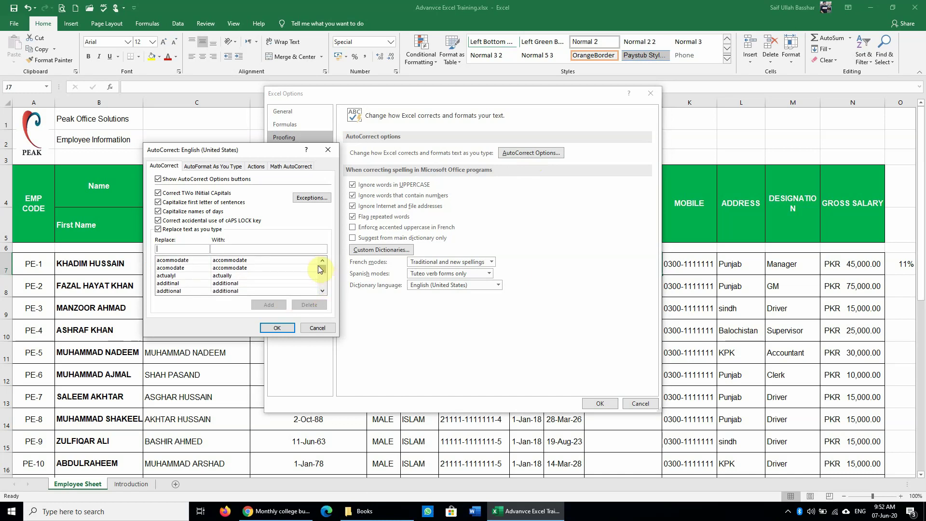
pyautogui.moveTo(322, 268); pyautogui.dragTo(316, 248)
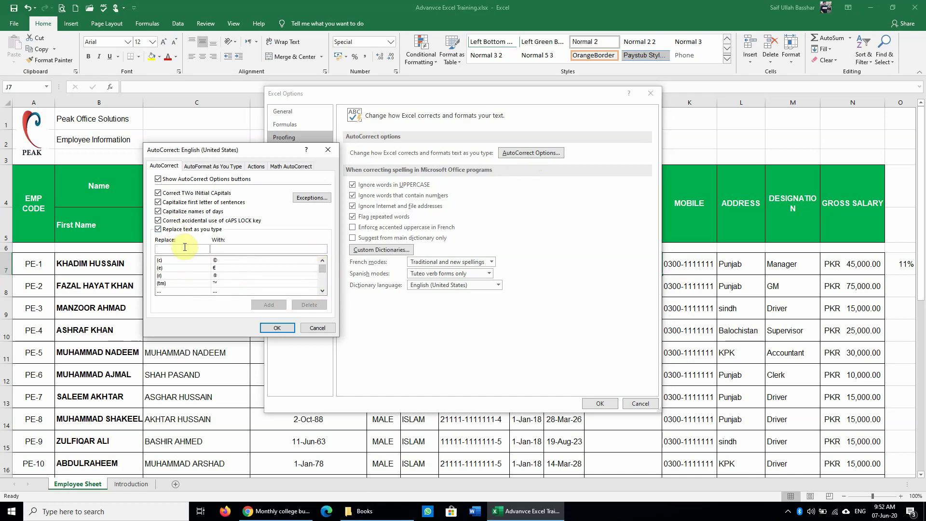
# - Add an AutoCorrect entry replacing POS with 'Peak Office Solutions' and close the dialog
pyautogui.write('PO')
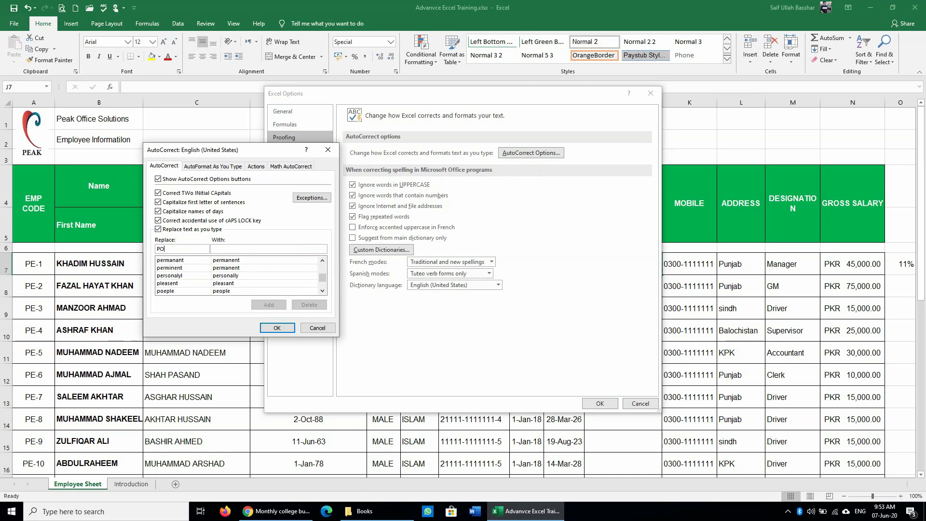
pyautogui.write('S')
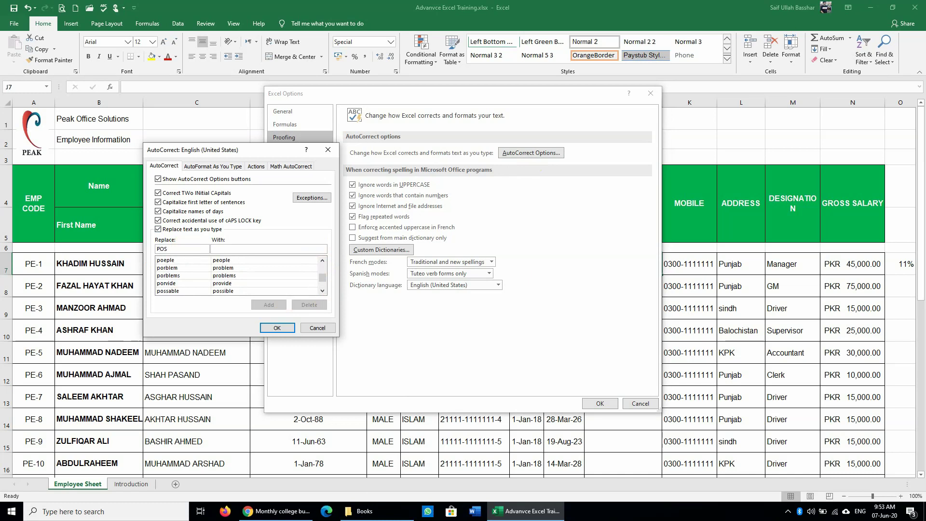
pyautogui.write('Peak')
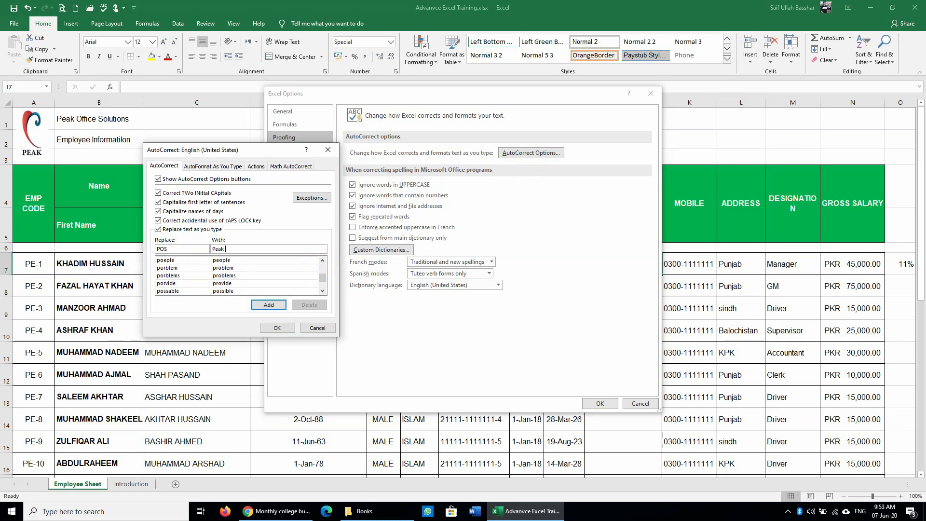
pyautogui.write(' Offi')
pyautogui.write('o')
pyautogui.press('BackSpace')
pyautogui.press('BackSpace')
pyautogui.write('Sol')
pyautogui.write('utions')
pyautogui.click(269, 304)
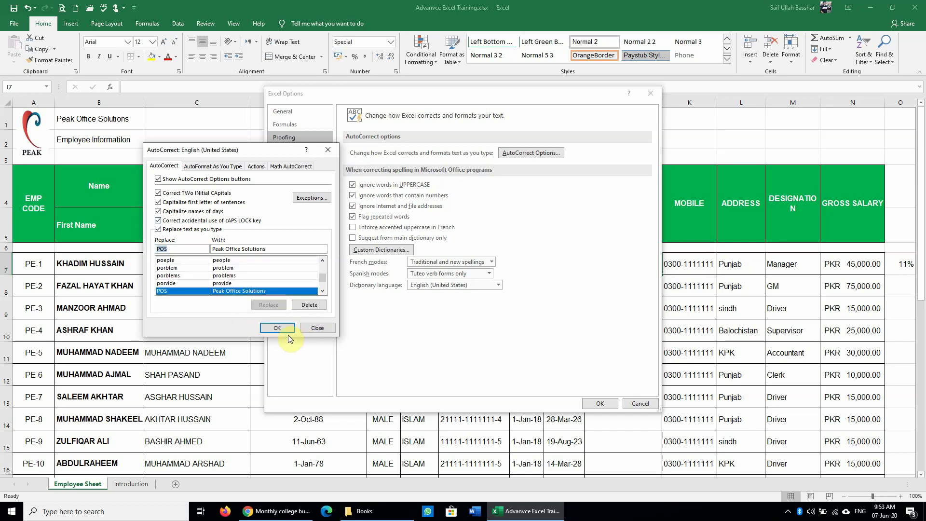
pyautogui.click(277, 328)
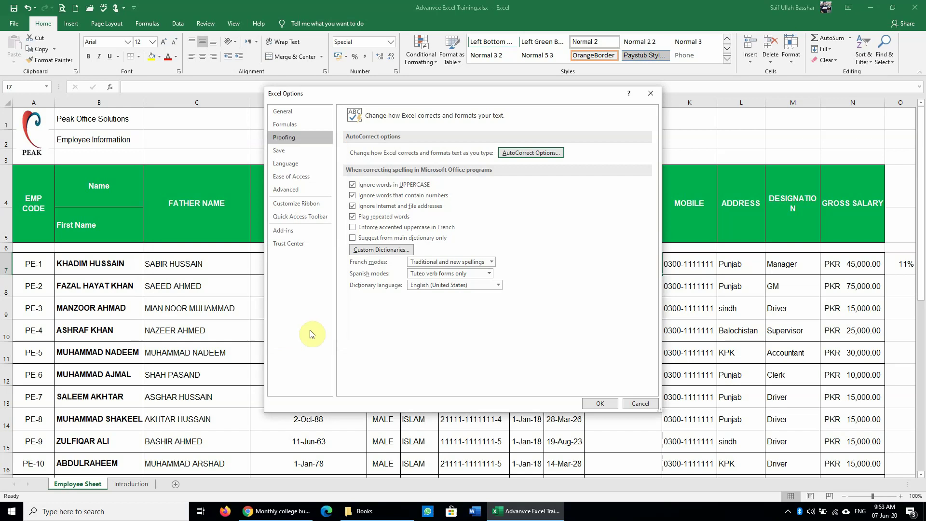
# - Close Excel Options and enter POS in J7 so it expands to Peak Office Solutions
pyautogui.click(603, 404)
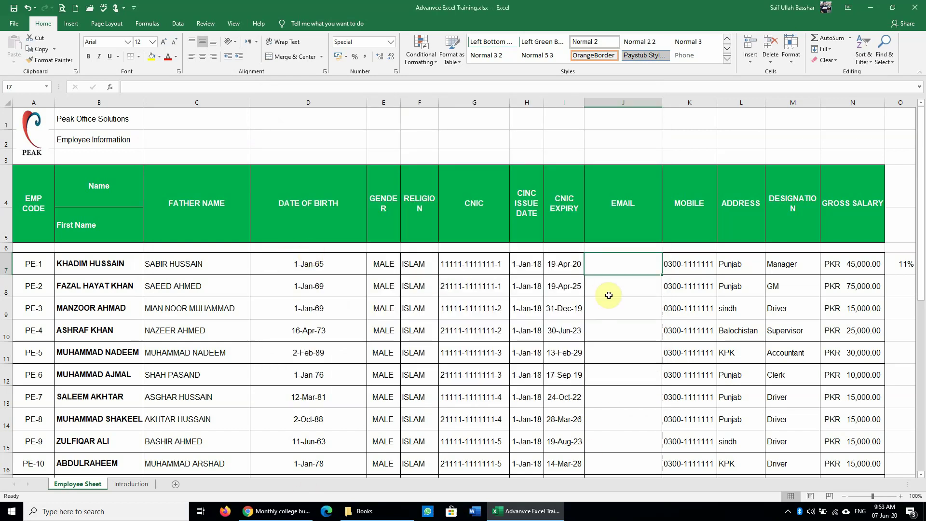
pyautogui.write('pos')
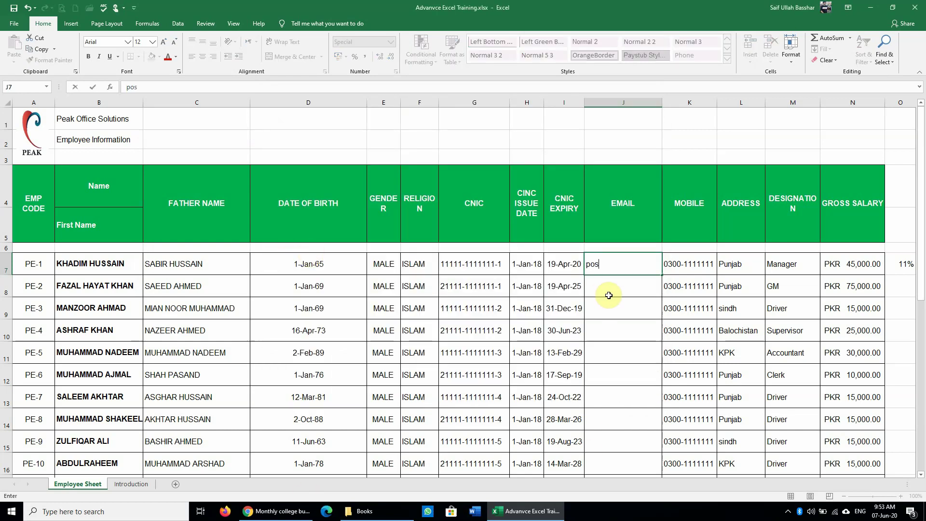
pyautogui.press('Return')
pyautogui.press('Up')
pyautogui.write('p')
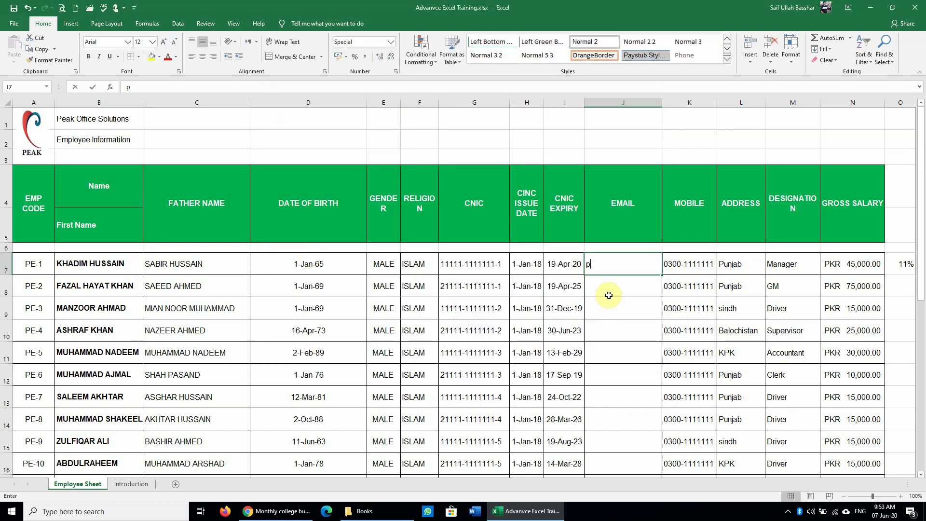
pyautogui.press('BackSpace')
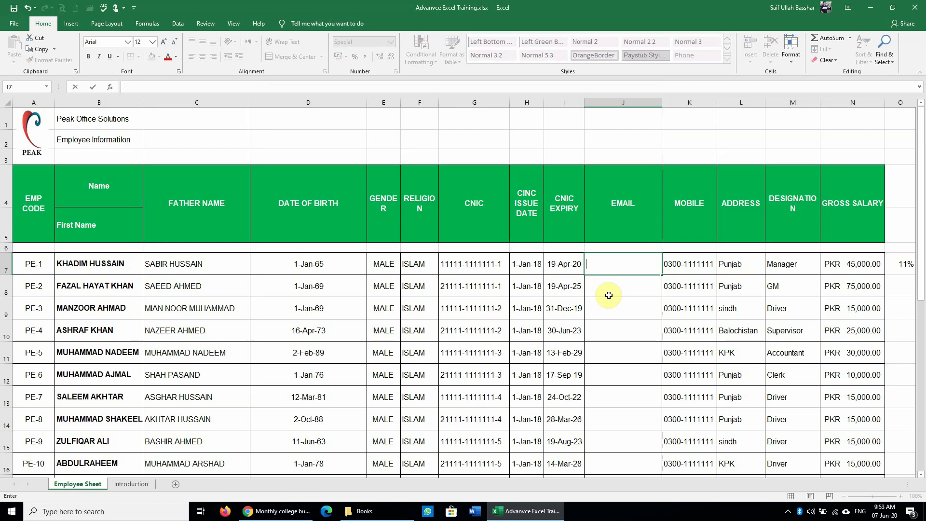
pyautogui.write('POS')
pyautogui.press('Return')
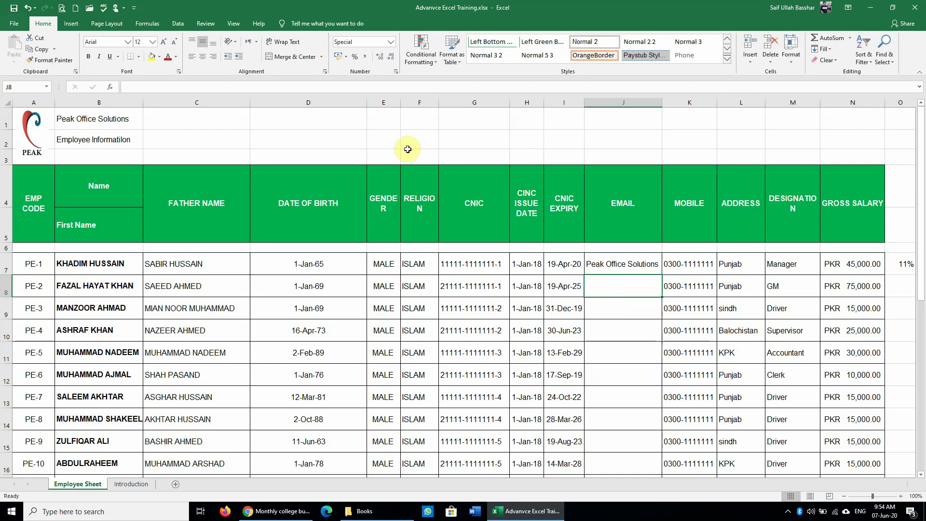
# - Insert an empty column A before the table, then check the PE-1 and PE-6 code cells
pyautogui.click(40, 102)
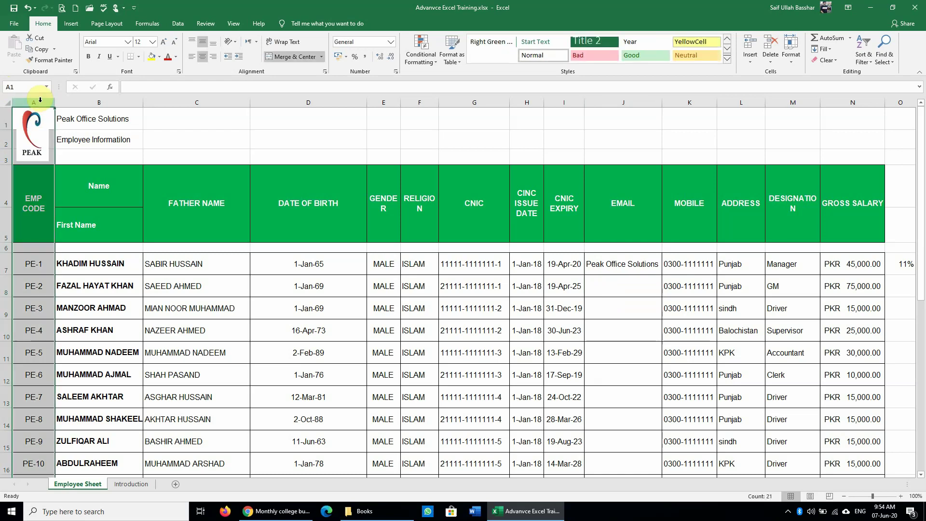
pyautogui.hotkey('ctrl', 'shift', '+')
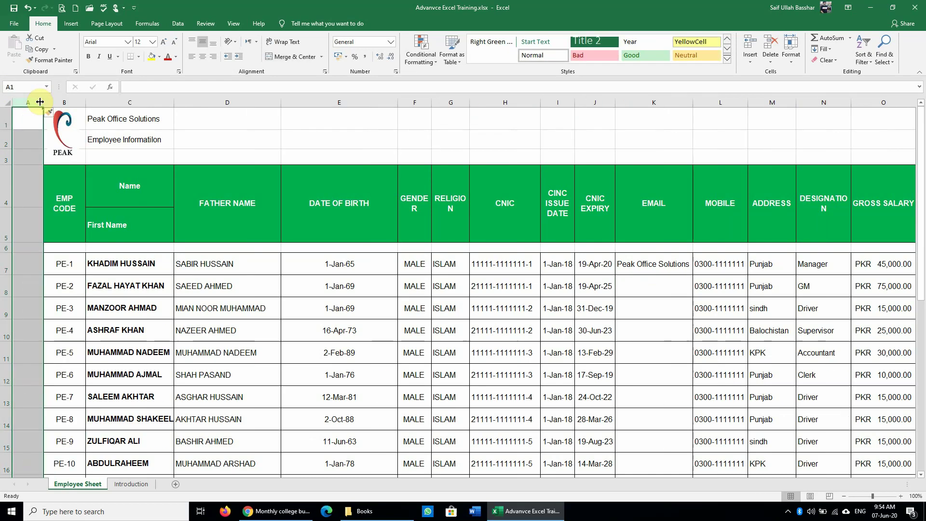
pyautogui.click(61, 262)
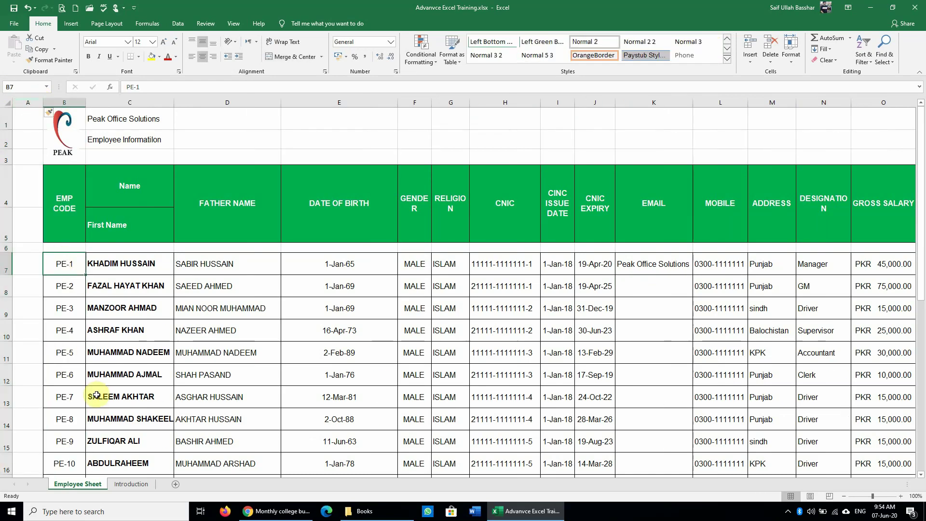
pyautogui.click(69, 371)
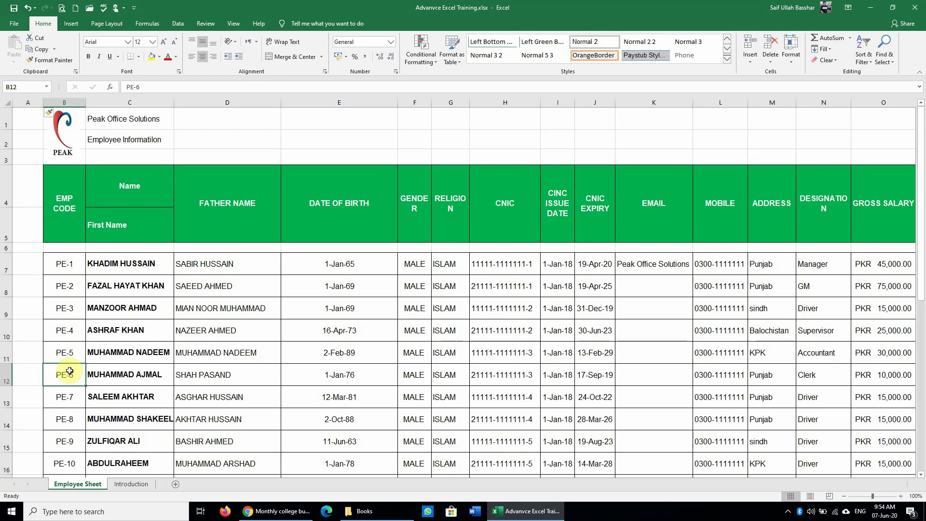
pyautogui.scroll(-2, 92, 337)
pyautogui.scroll(-8, 111, 308)
pyautogui.scroll(2, 115, 311)
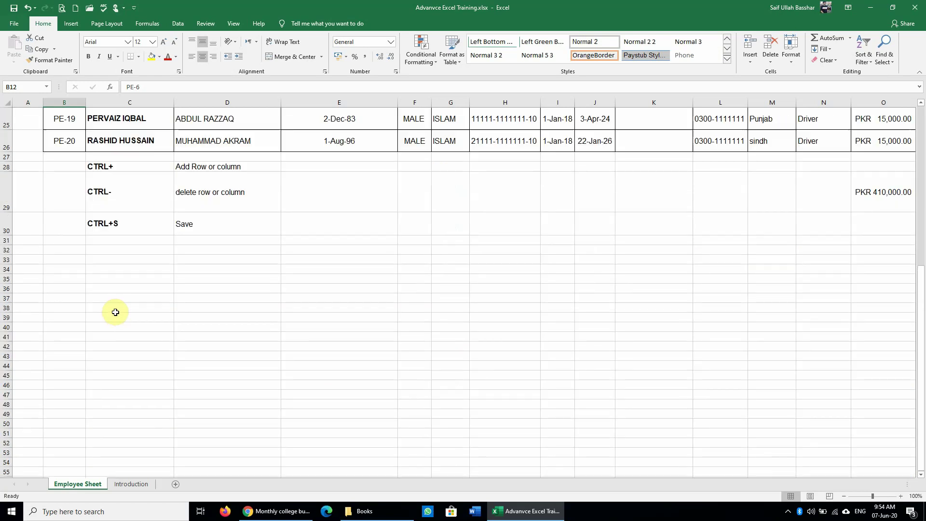
# - Autofill month names from 'jan' in C33 across row 33, then clear them
pyautogui.click(103, 262)
pyautogui.write('ja')
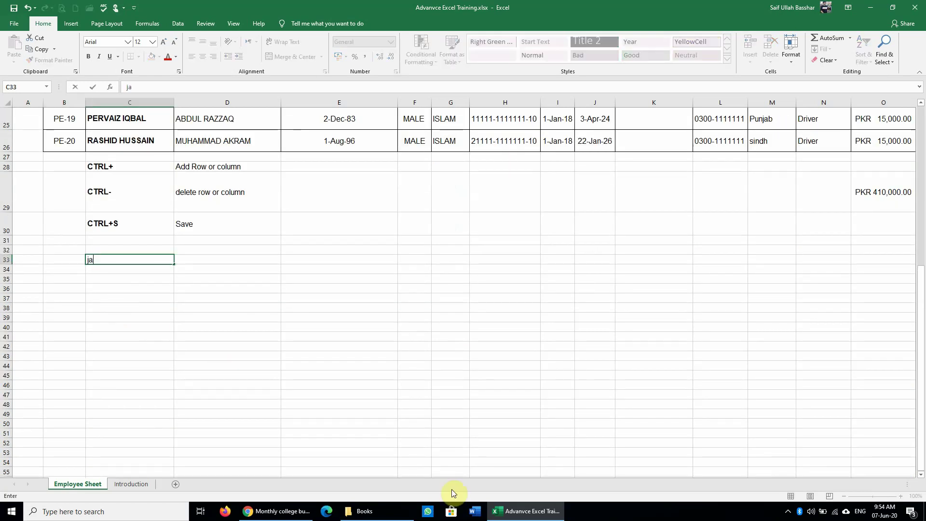
pyautogui.write('n')
pyautogui.press('Tab')
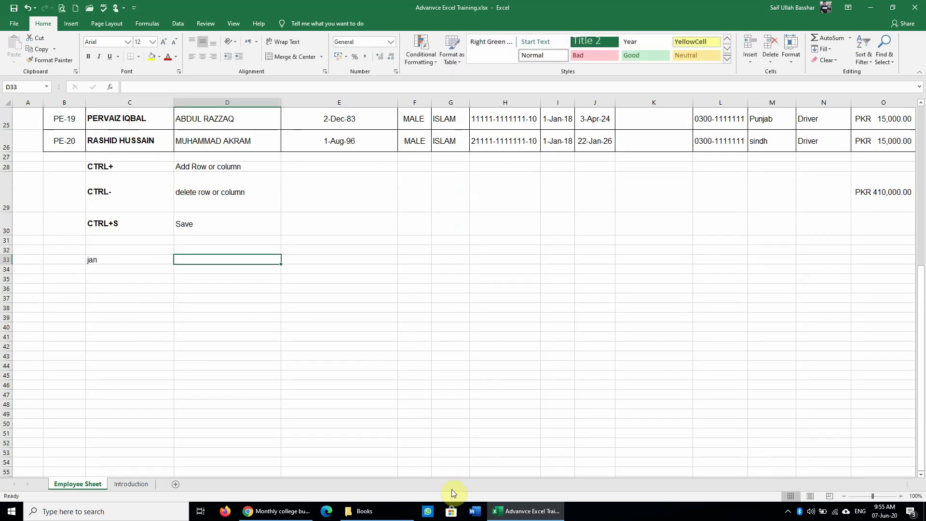
pyautogui.press('Left')
pyautogui.press('Right')
pyautogui.press('Left')
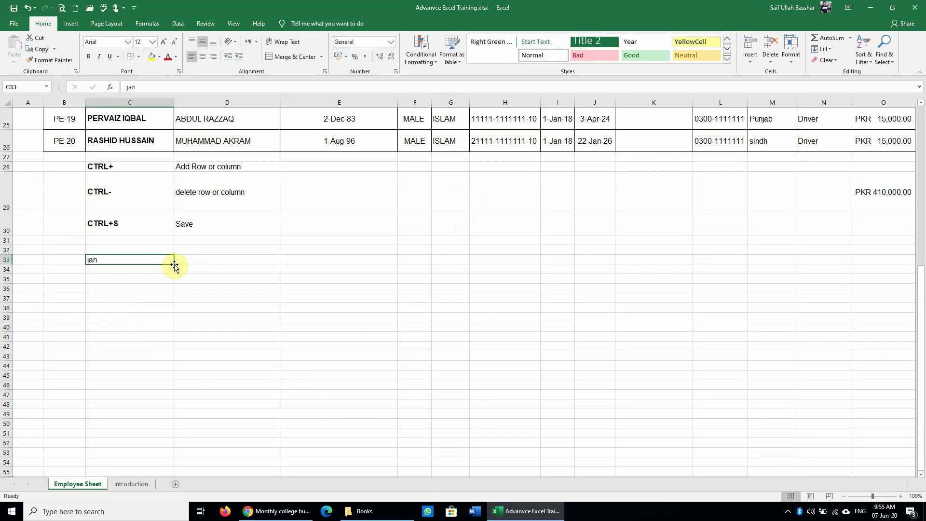
pyautogui.moveTo(175, 265)
pyautogui.mouseDown()
pyautogui.moveTo(916, 238)
pyautogui.moveTo(533, 303)
pyautogui.moveTo(675, 283)
pyautogui.mouseUp()
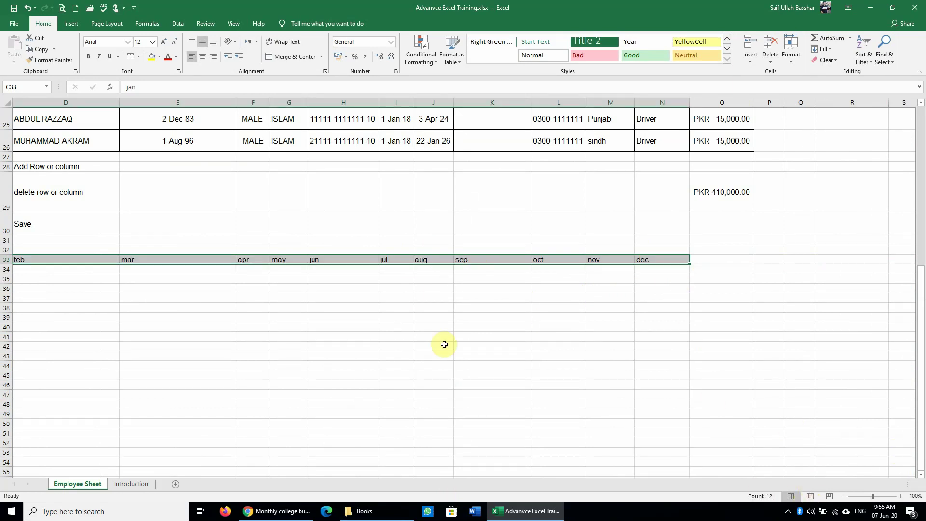
pyautogui.press('Delete')
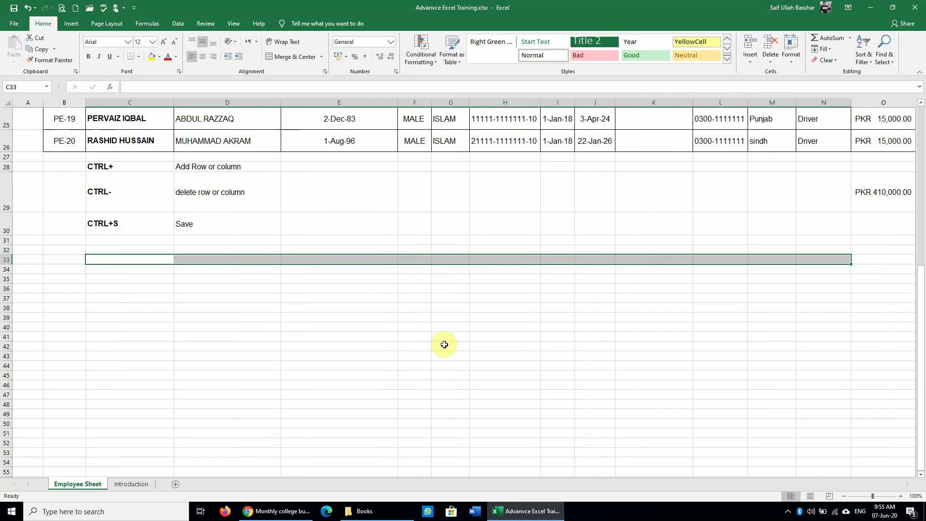
# - Copy the Save entry down from D30 to D44, then undo the fill
pyautogui.press('Down')
pyautogui.press('Up')
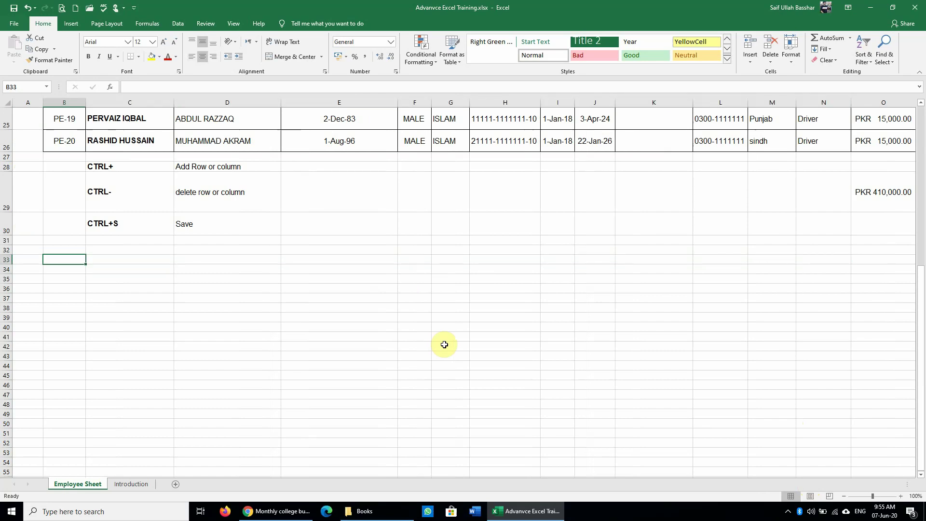
pyautogui.press('Up')
pyautogui.press('Up')
pyautogui.press('Up')
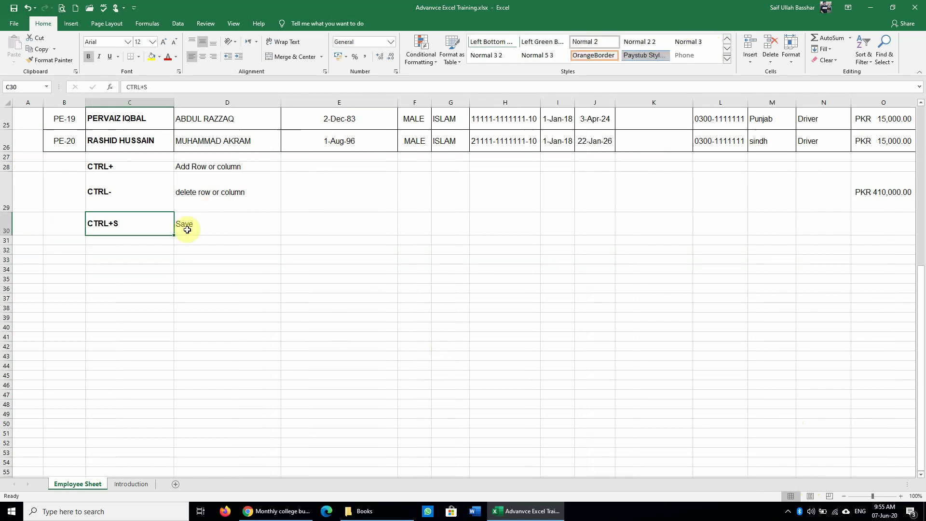
pyautogui.click(208, 226)
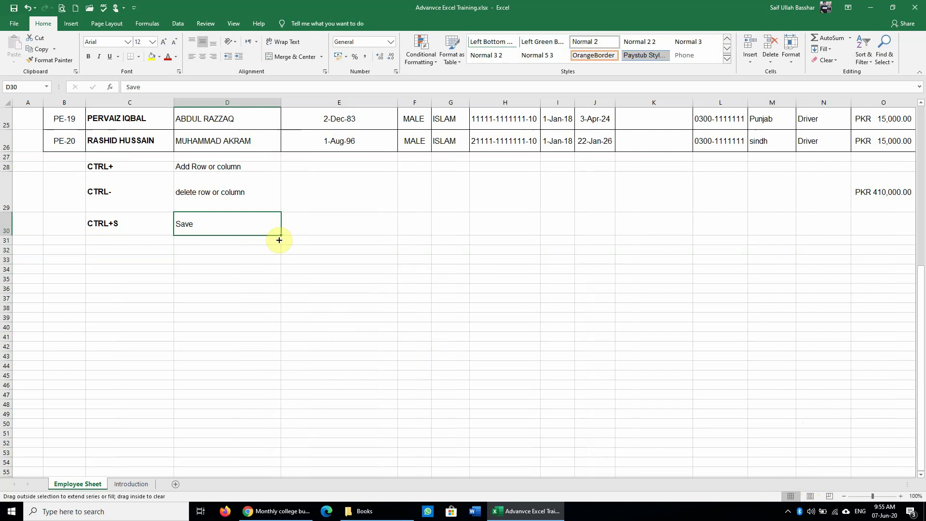
pyautogui.moveTo(280, 240); pyautogui.dragTo(276, 375)
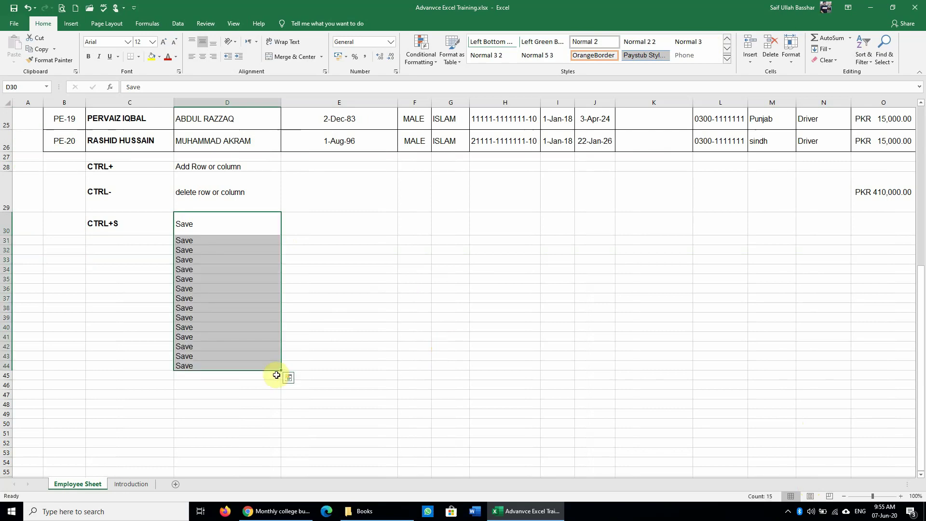
pyautogui.hotkey('ctrl', 's')
pyautogui.hotkey('ctrl', 'z')
# - Autofill weekdays from 'Monday' in C34 down column C, then clear them
pyautogui.click(300, 318)
pyautogui.click(131, 269)
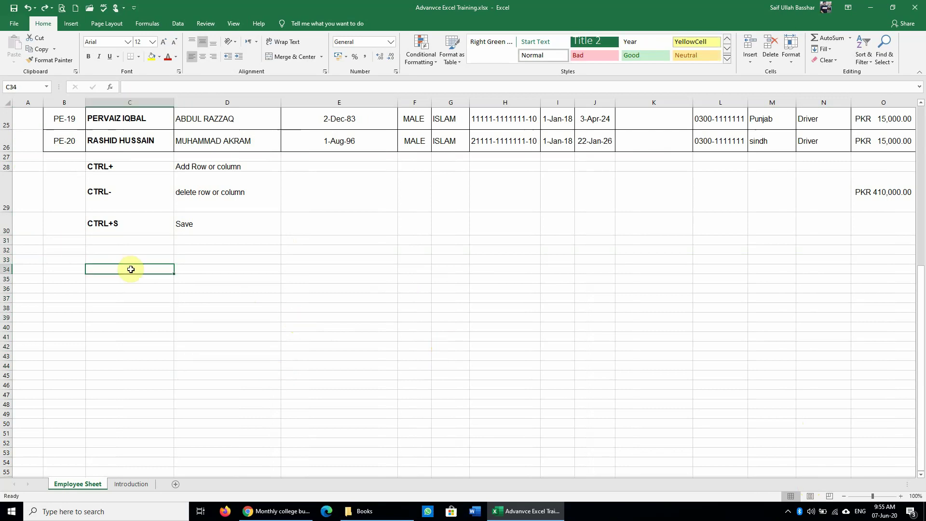
pyautogui.write('Mon')
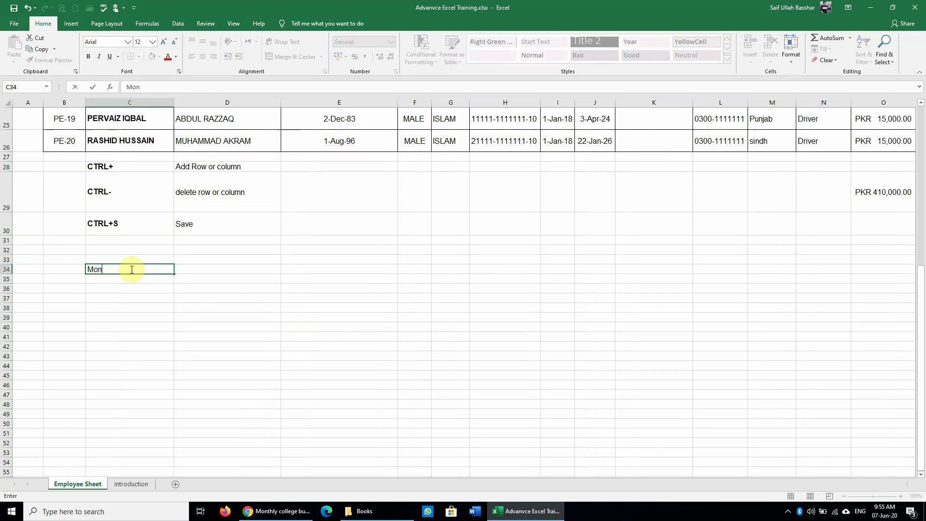
pyautogui.write('day')
pyautogui.press('Return')
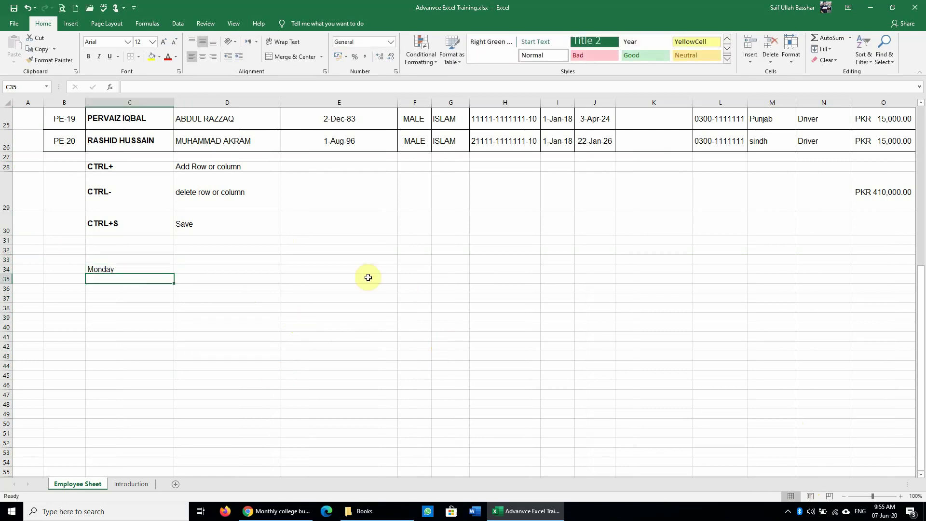
pyautogui.click(148, 267)
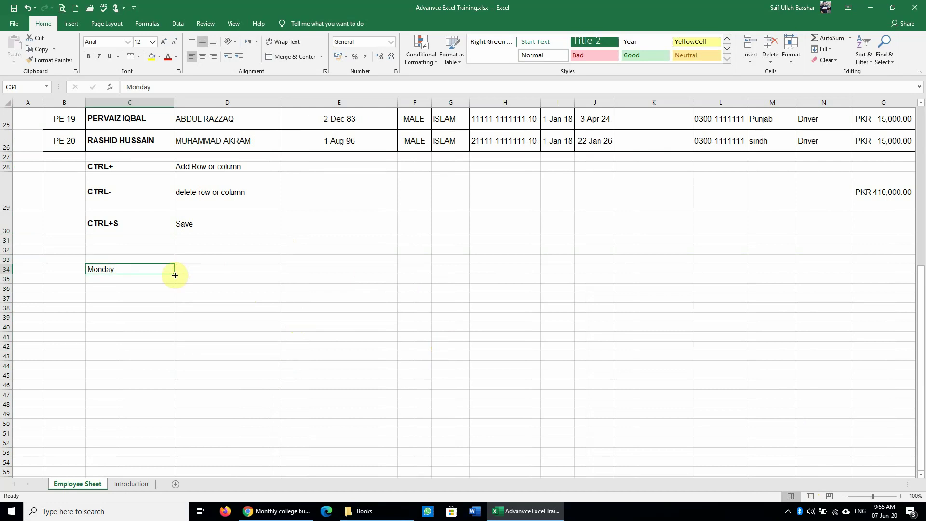
pyautogui.moveTo(174, 273); pyautogui.dragTo(173, 387)
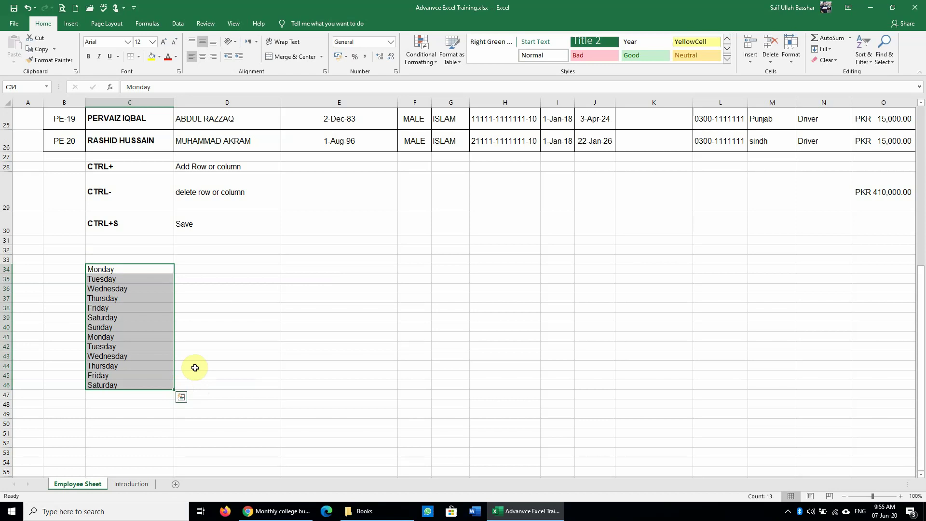
pyautogui.press('Delete')
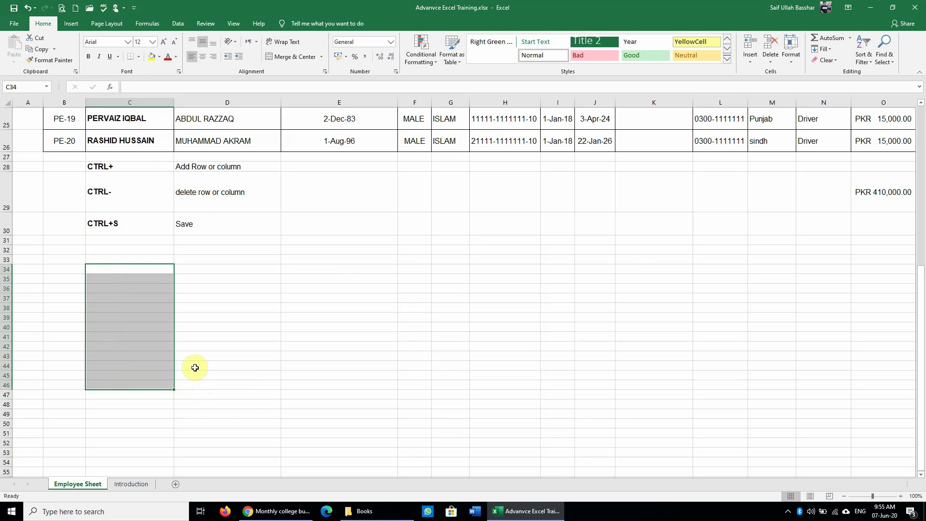
pyautogui.hotkey('shift', 'BackSpace')
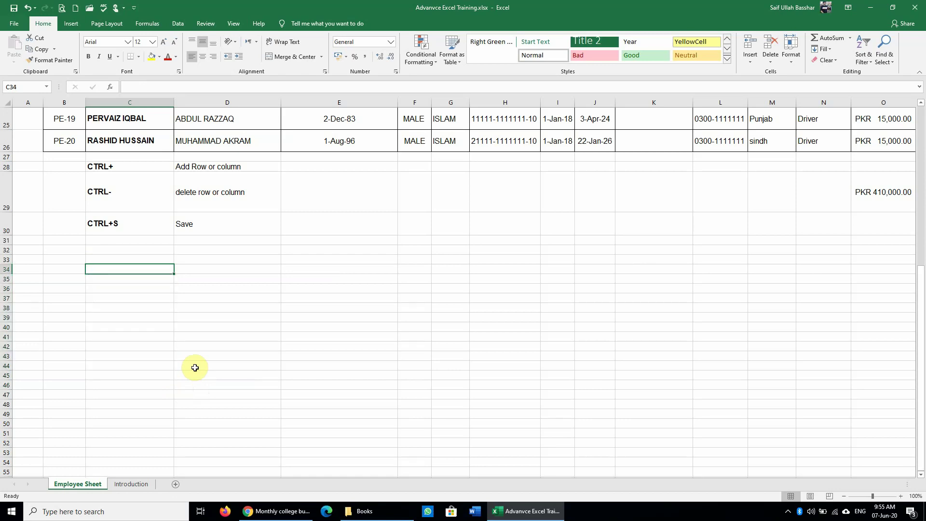
pyautogui.write('Qua')
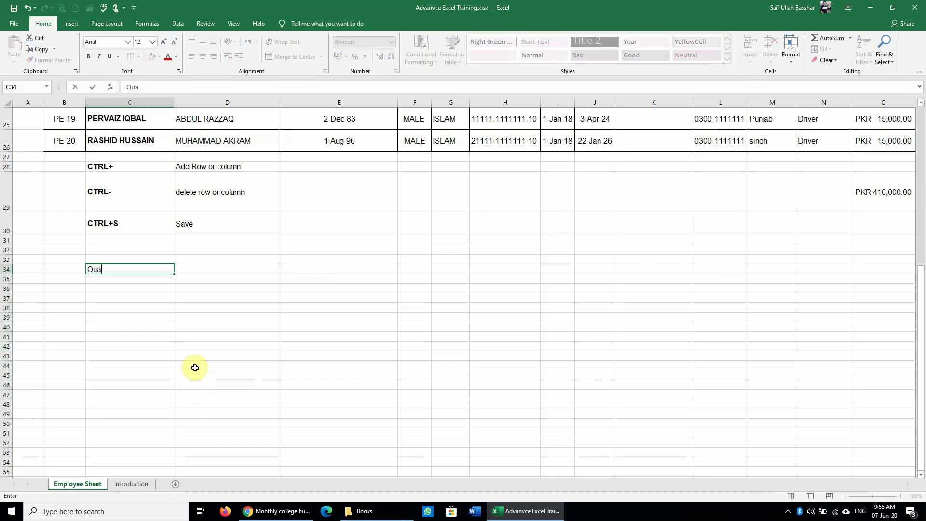
pyautogui.write('rter 1')
pyautogui.press('Return')
pyautogui.click(152, 260)
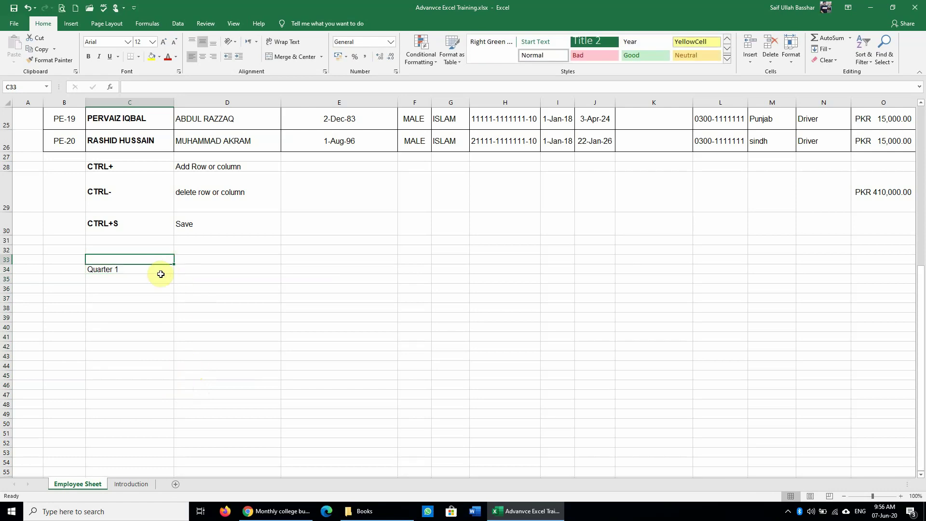
pyautogui.click(169, 279)
pyautogui.press('Up')
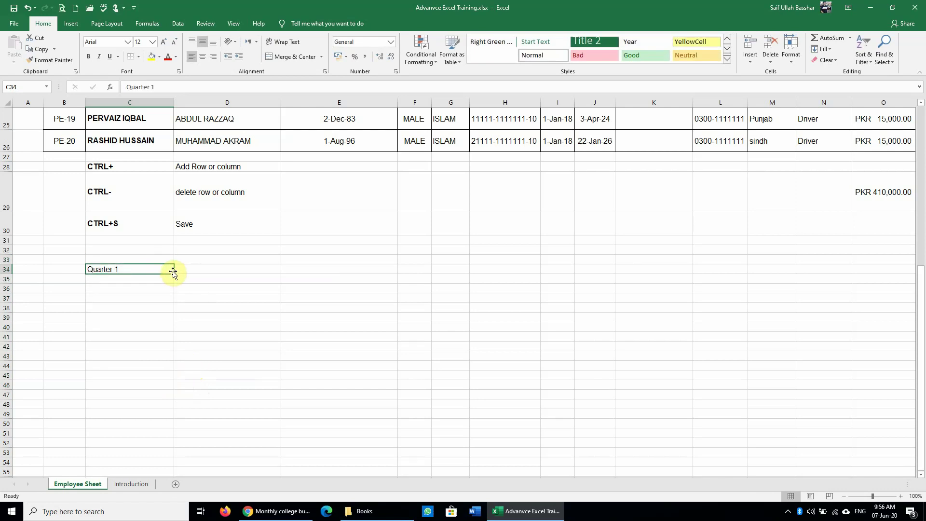
pyautogui.moveTo(173, 274); pyautogui.dragTo(418, 268)
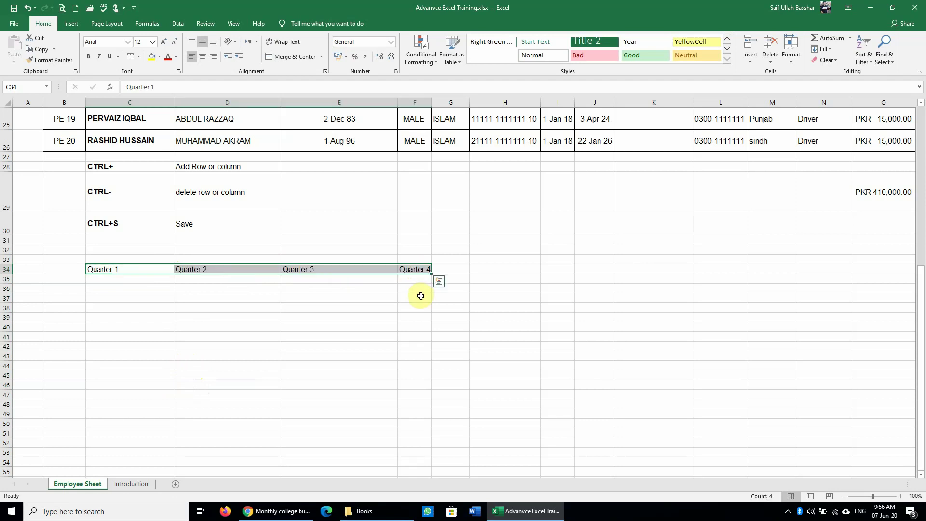
pyautogui.click(421, 297)
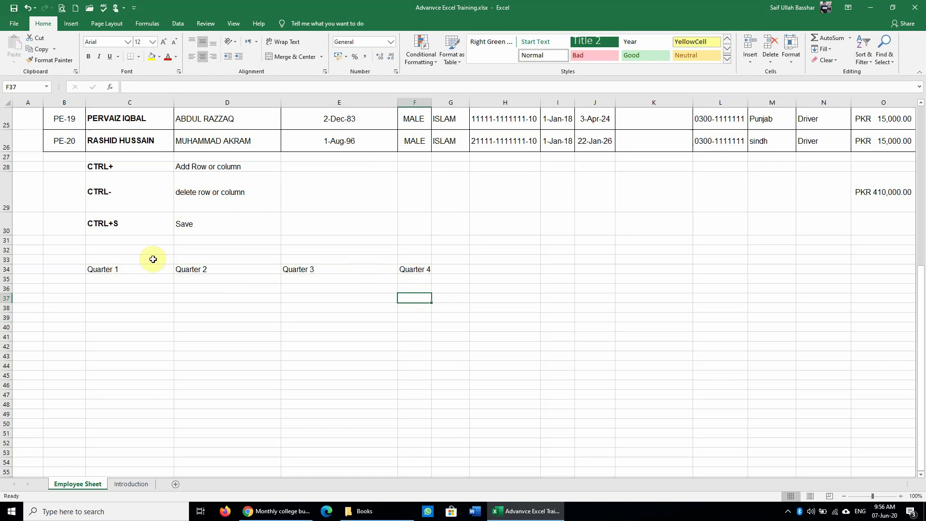
pyautogui.moveTo(130, 268); pyautogui.dragTo(418, 271)
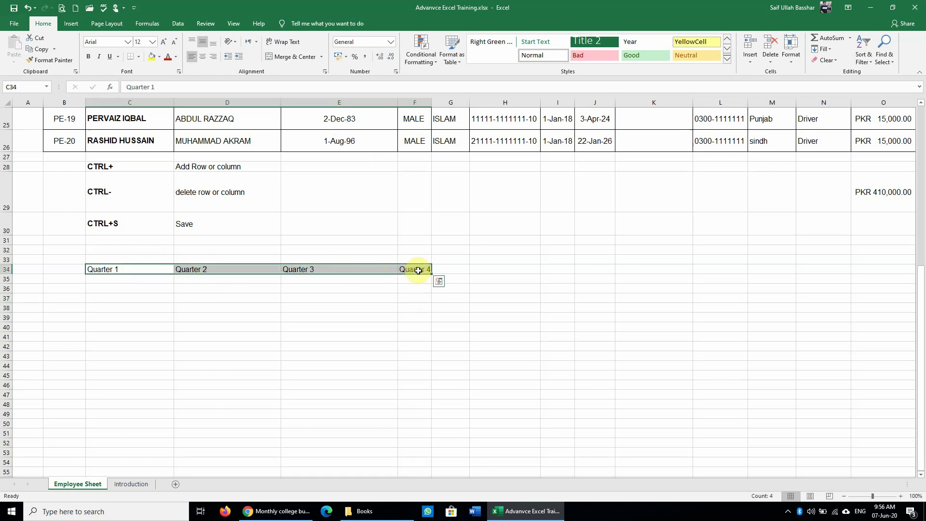
pyautogui.press('Delete')
pyautogui.press('Tab')
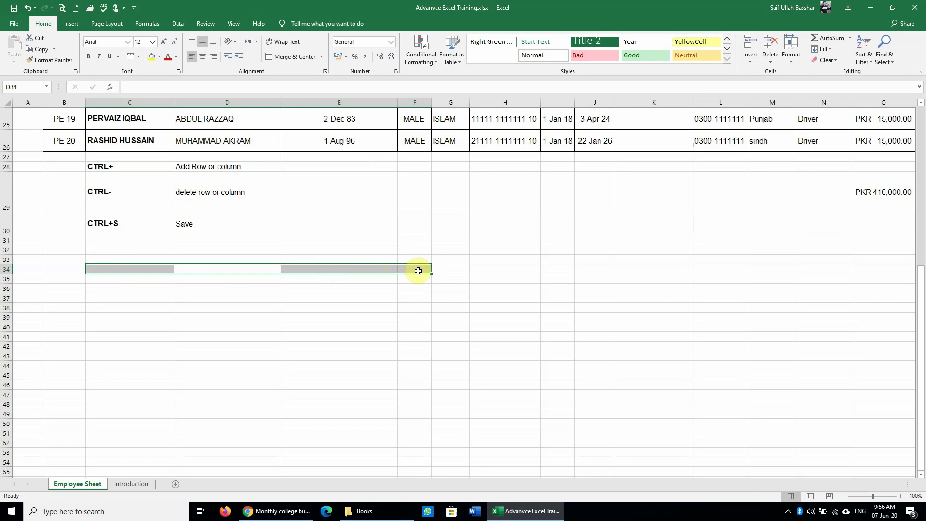
pyautogui.press('Down')
pyautogui.press('Left')
# - Enter 1 and copy it down column C to C51, then clear the copies
pyautogui.write('1')
pyautogui.press('Return')
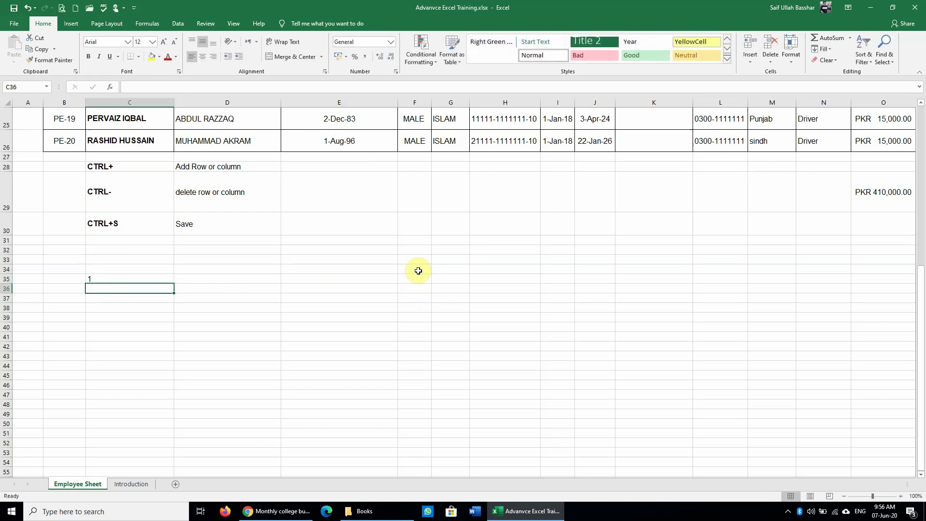
pyautogui.click(164, 279)
pyautogui.moveTo(173, 283); pyautogui.dragTo(181, 444)
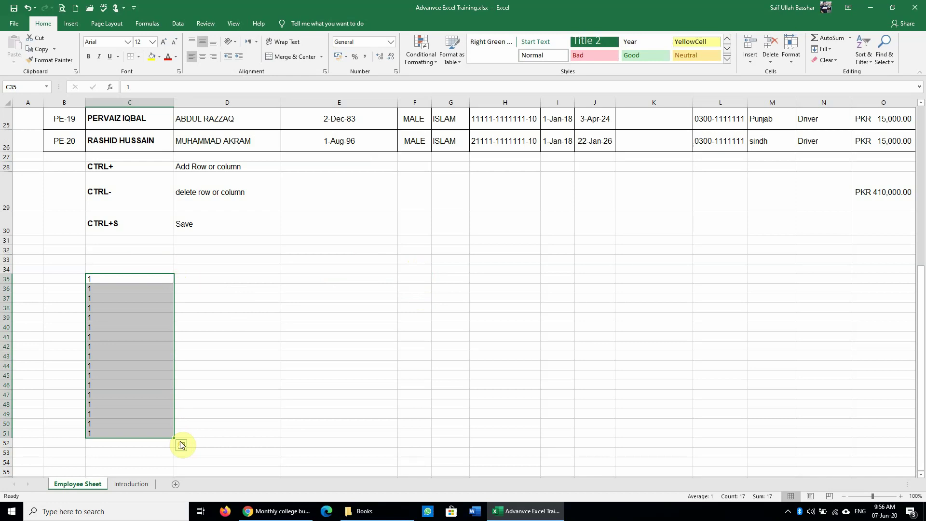
pyautogui.press('Delete')
# - Enter 1 in C34 and fill a 1-to-5 series across row 34 with stop value 5
pyautogui.click(121, 286)
pyautogui.click(145, 269)
pyautogui.write('1')
pyautogui.press('Return')
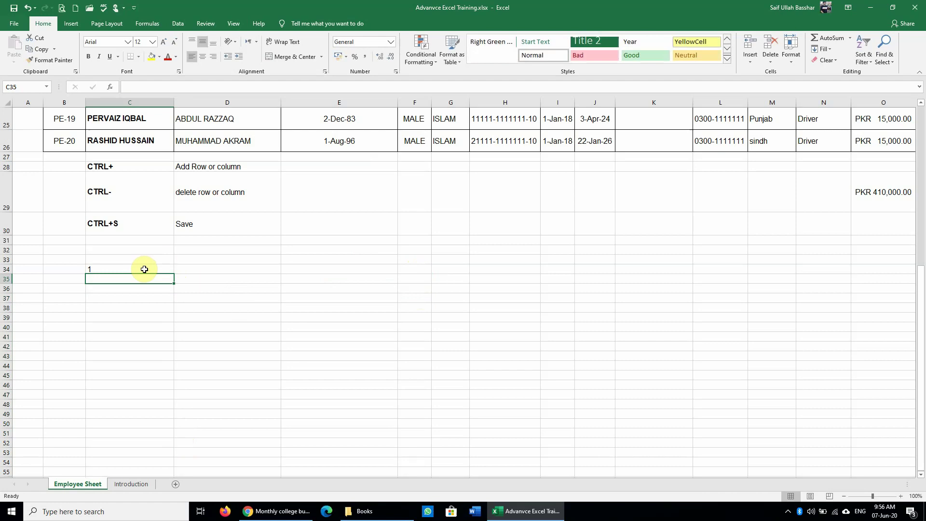
pyautogui.click(144, 269)
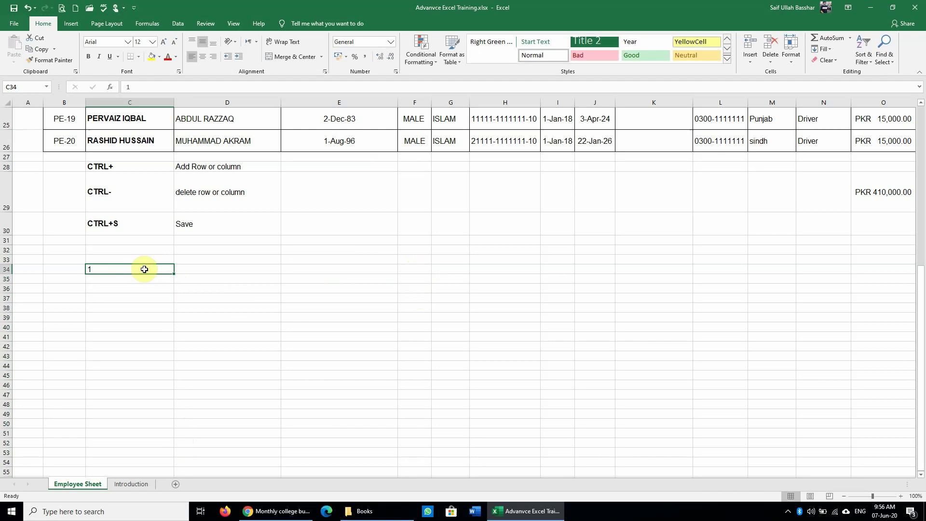
pyautogui.click(829, 50)
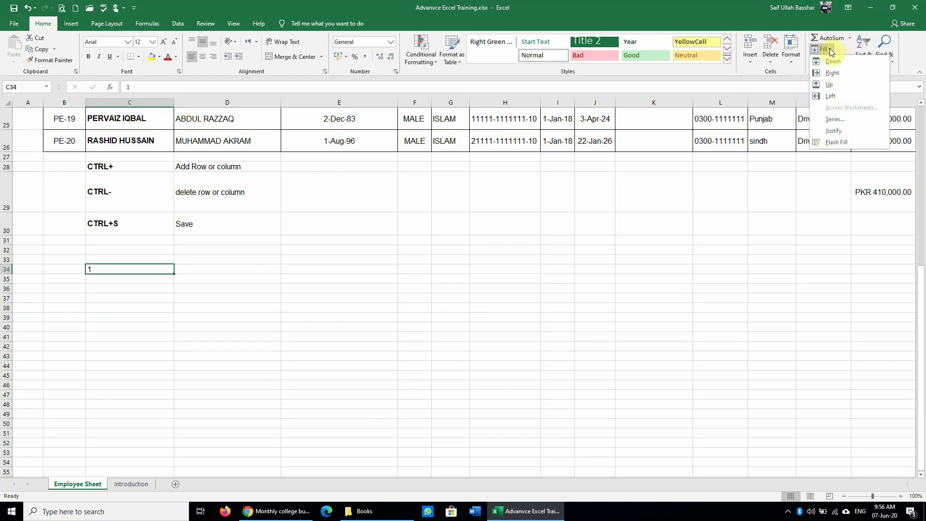
pyautogui.click(850, 124)
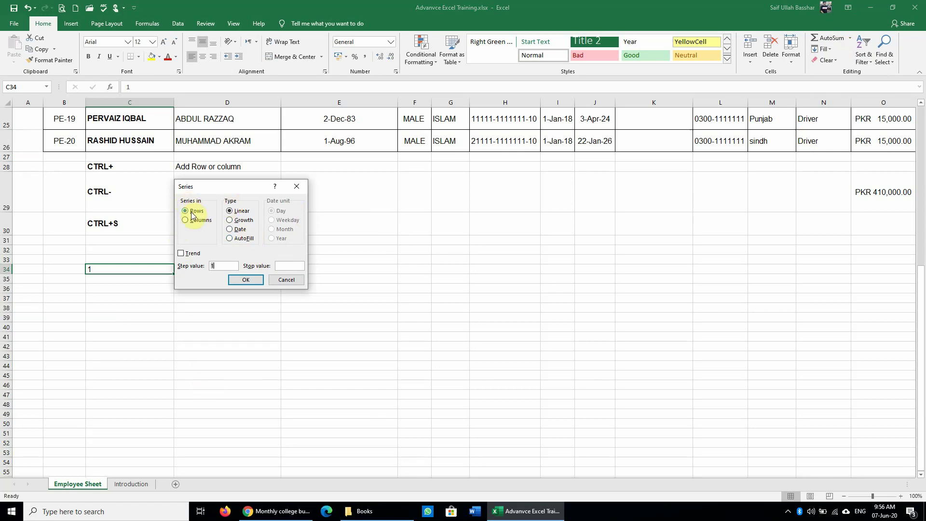
pyautogui.click(293, 265)
pyautogui.write('5')
pyautogui.click(246, 280)
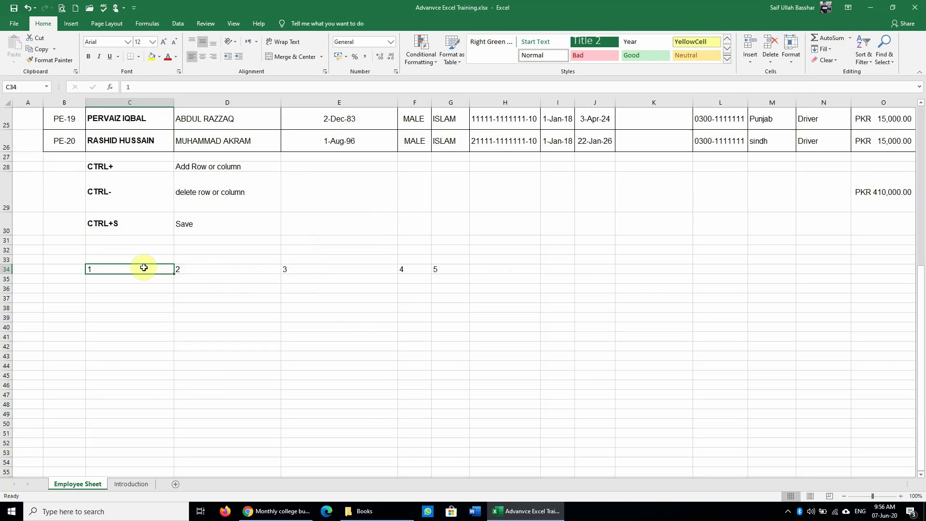
# - Fill a 1-to-10 series down column C (Columns, stop 10), then clear C34:G44
pyautogui.click(822, 49)
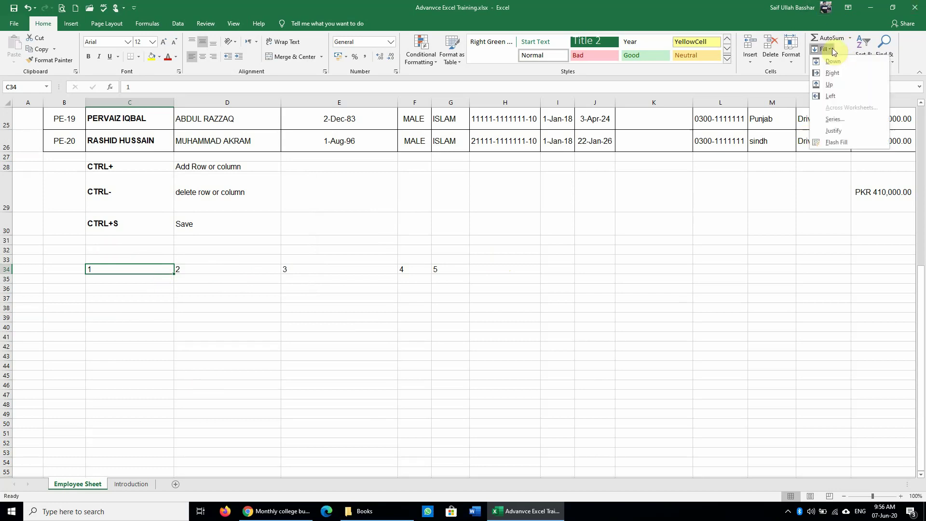
pyautogui.click(834, 119)
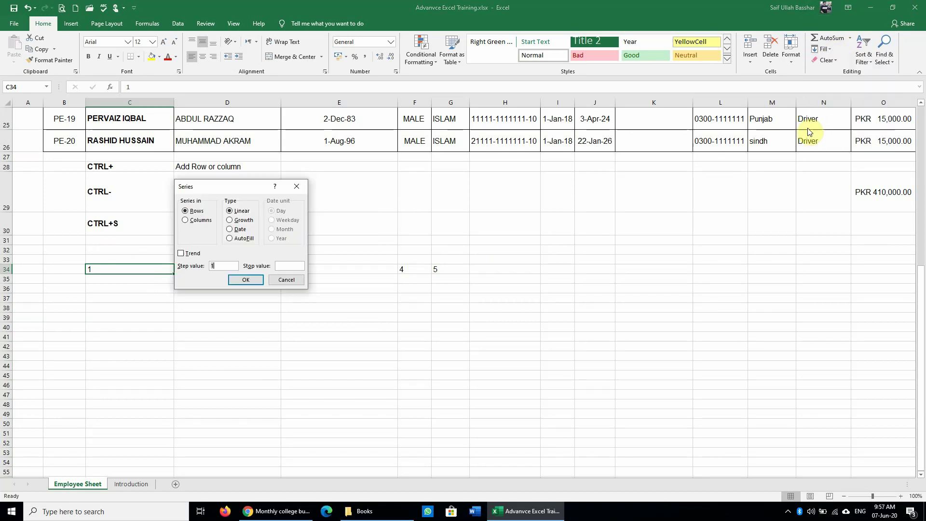
pyautogui.click(186, 223)
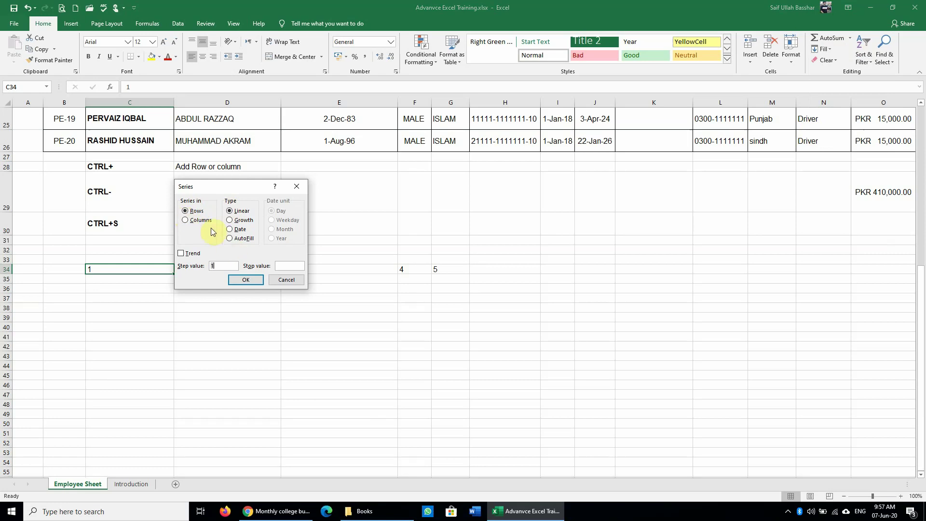
pyautogui.click(289, 266)
pyautogui.write('10')
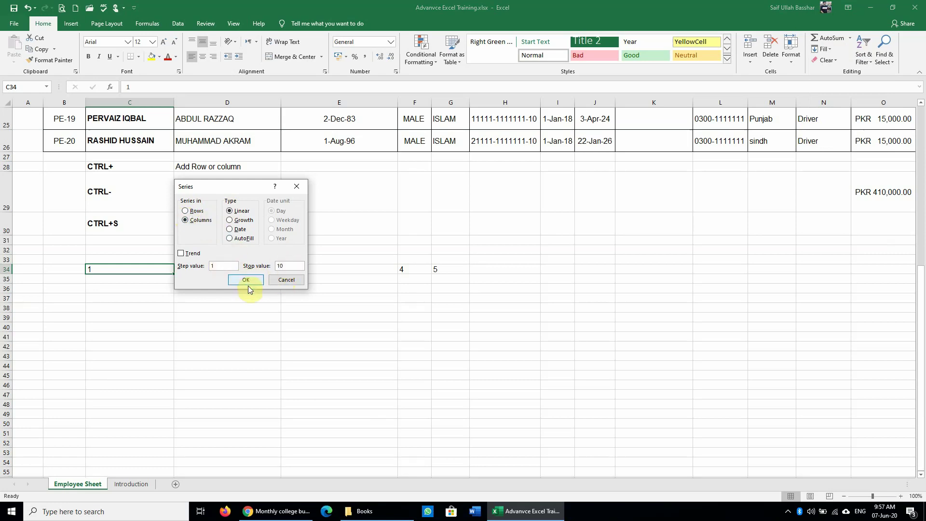
pyautogui.click(245, 280)
pyautogui.click(312, 374)
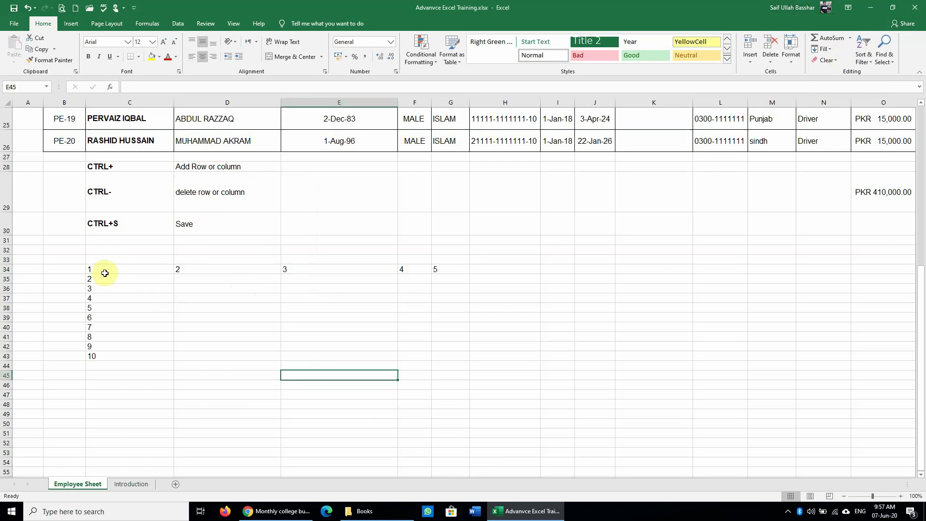
pyautogui.moveTo(103, 270)
pyautogui.mouseDown()
pyautogui.moveTo(388, 307)
pyautogui.moveTo(438, 361)
pyautogui.mouseUp()
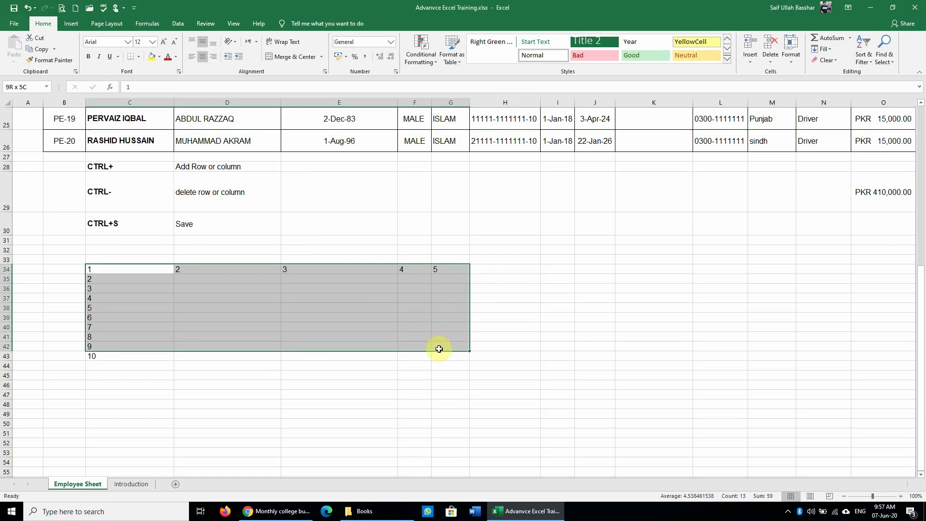
pyautogui.press('Delete')
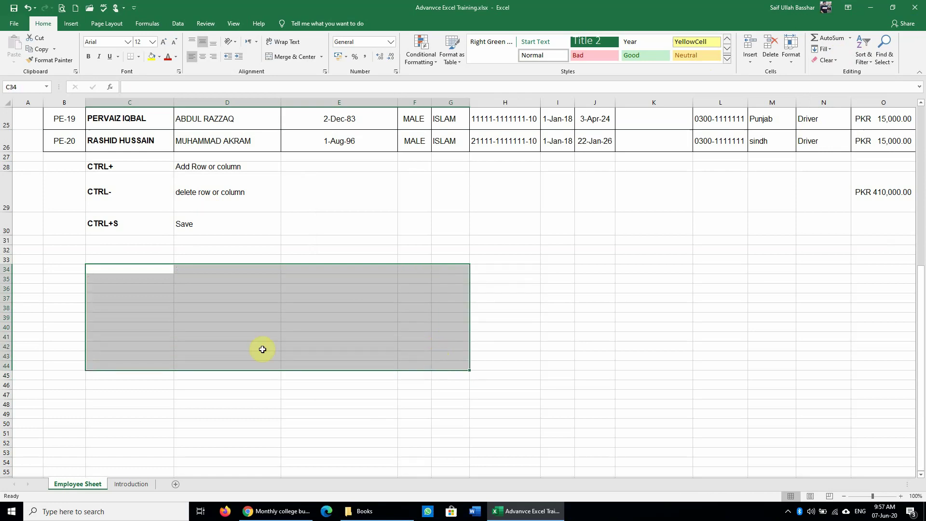
# - Enter 1 and 2 in A7 and A8, try filling them down, then undo the fill
pyautogui.click(123, 277)
pyautogui.scroll(10, 123, 278)
pyautogui.click(19, 265)
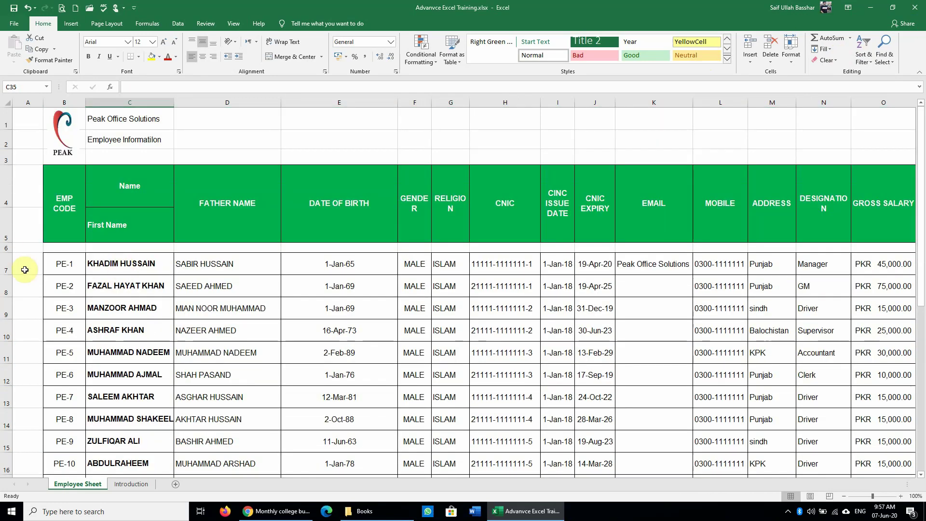
pyautogui.write('1')
pyautogui.press('Return')
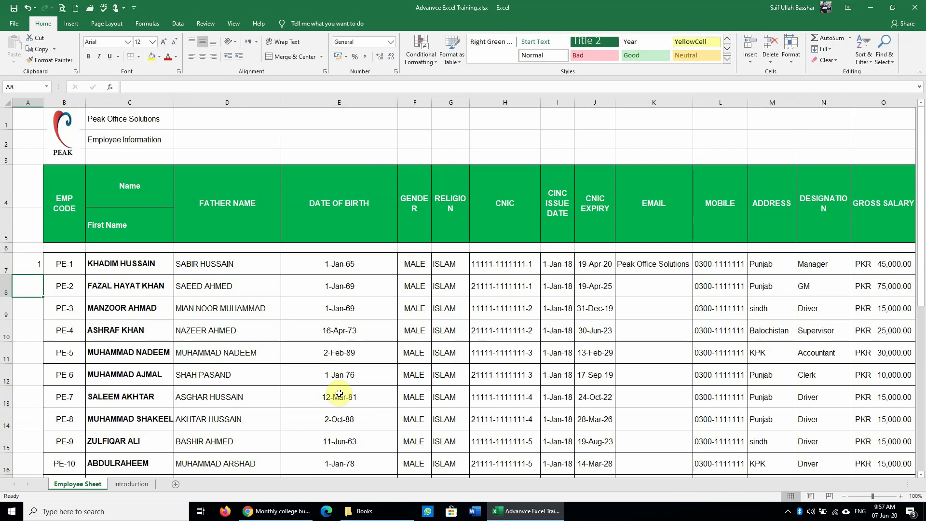
pyautogui.write('2')
pyautogui.press('Return')
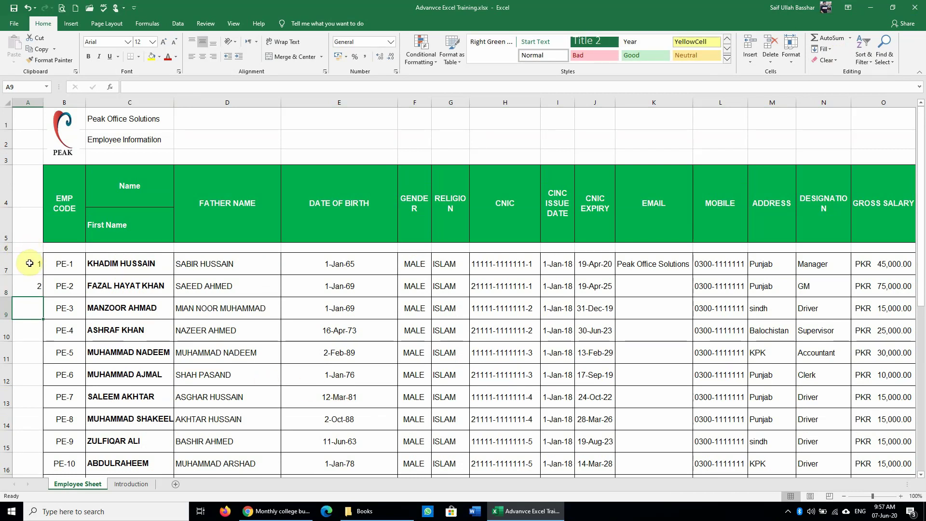
pyautogui.moveTo(29, 263)
pyautogui.mouseDown()
pyautogui.moveTo(40, 500)
pyautogui.moveTo(42, 454)
pyautogui.mouseUp()
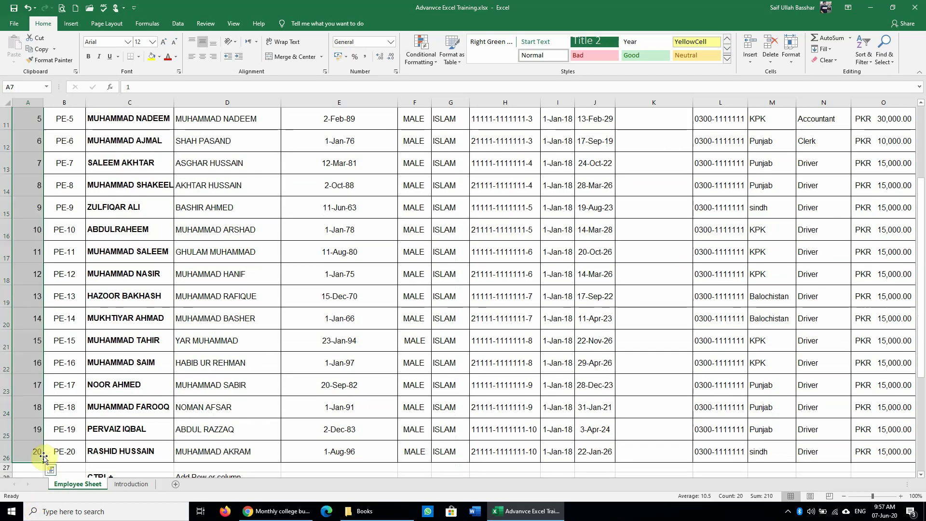
pyautogui.scroll(3, 85, 339)
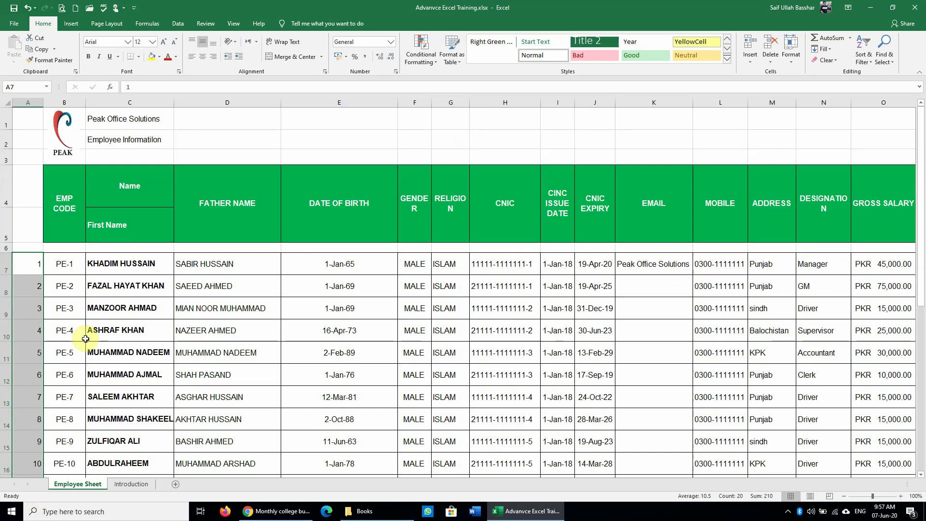
pyautogui.hotkey('ctrl', 'z')
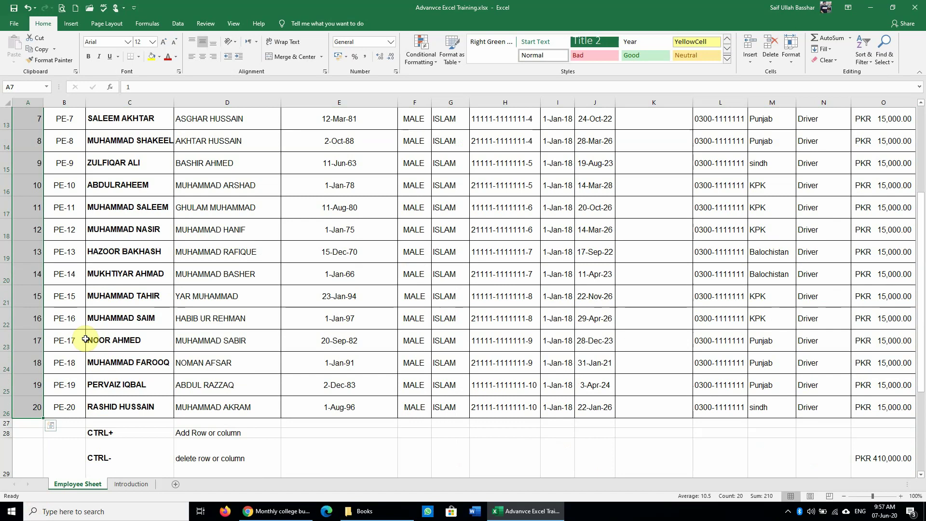
pyautogui.scroll(4, 86, 339)
# - Drag A7:A8's fill handle down to A26, numbering the employees 1 to 20
pyautogui.moveTo(42, 265); pyautogui.dragTo(33, 289)
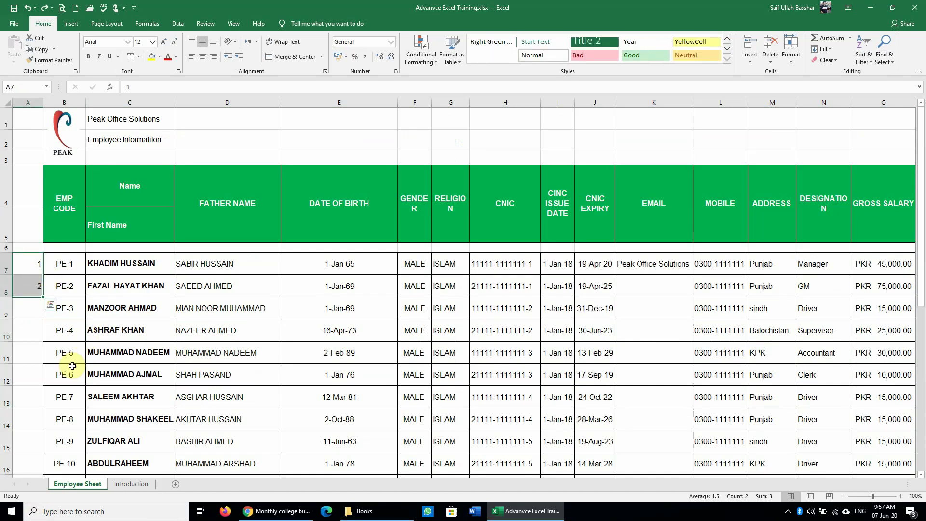
pyautogui.click(51, 304)
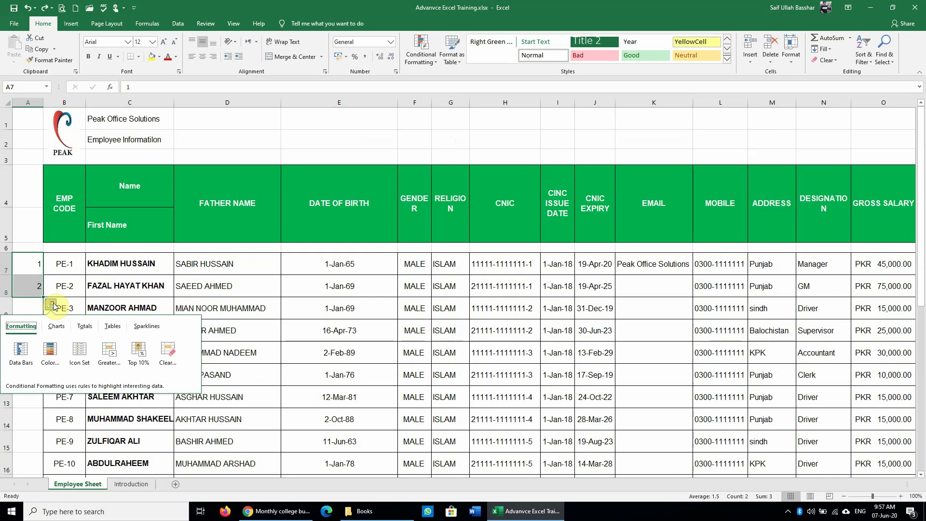
pyautogui.click(256, 318)
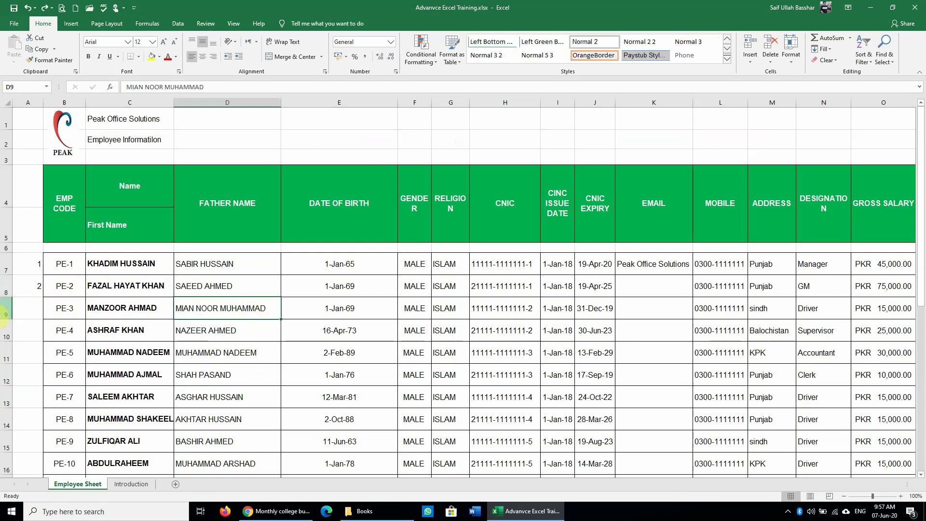
pyautogui.click(28, 270)
pyautogui.moveTo(27, 271); pyautogui.dragTo(26, 288)
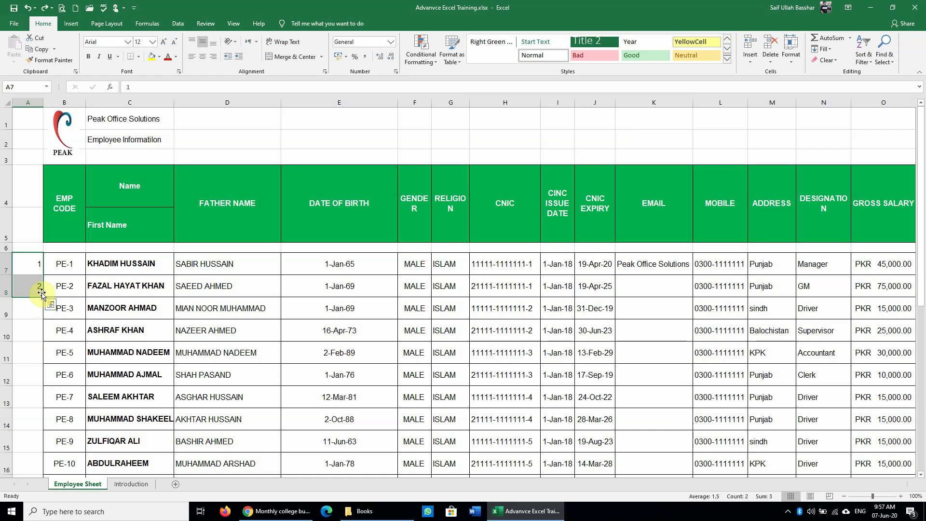
pyautogui.moveTo(44, 297)
pyautogui.mouseDown()
pyautogui.moveTo(43, 499)
pyautogui.moveTo(36, 397)
pyautogui.mouseUp()
pyautogui.click(166, 289)
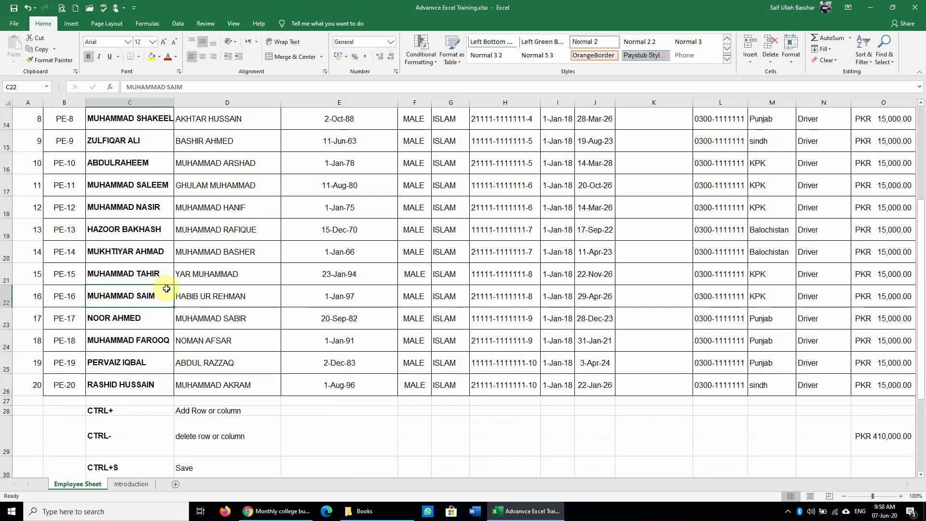
pyautogui.scroll(1, 243, 422)
pyautogui.scroll(4, 242, 419)
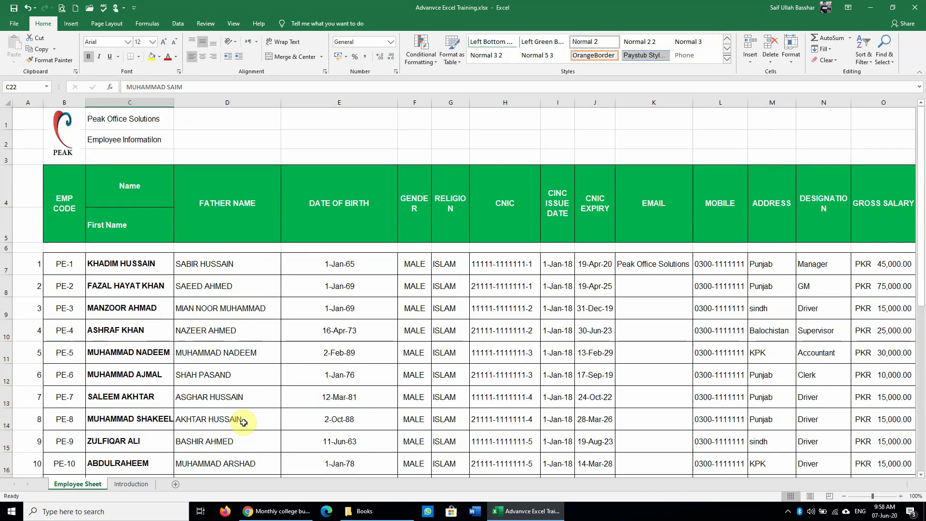
# - Centre the serial numbers in column A
pyautogui.click(25, 102)
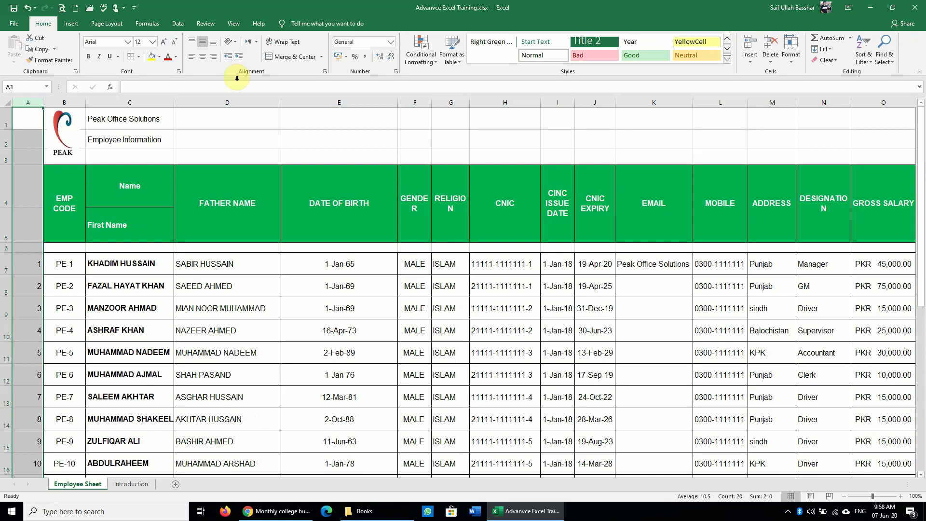
pyautogui.click(202, 57)
pyautogui.click(176, 307)
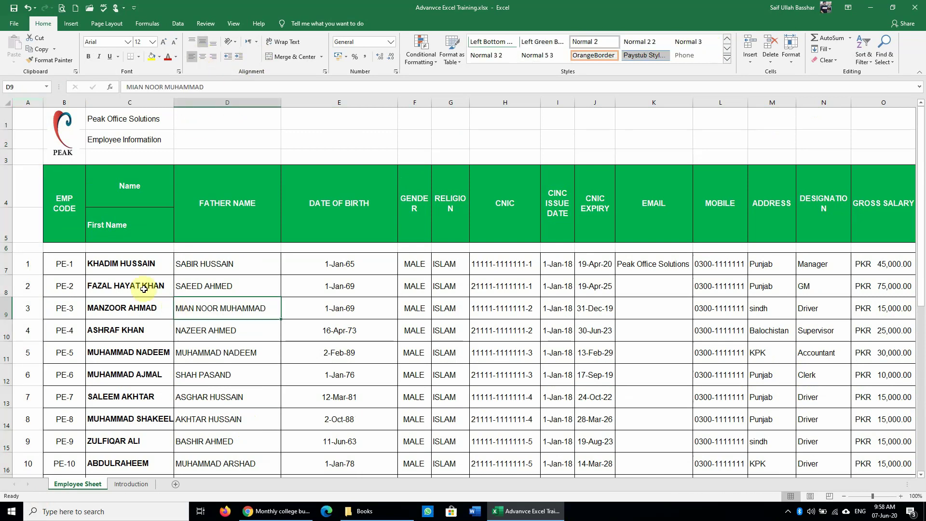
# - Format-paint the green EMP CODE header onto A4 and label it 'Serial No'
pyautogui.click(53, 206)
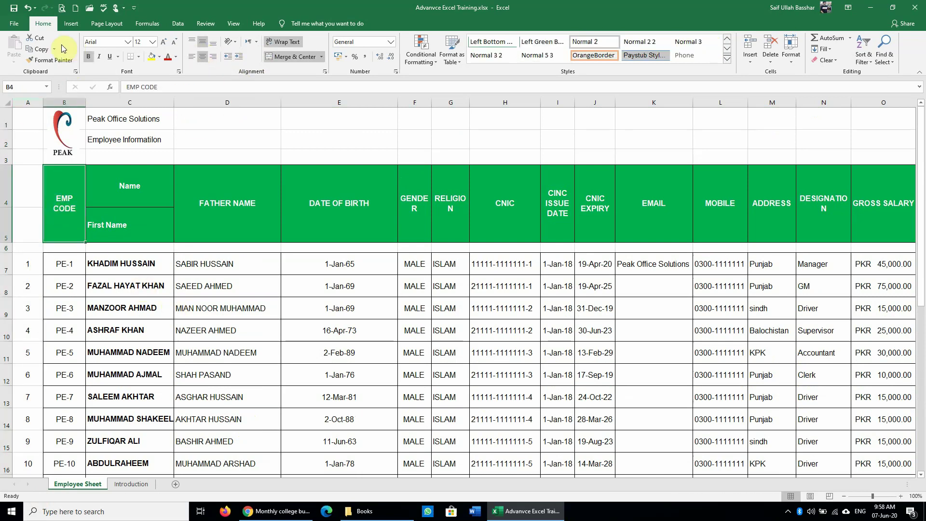
pyautogui.click(50, 60)
pyautogui.click(36, 205)
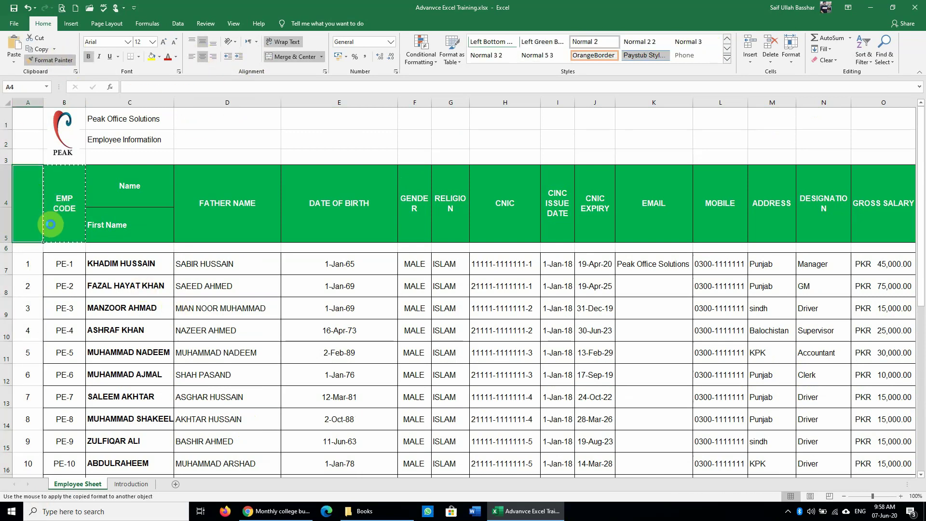
pyautogui.write('S')
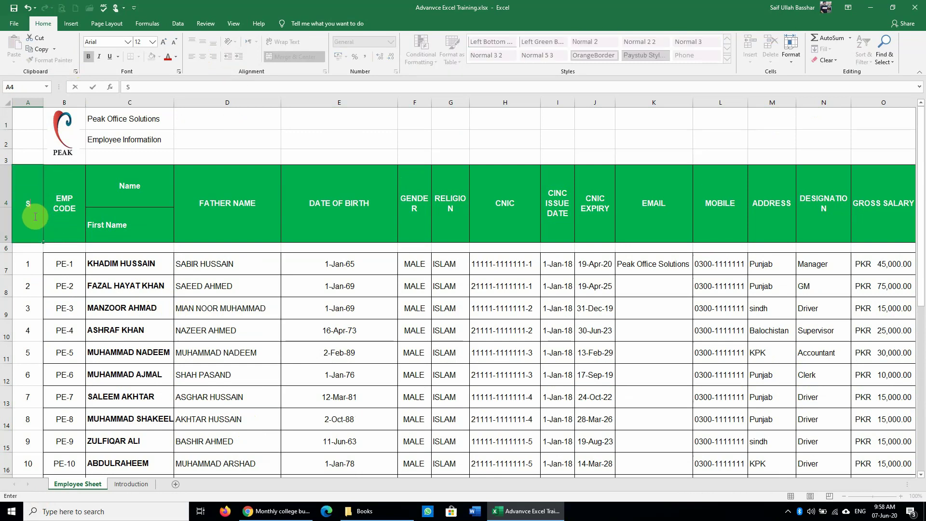
pyautogui.write('erial')
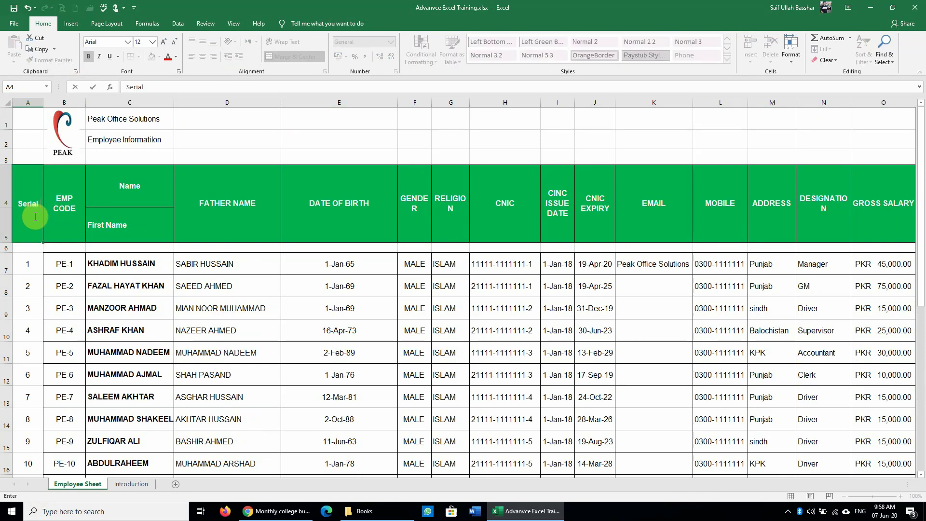
pyautogui.write(' No')
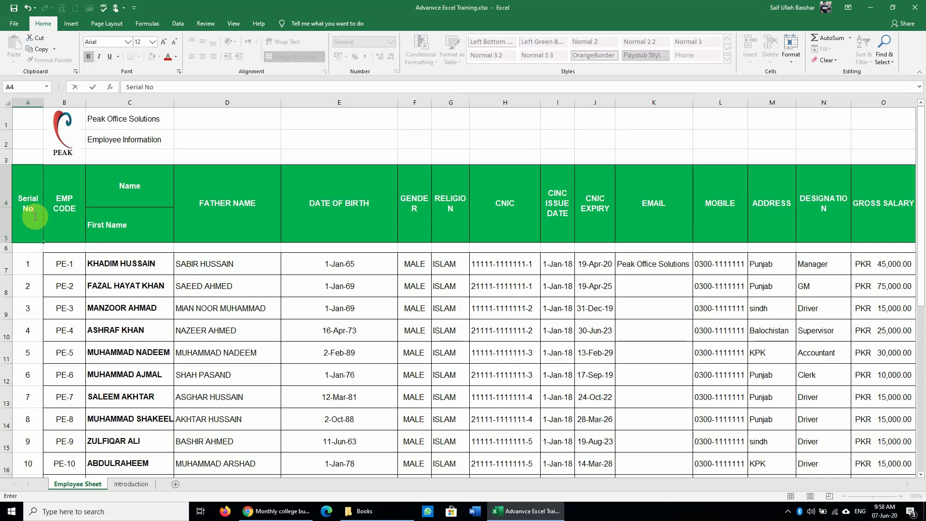
pyautogui.press('Return')
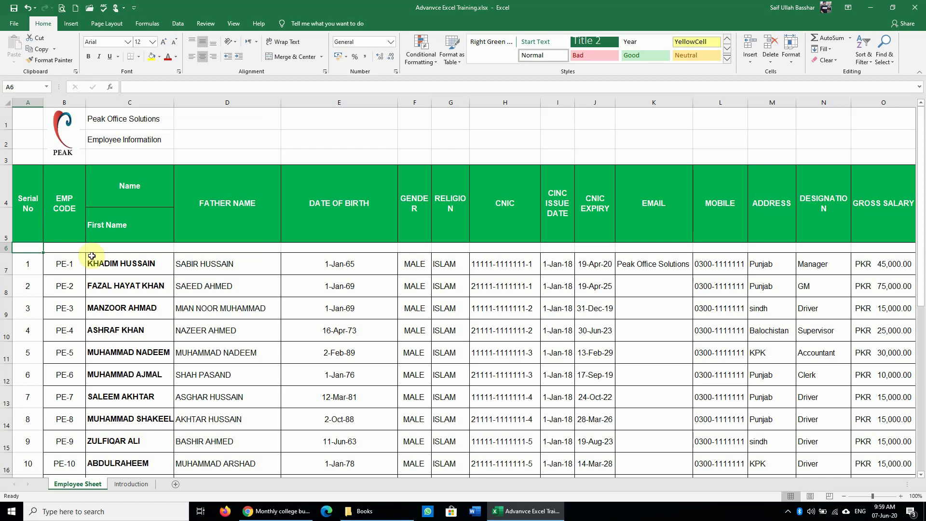
# - Start a table in D35 labelled 'Stduent', with 'Match' below a blank row
pyautogui.scroll(-6, 145, 328)
pyautogui.scroll(-2, 430, 314)
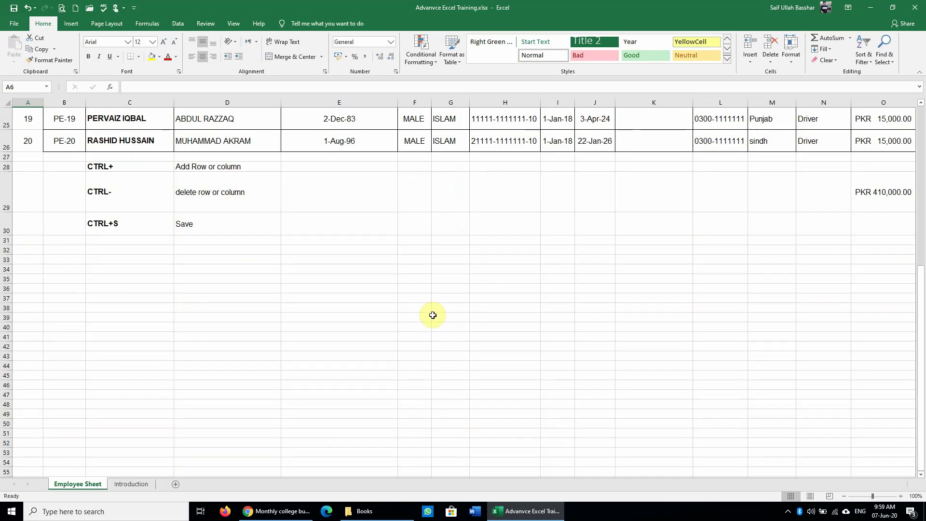
pyautogui.click(208, 278)
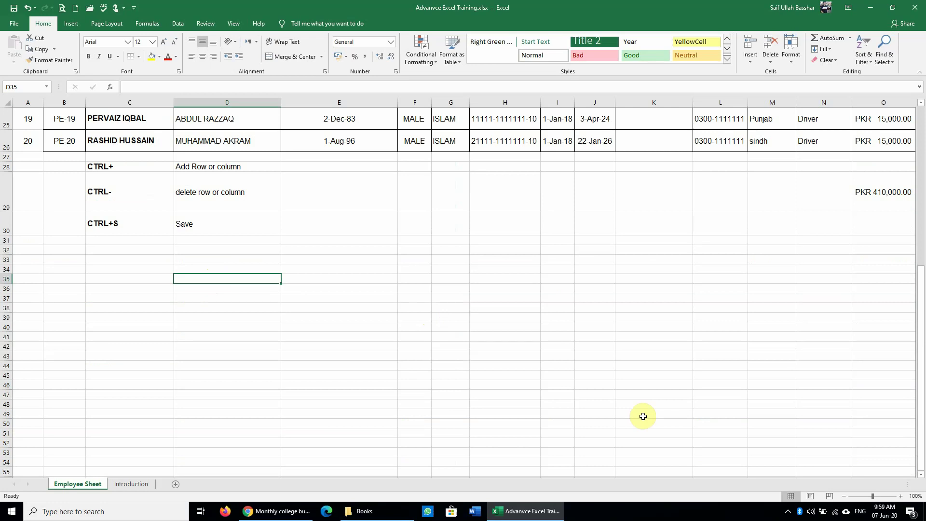
pyautogui.write('St')
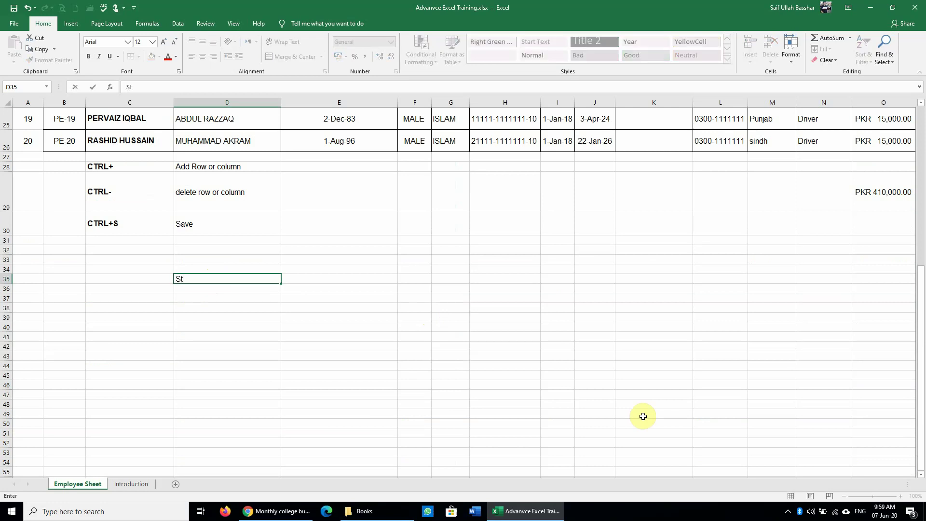
pyautogui.write('duent')
pyautogui.press('Return')
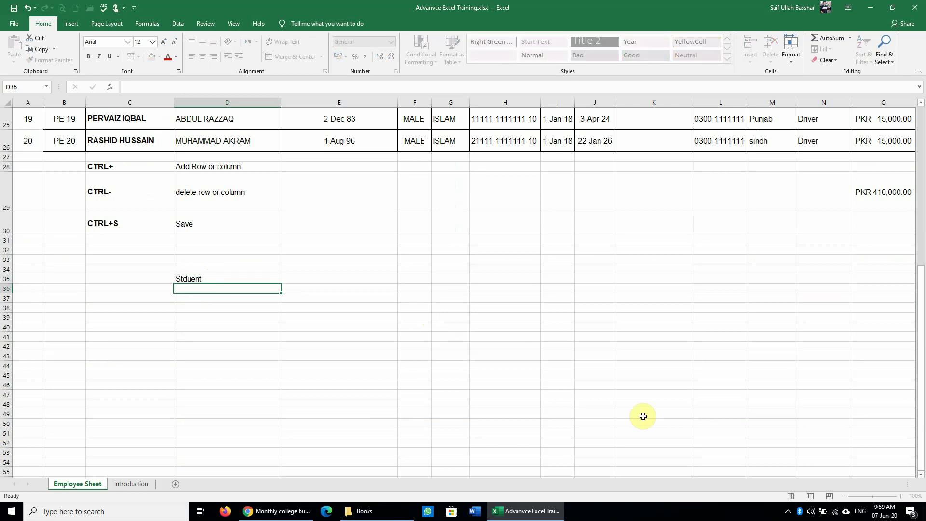
pyautogui.press('Return')
pyautogui.write('Ma')
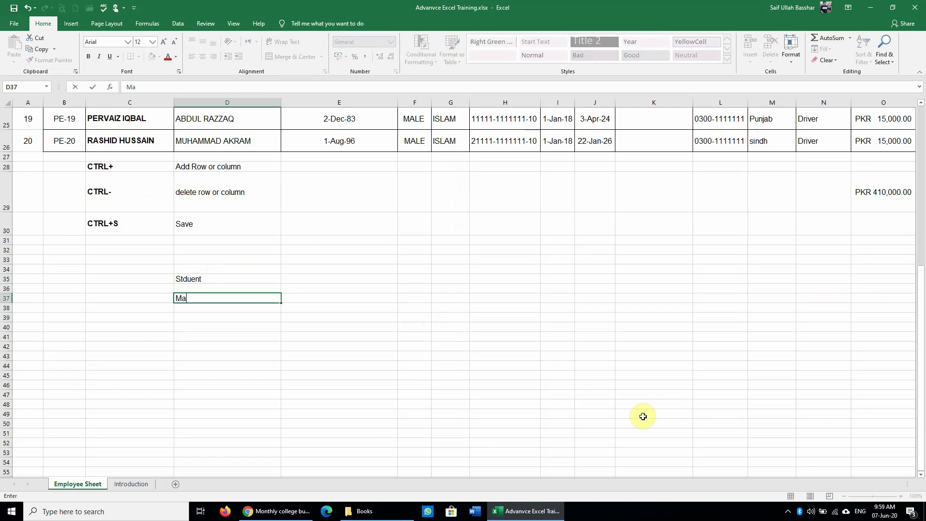
pyautogui.write('tch')
pyautogui.press('Return')
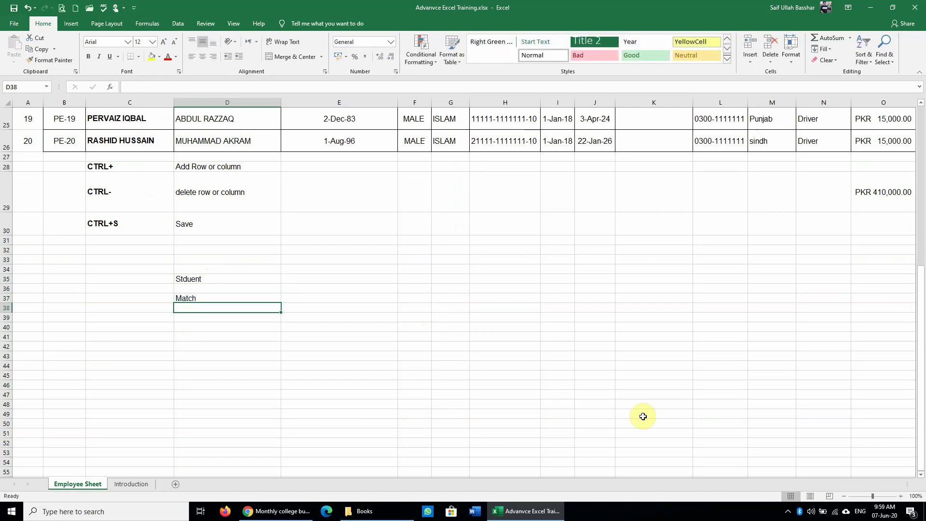
# - Add Physics and Chemistery under Match, fixing the 'Chemister' spelling
pyautogui.write('Physic')
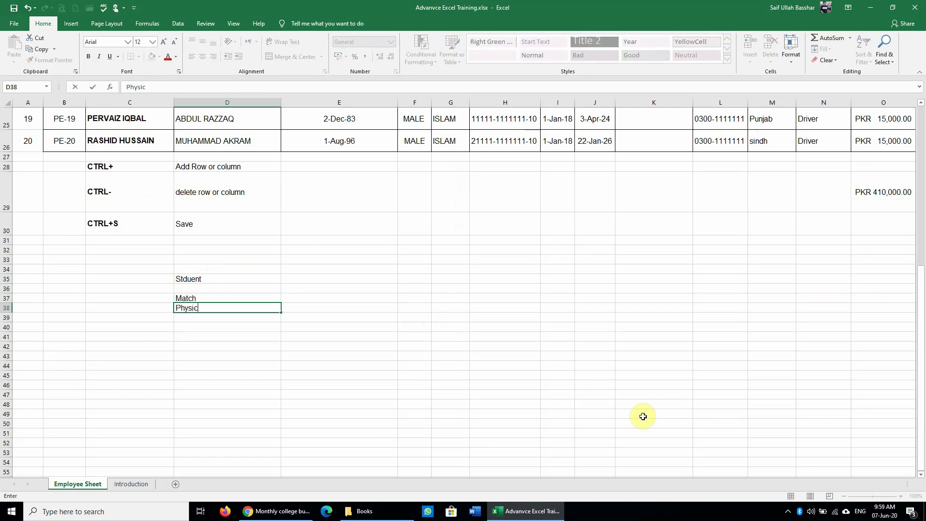
pyautogui.write('s')
pyautogui.press('Return')
pyautogui.write('Che')
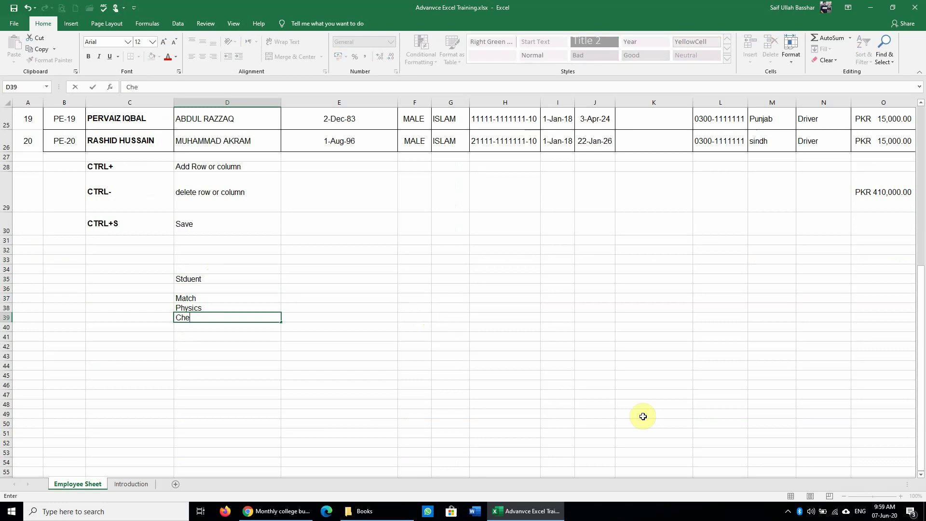
pyautogui.write('mister')
pyautogui.press('Return')
pyautogui.press('Up')
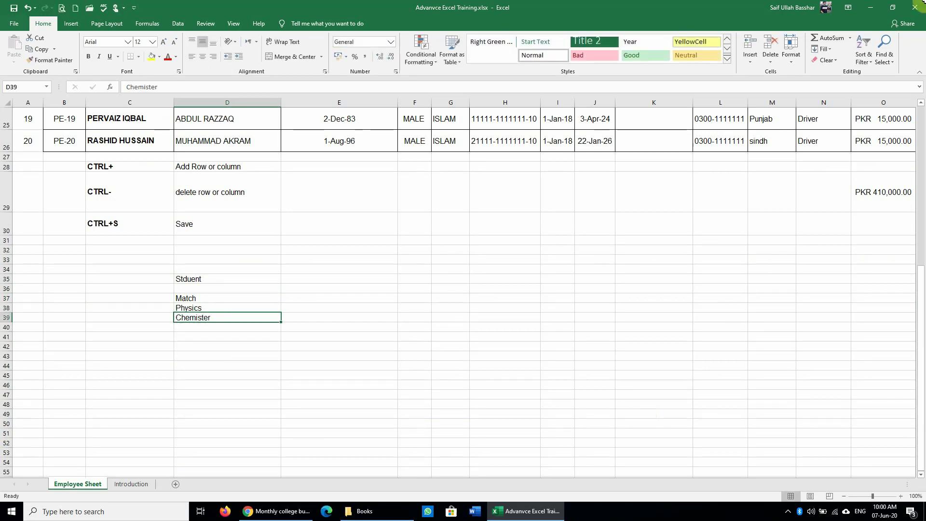
pyautogui.click(251, 91)
pyautogui.write('y')
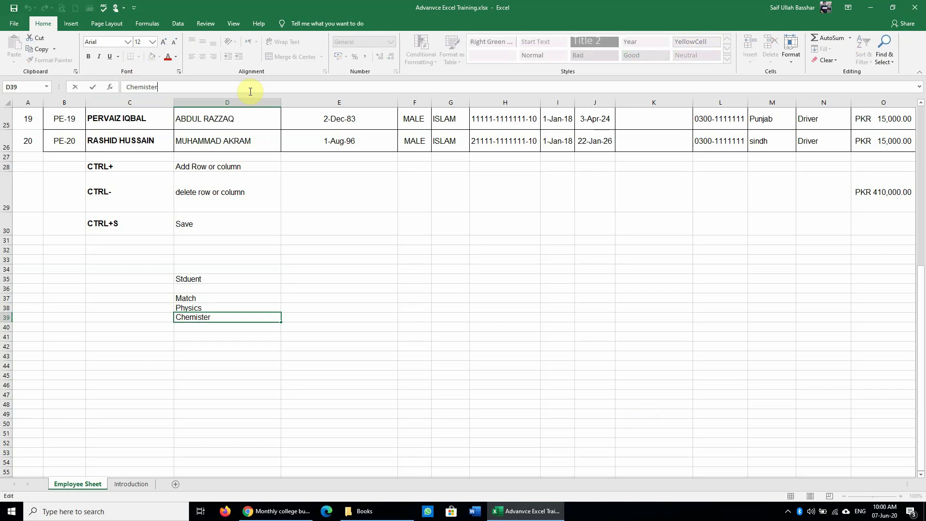
pyautogui.press('Return')
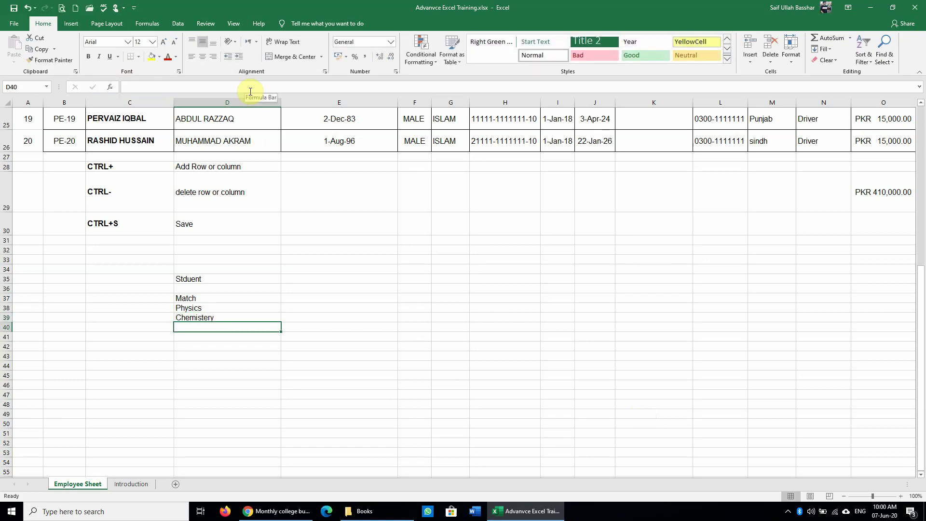
# - Enter marks 50, 60 and 90 beside Match, Physics and Chemistery
pyautogui.press('Up')
pyautogui.press('Up')
pyautogui.press('Up')
pyautogui.press('Right')
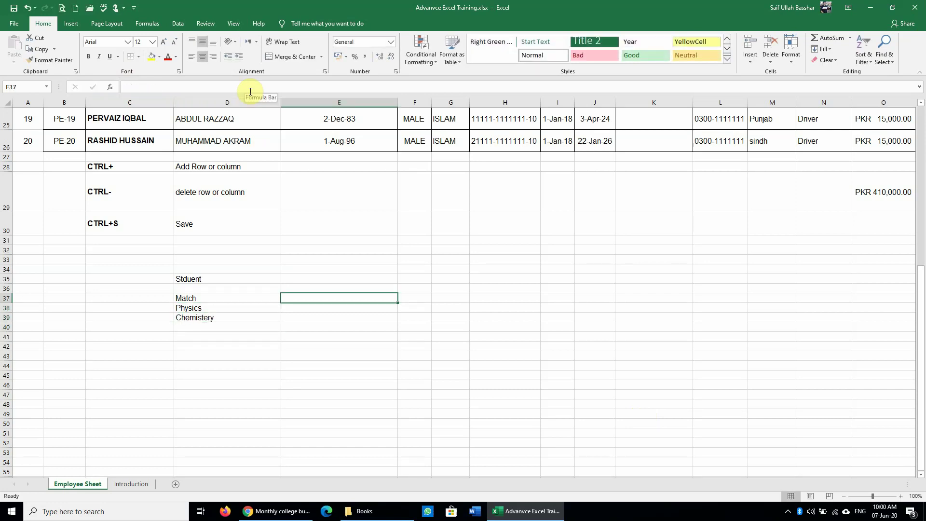
pyautogui.write('50')
pyautogui.press('Return')
pyautogui.write('00')
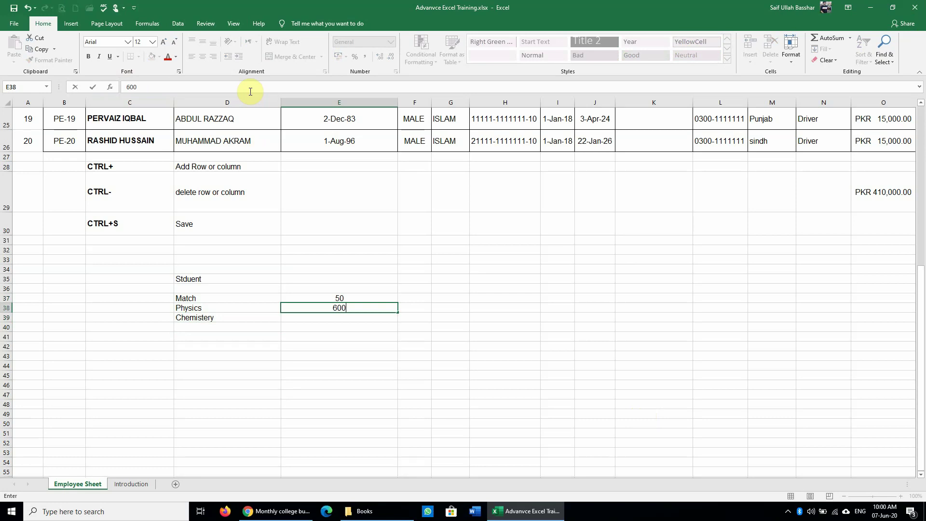
pyautogui.press('BackSpace')
pyautogui.press('Return')
pyautogui.write('90')
pyautogui.press('Return')
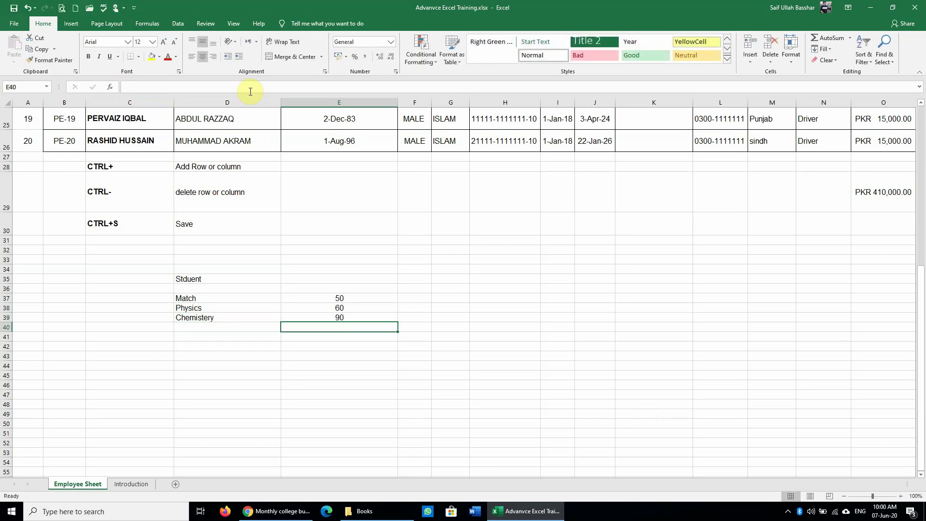
pyautogui.click(343, 349)
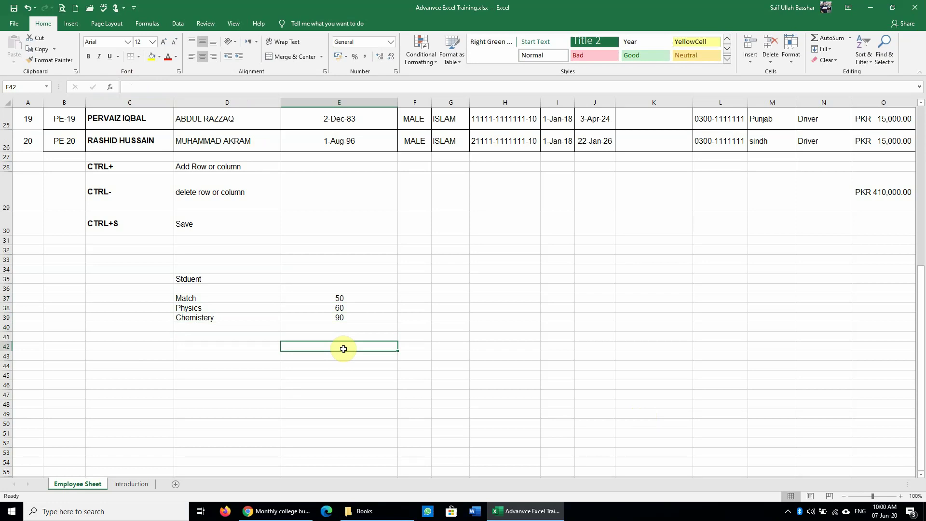
# - Label the total row 'Total' in D42
pyautogui.press('Left')
pyautogui.write('T')
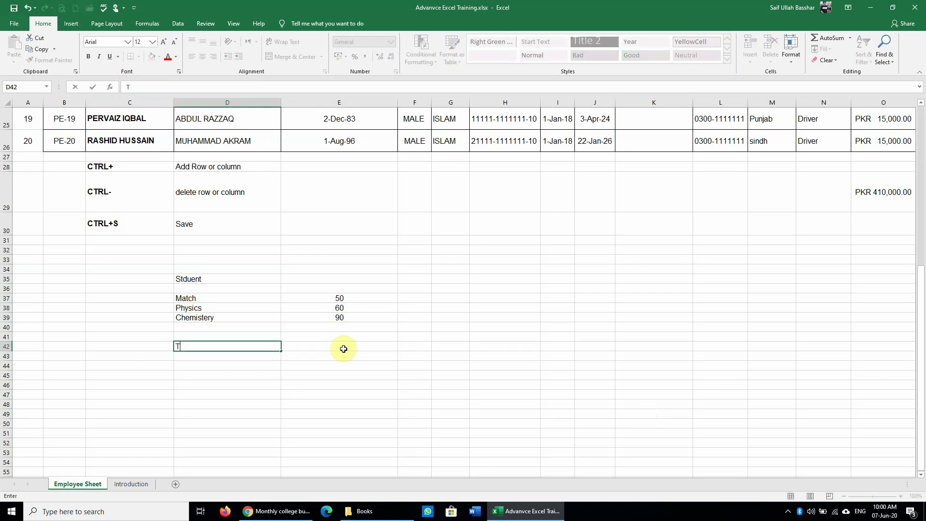
pyautogui.write('otal')
pyautogui.press('Return')
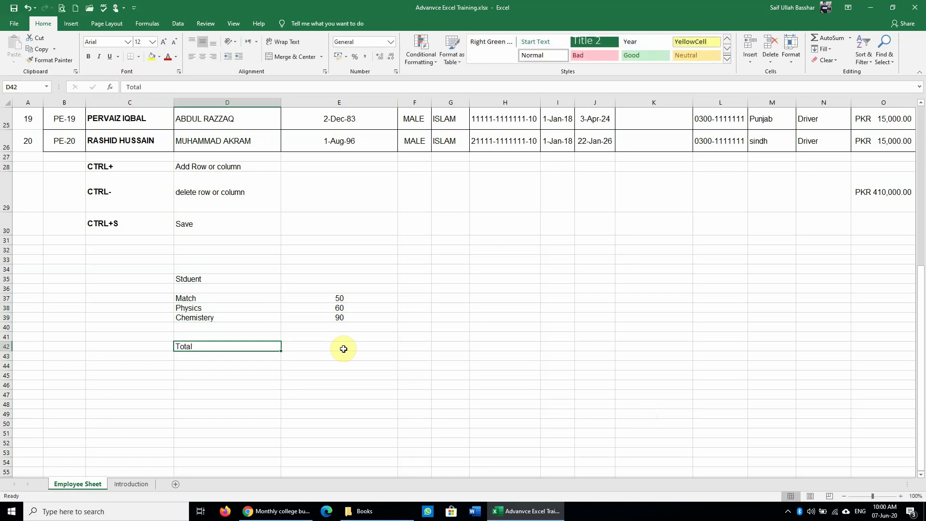
# - Build =E37+E38+E39 in E42 from the Match, Physics and Chemistery marks, giving 200
pyautogui.click(343, 349)
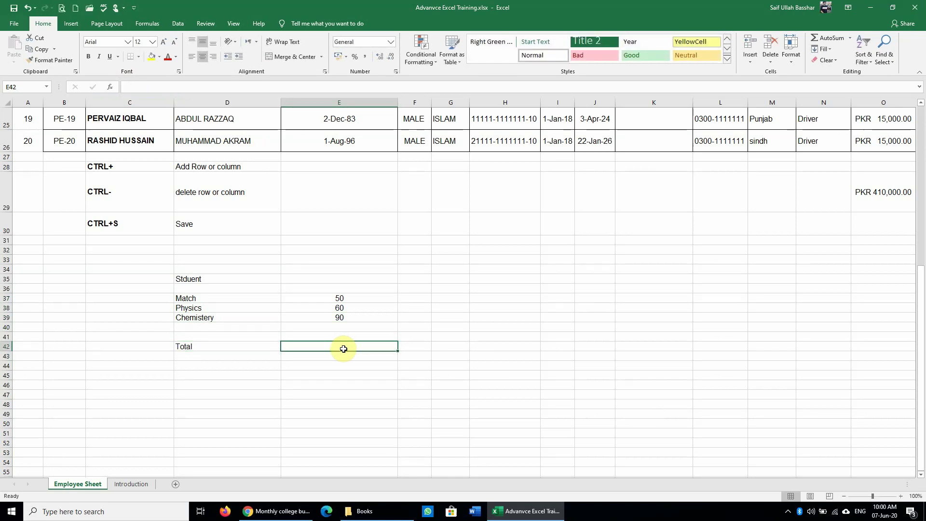
pyautogui.write('=')
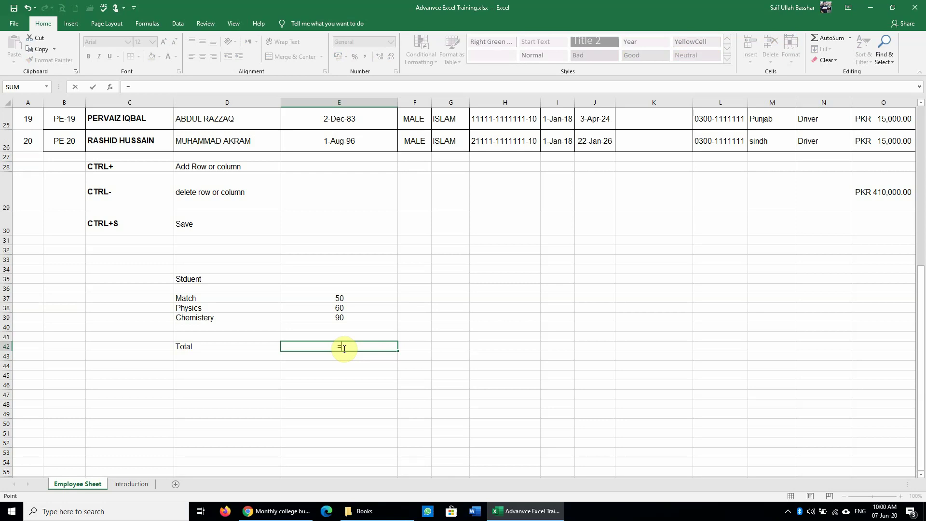
pyautogui.press('Up')
pyautogui.press('Up')
pyautogui.press('Up')
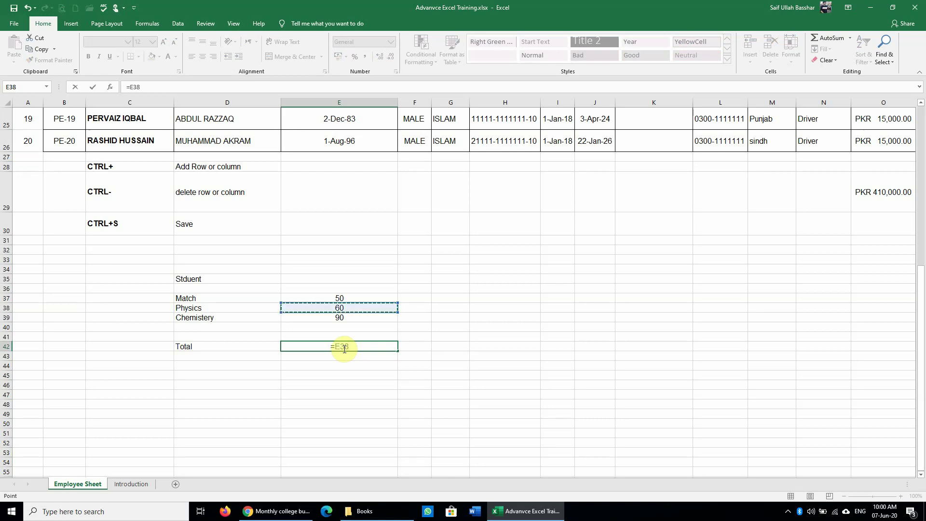
pyautogui.press('Escape')
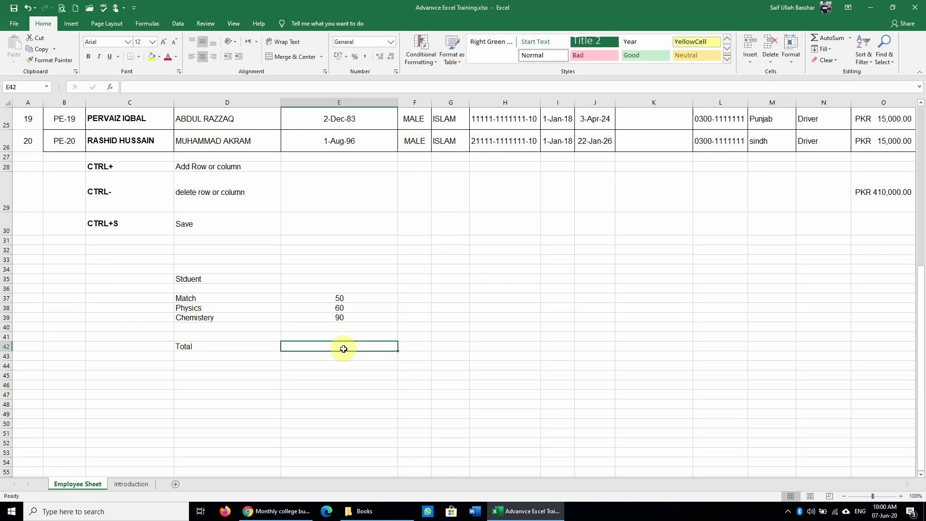
pyautogui.write('=')
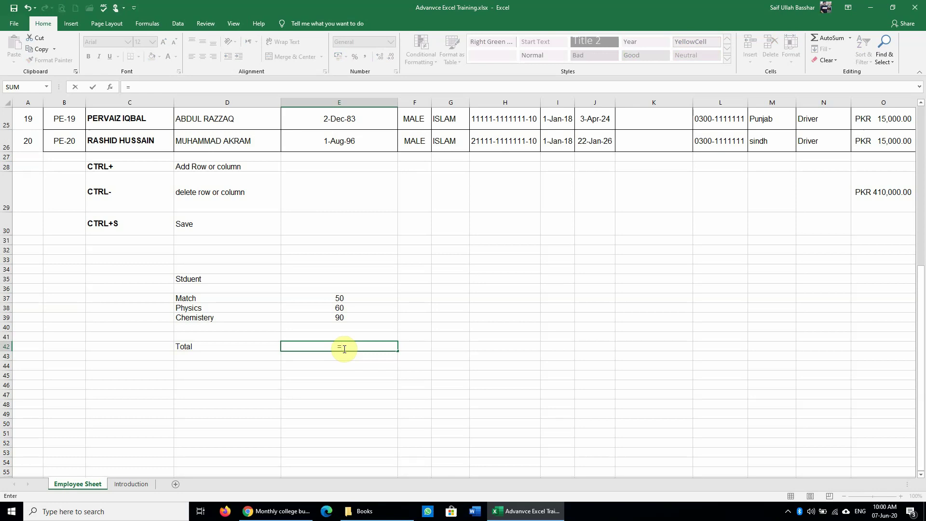
pyautogui.click(366, 298)
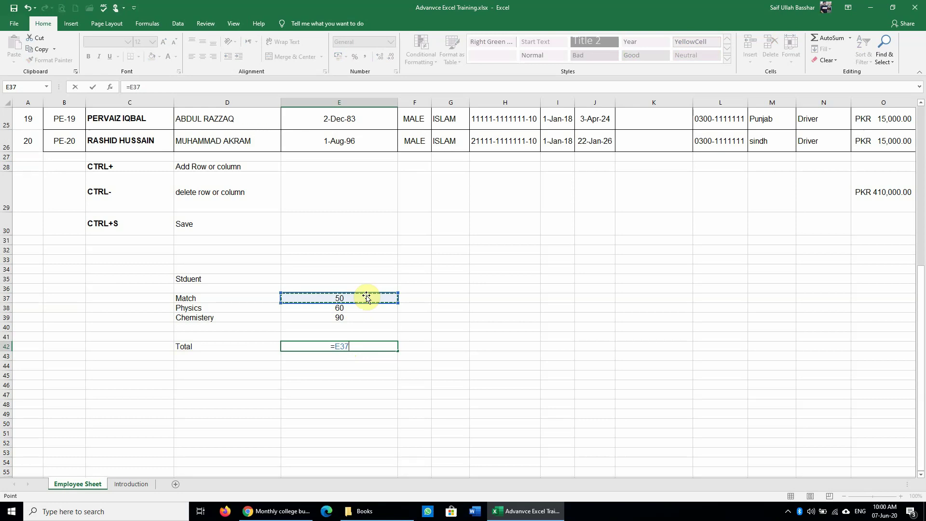
pyautogui.write('+')
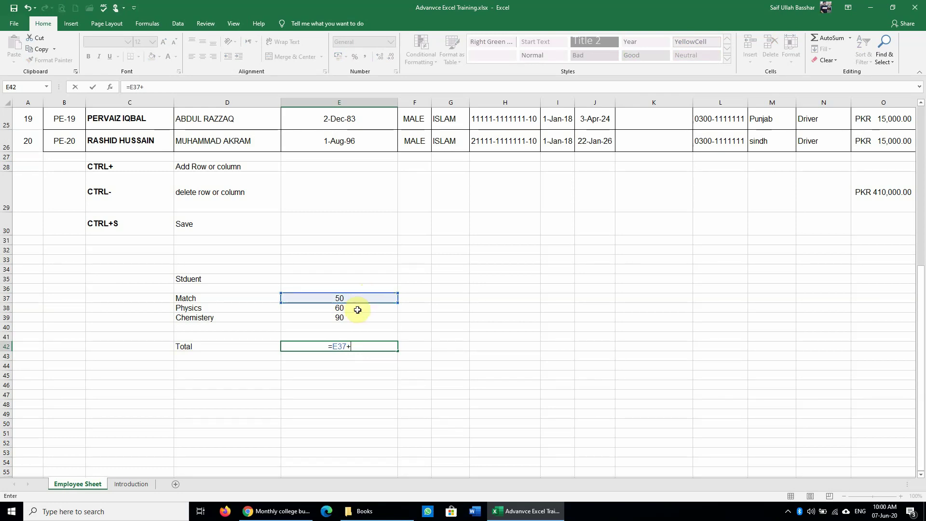
pyautogui.click(357, 309)
pyautogui.write('+')
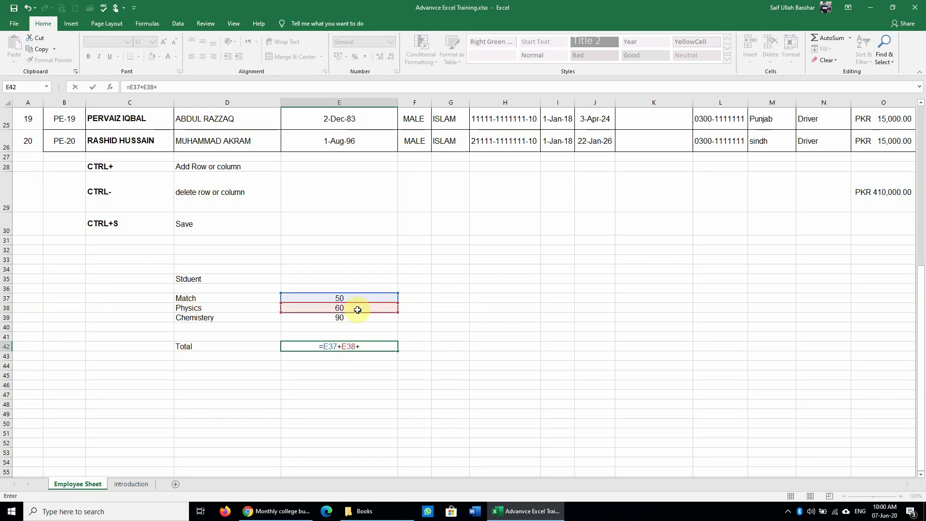
pyautogui.click(352, 317)
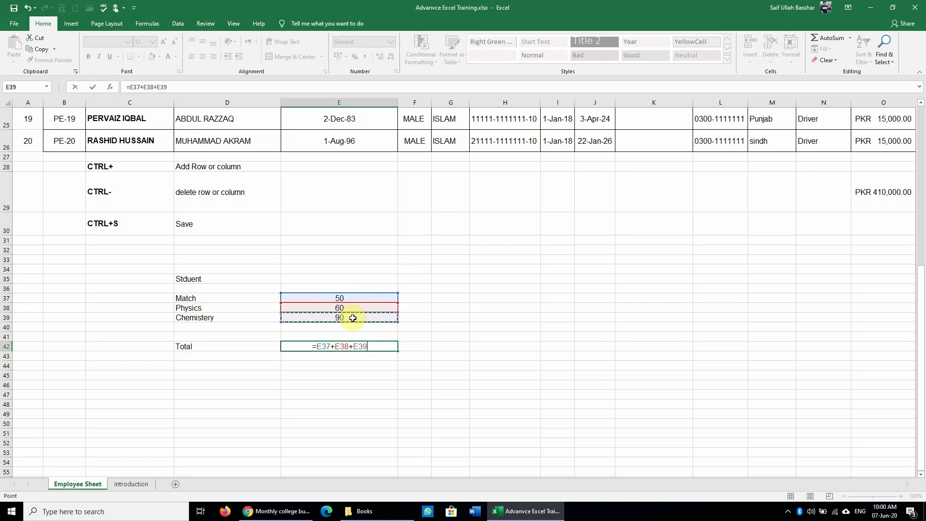
pyautogui.press('Return')
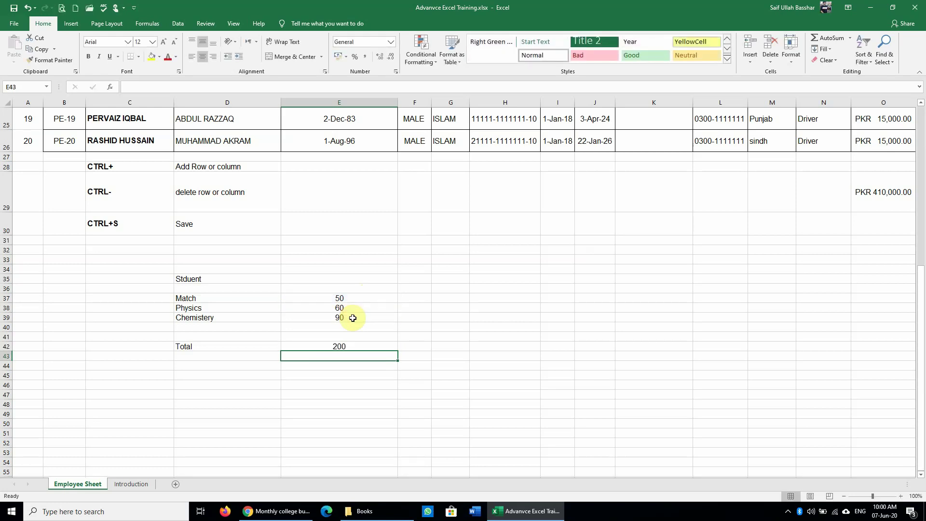
# - Re-enter the E42 addition formula with arrow-key references to the three marks, again totalling 200
pyautogui.press('Up')
pyautogui.press('F2')
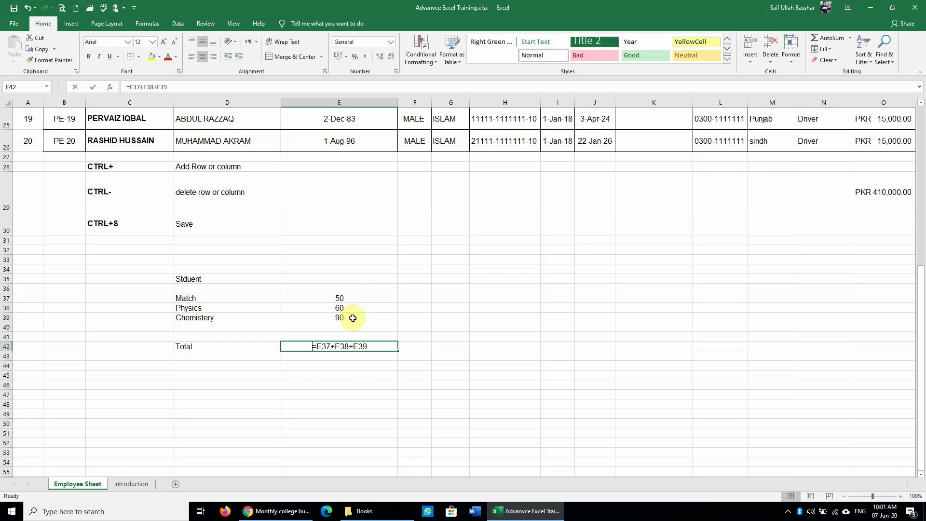
pyautogui.write('=')
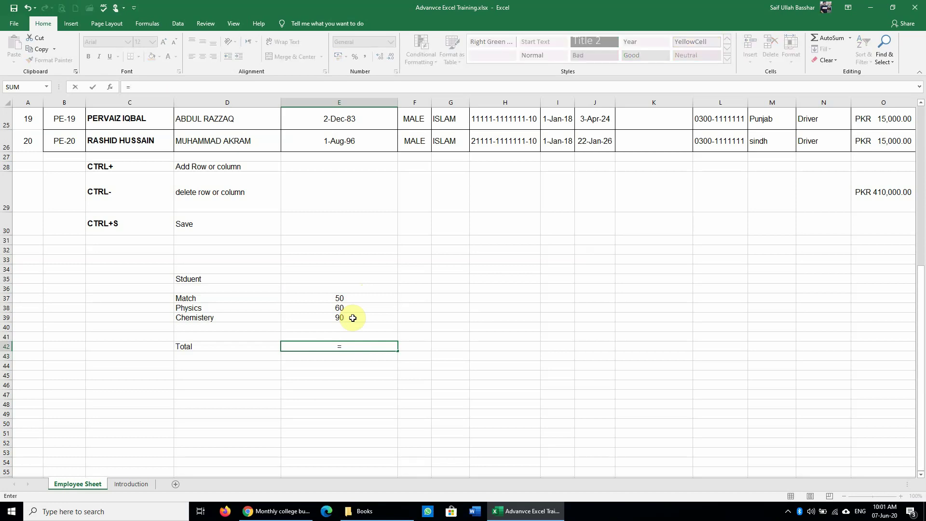
pyautogui.press('Up')
pyautogui.press('Up')
pyautogui.press('Up')
pyautogui.press('Up')
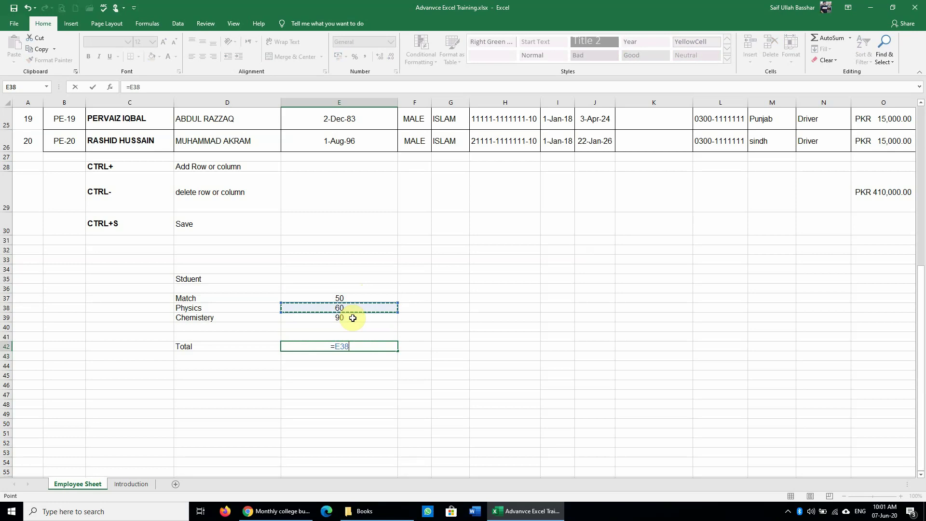
pyautogui.press('Up')
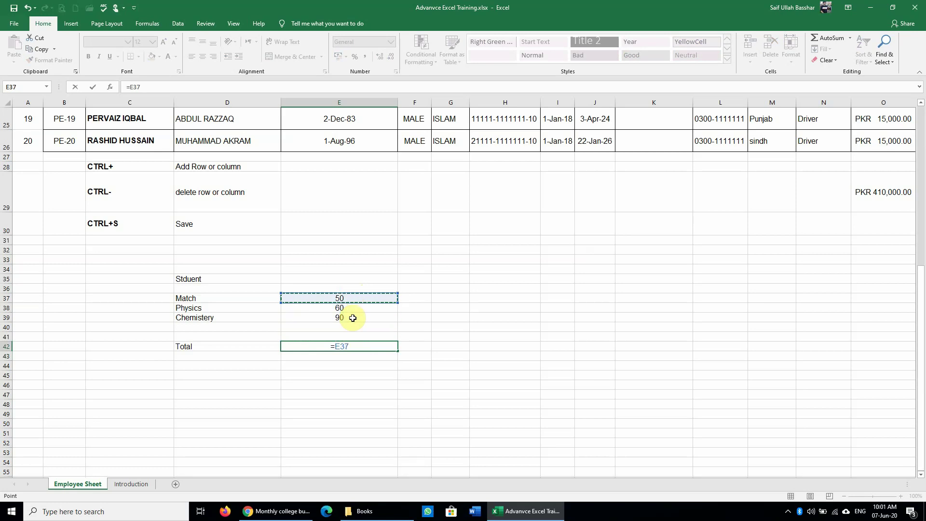
pyautogui.write('+')
pyautogui.press('Up')
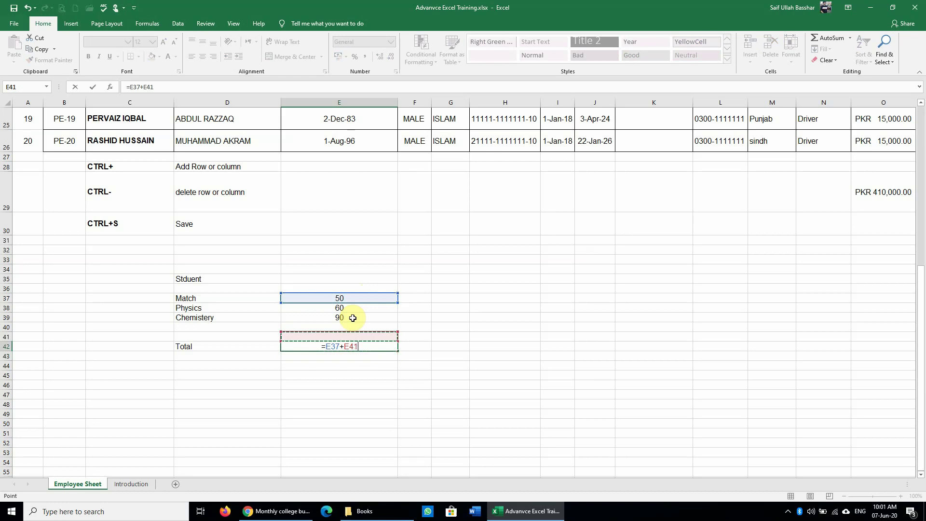
pyautogui.press('Up')
pyautogui.press('Up')
pyautogui.press('Up')
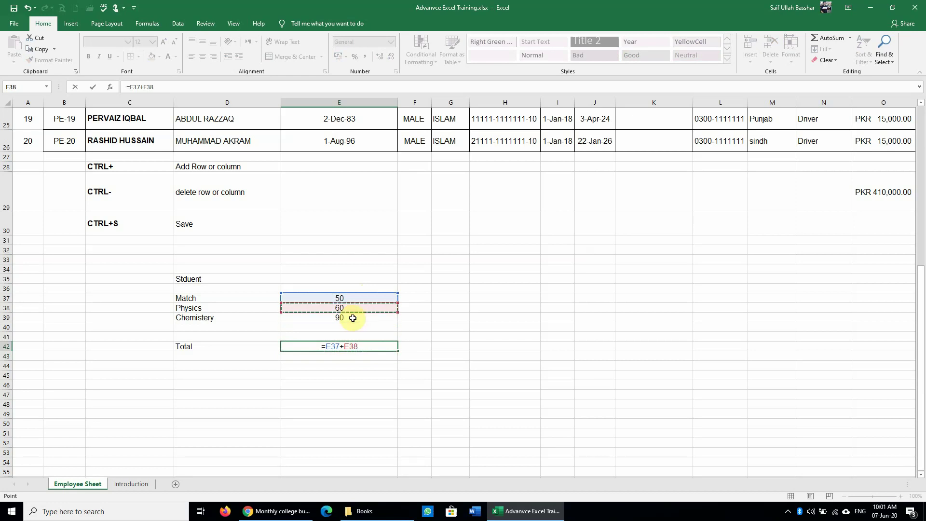
pyautogui.write('+')
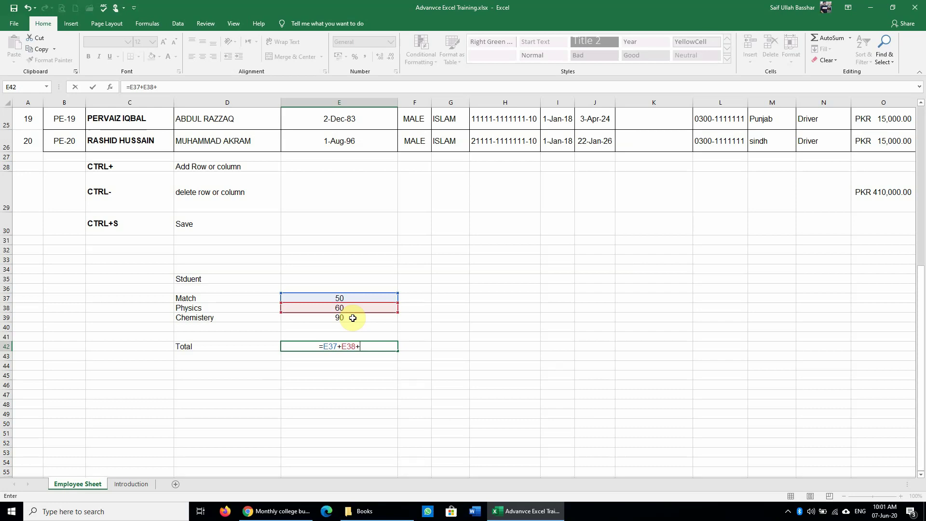
pyautogui.press('Up')
pyautogui.press('Up')
pyautogui.press('Up')
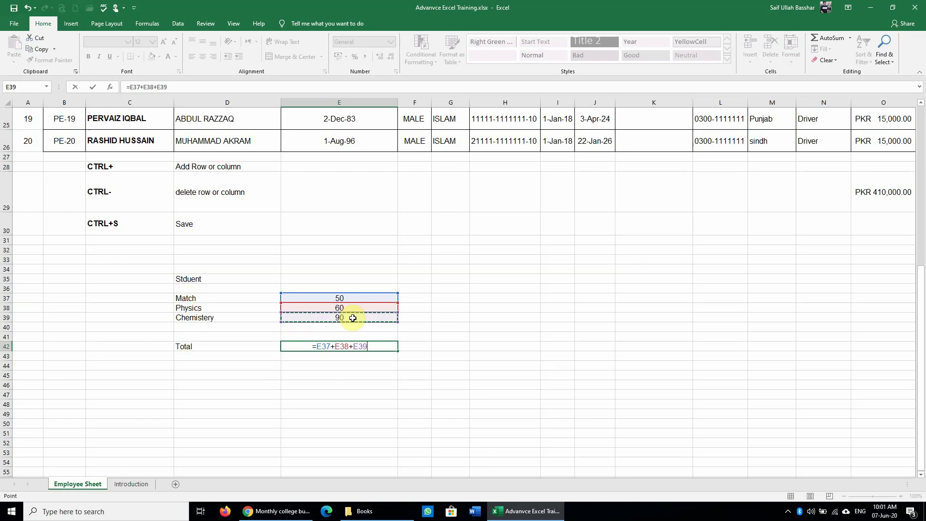
pyautogui.press('Return')
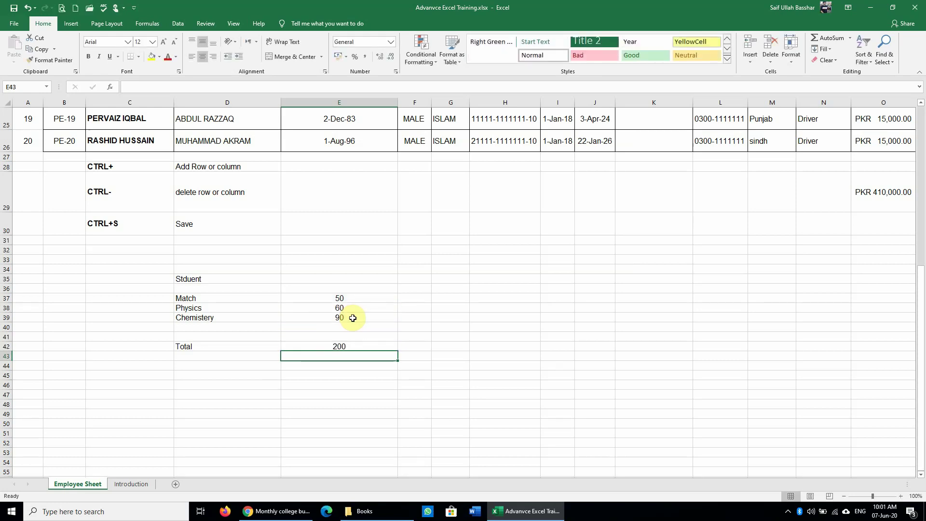
pyautogui.press('Up')
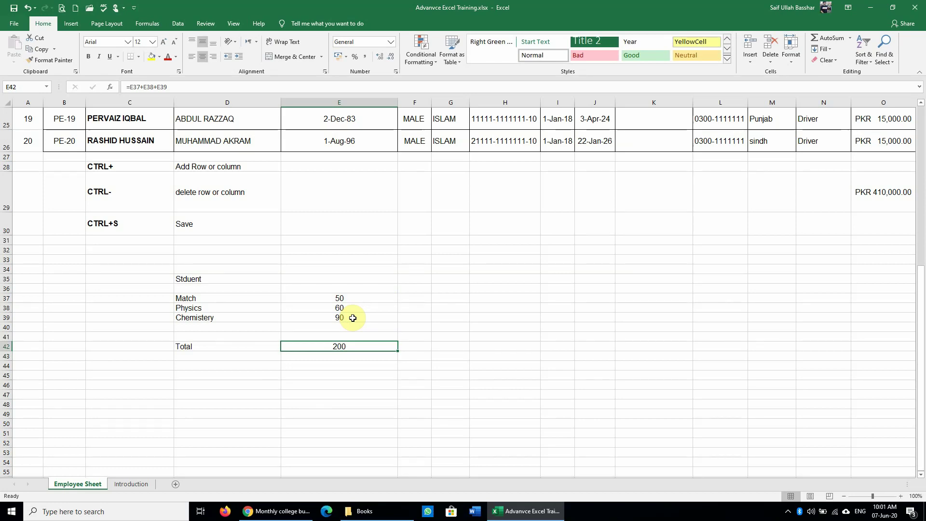
# - Enter =sum(E37:E39) in E42, selecting the marks range with Shift+Down
pyautogui.write('=su')
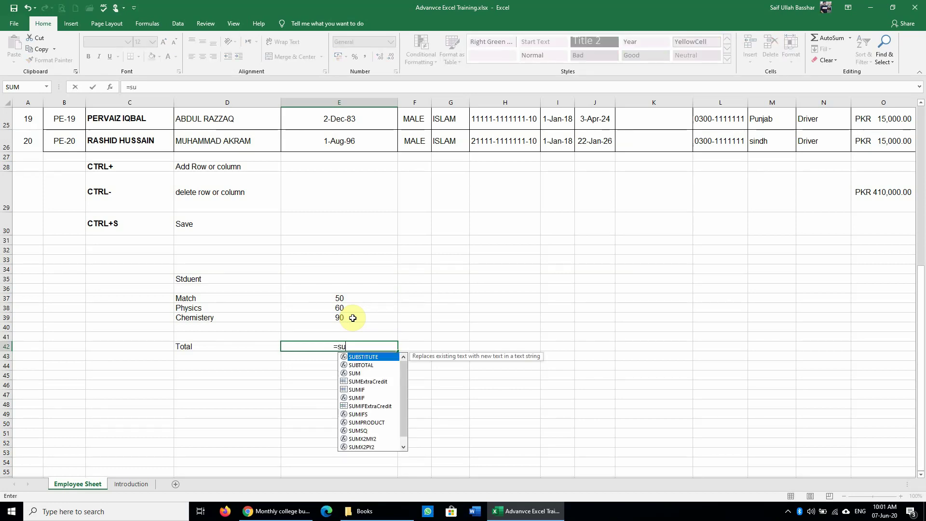
pyautogui.write('m(')
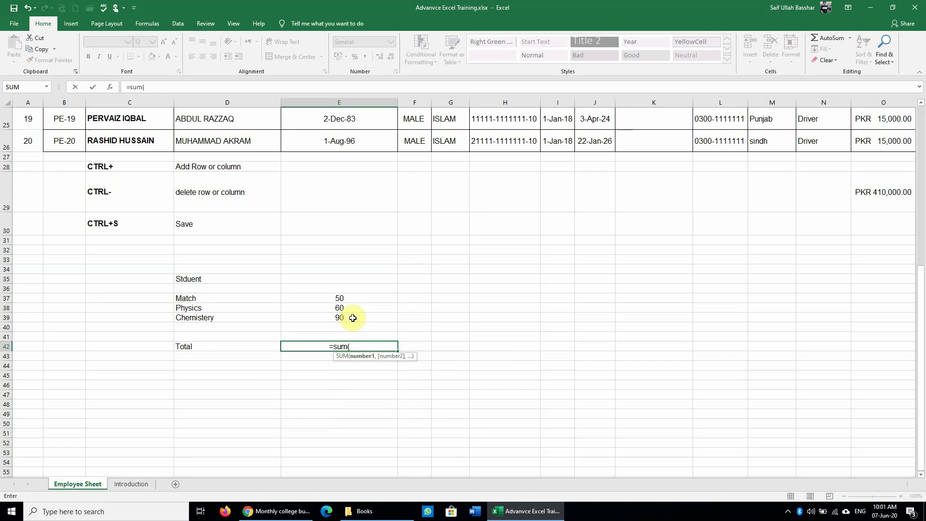
pyautogui.press('Up')
pyautogui.press('Up')
pyautogui.press('Up')
pyautogui.press('Up')
pyautogui.press('Up')
pyautogui.hotkey('shift', 'Down')
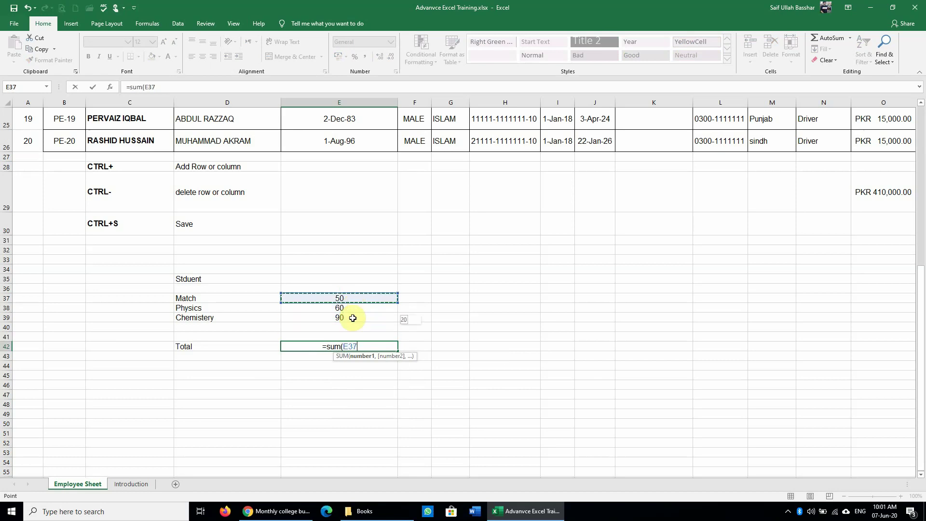
pyautogui.hotkey('shift', 'Down')
pyautogui.write(')')
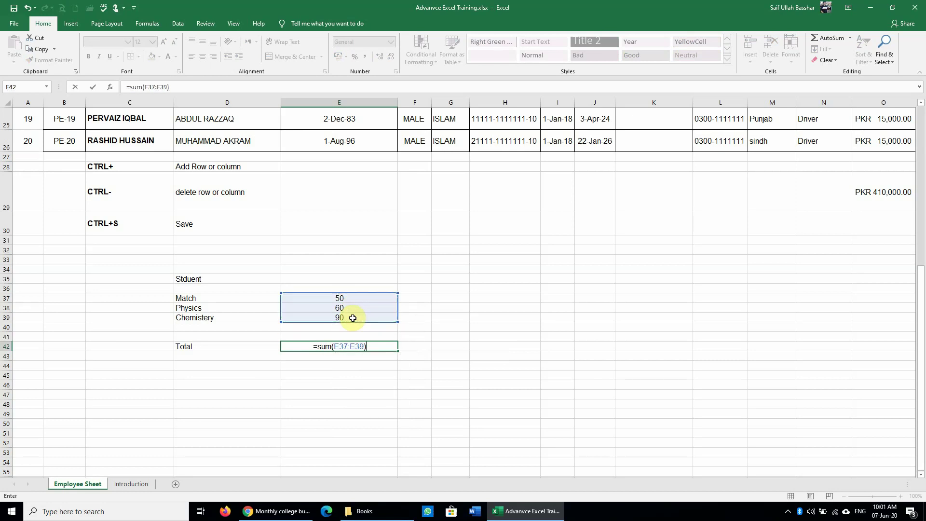
pyautogui.press('Return')
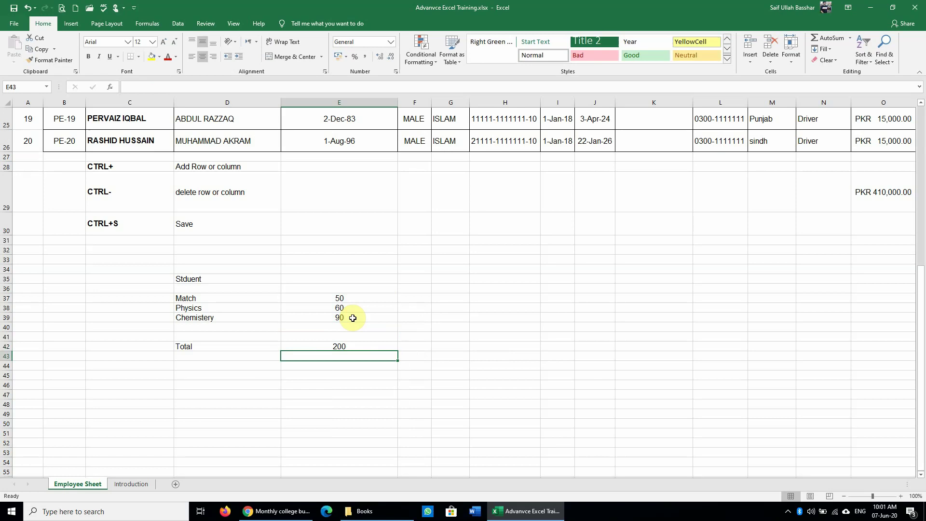
pyautogui.press('Up')
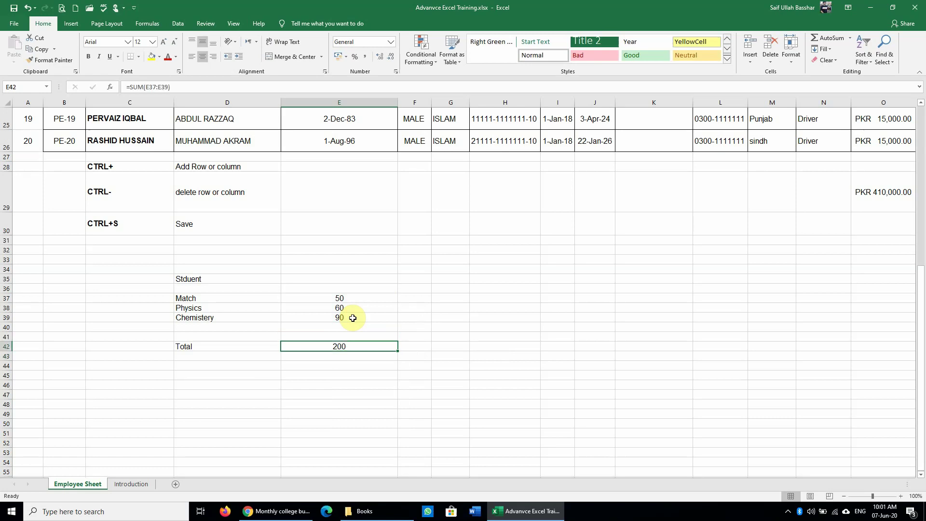
# - Redo the =sum(E37:E39) total, picking the E37:E39 range by clicking with F8 extend mode
pyautogui.write('=')
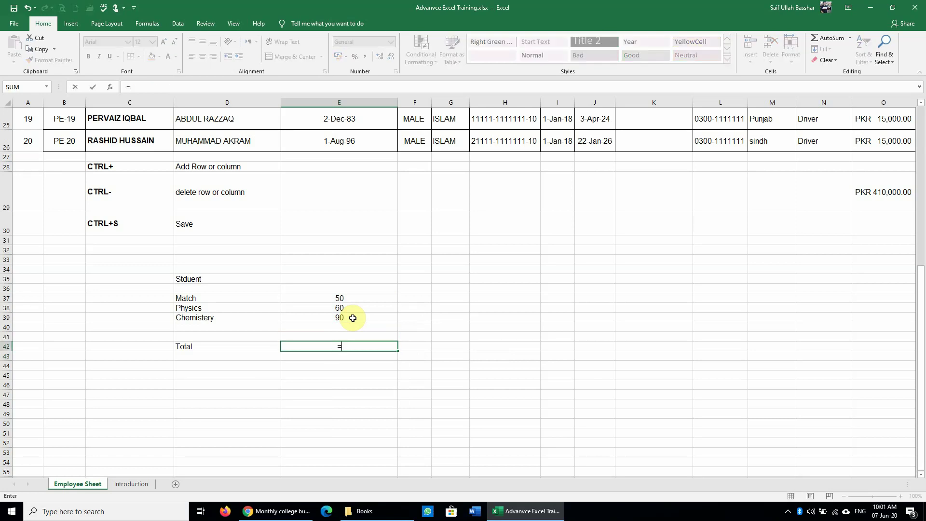
pyautogui.write('sum')
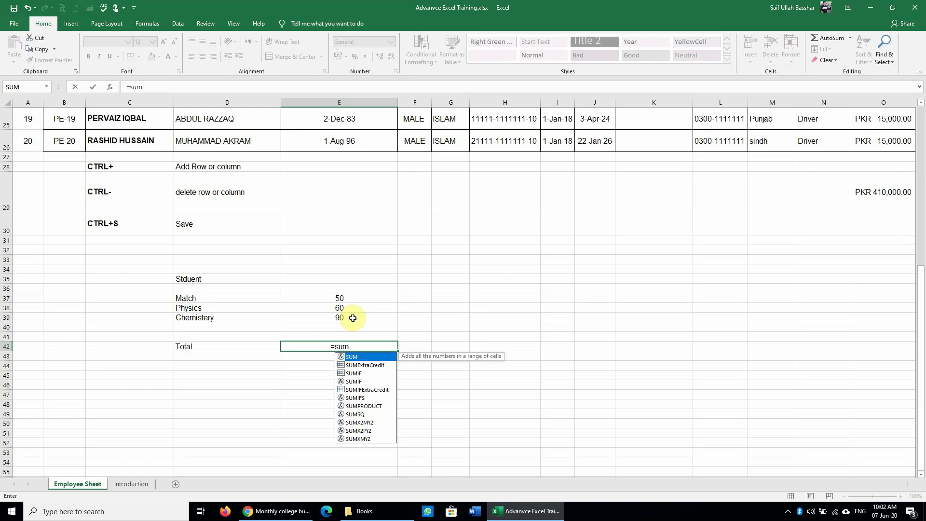
pyautogui.write('(')
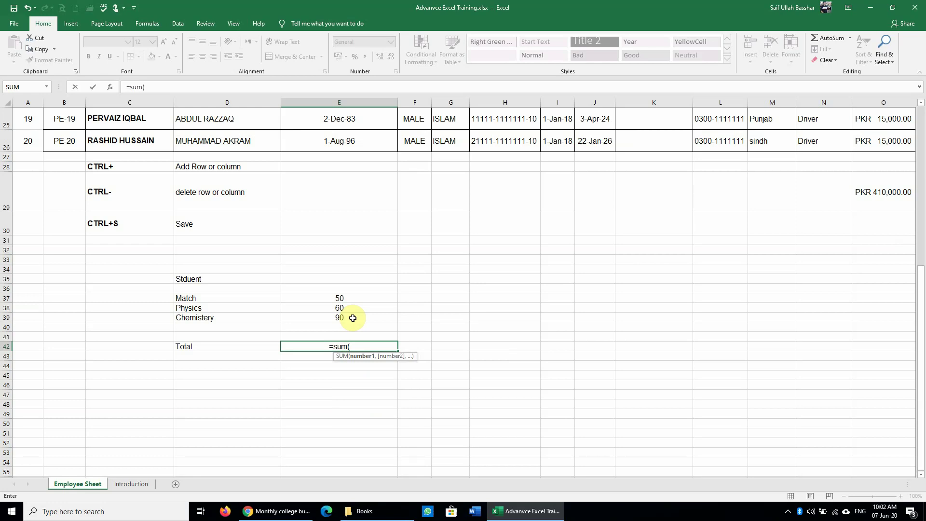
pyautogui.click(360, 298)
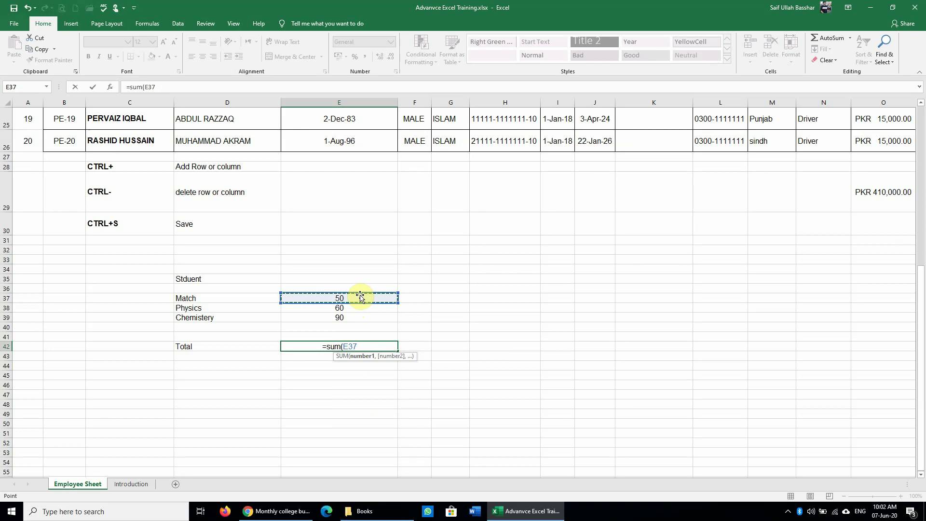
pyautogui.press('F8')
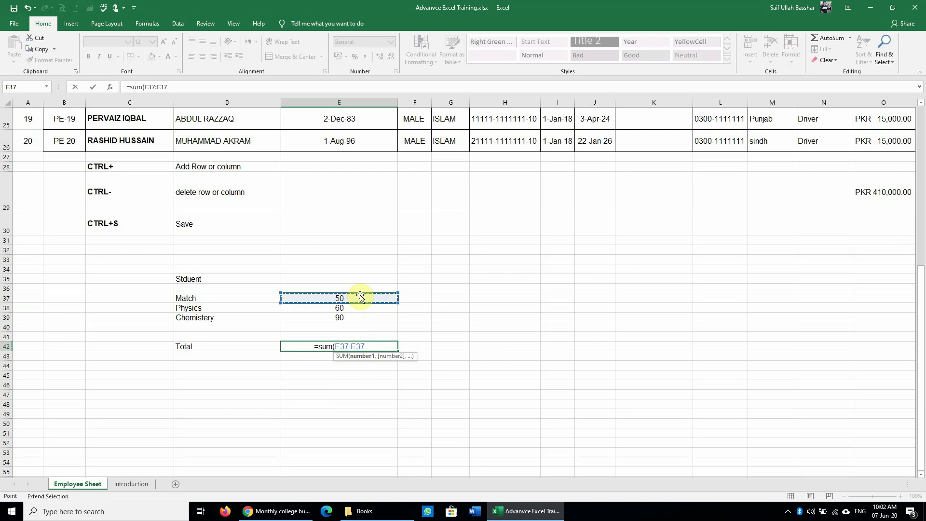
pyautogui.click(352, 319)
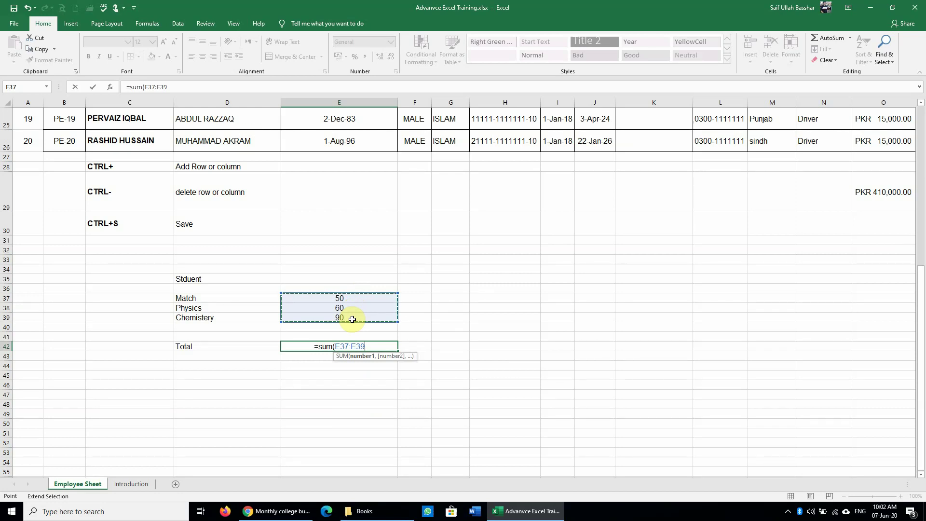
pyautogui.write(')')
pyautogui.press('Return')
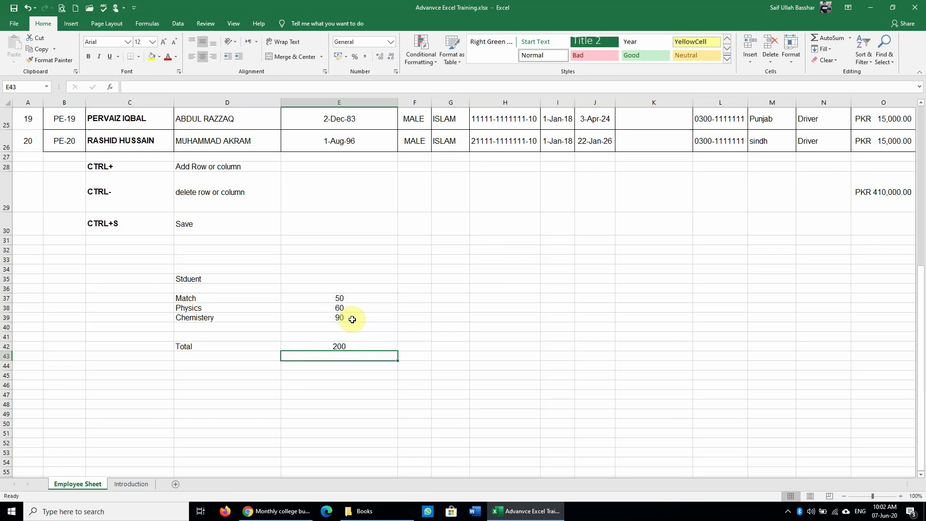
pyautogui.press('Up')
pyautogui.write('=')
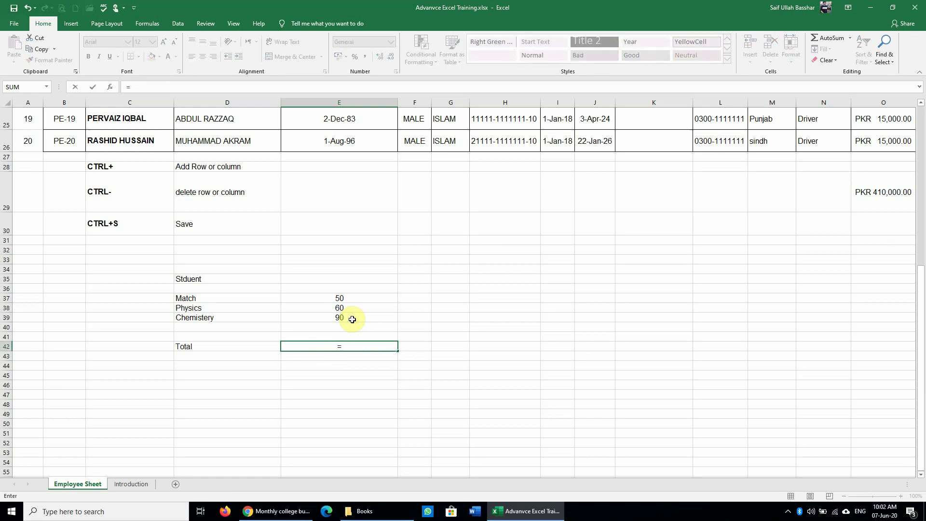
pyautogui.write('sum')
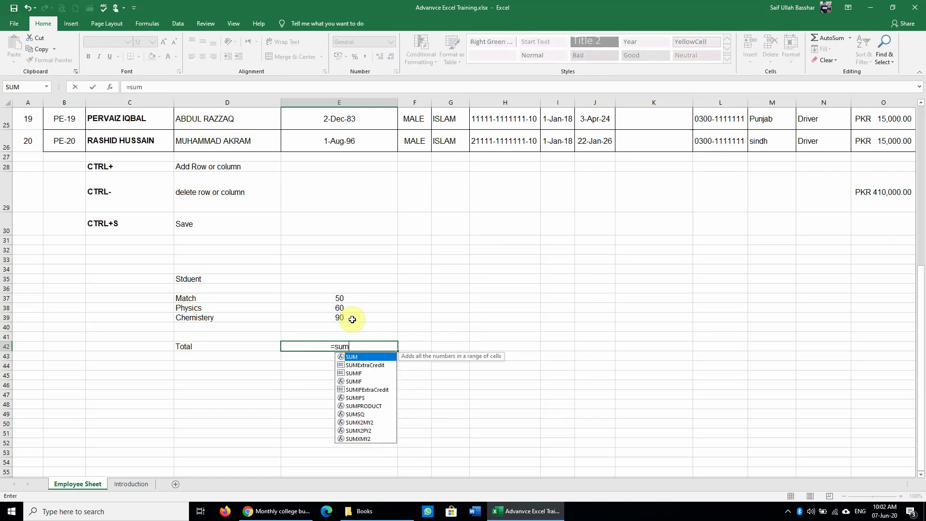
pyautogui.write('(')
pyautogui.press('Up')
pyautogui.press('Up')
pyautogui.press('Up')
pyautogui.press('Up')
pyautogui.press('Up')
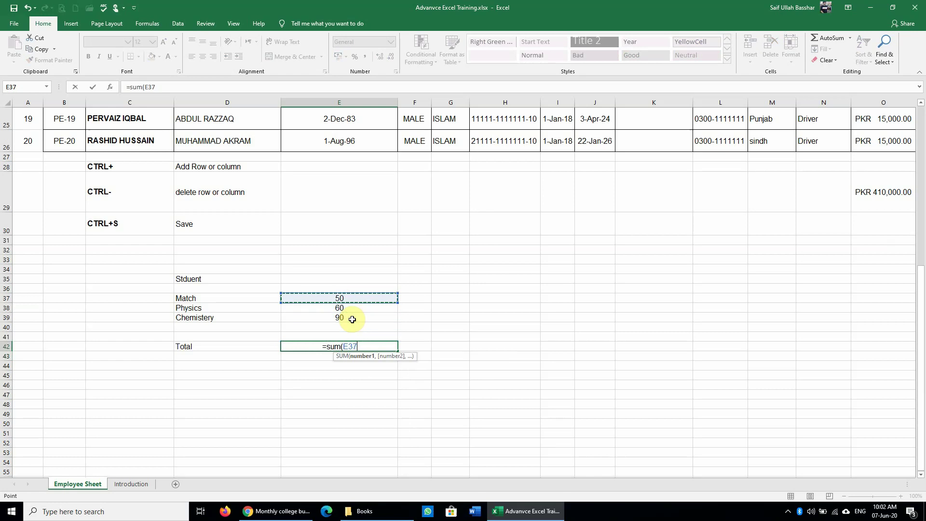
pyautogui.hotkey('shift', 'Down')
pyautogui.hotkey('shift', 'Down')
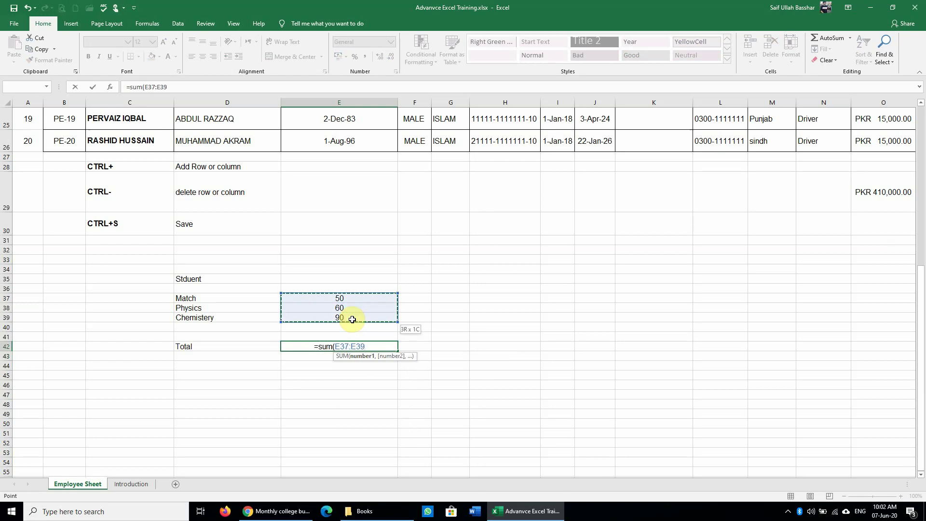
pyautogui.write(')')
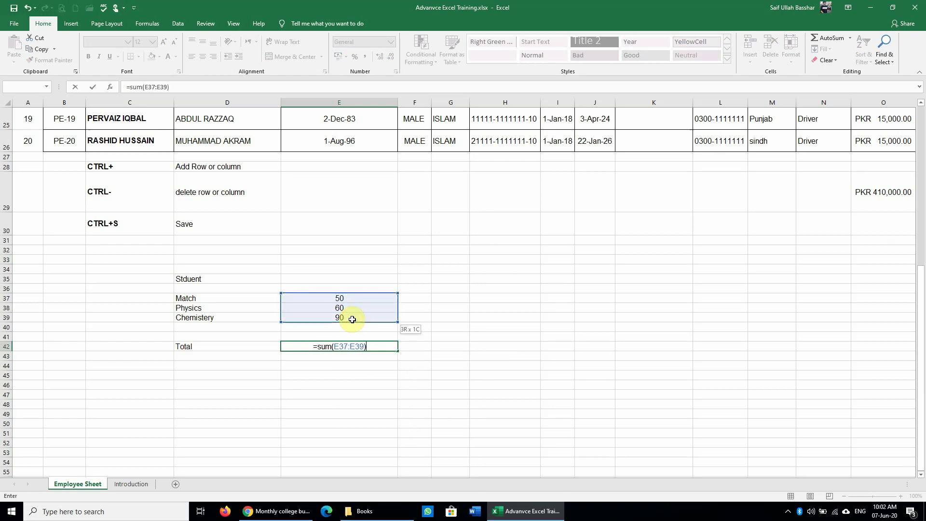
pyautogui.press('Return')
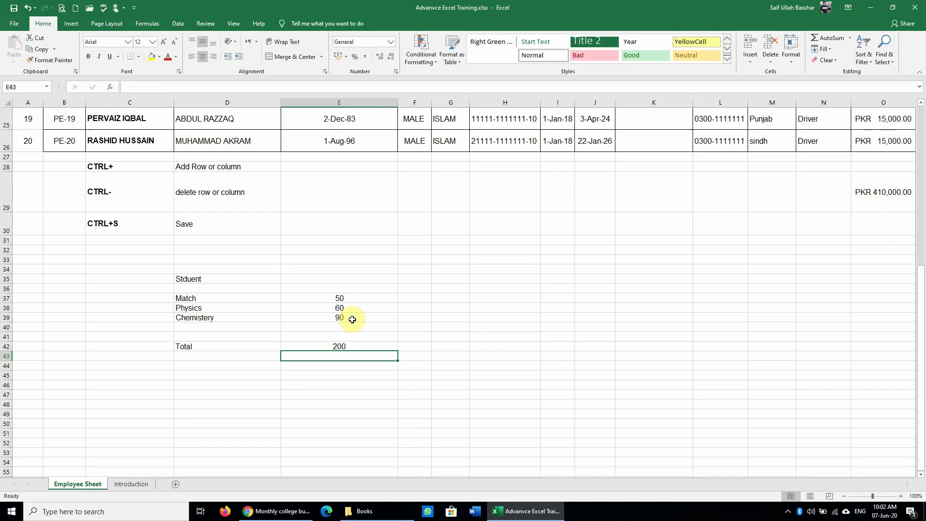
pyautogui.press('Up')
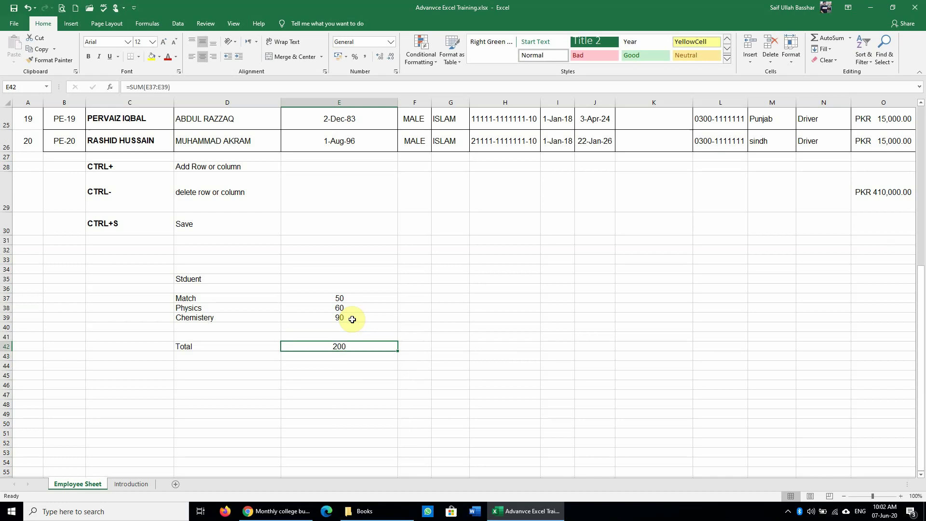
pyautogui.write('=')
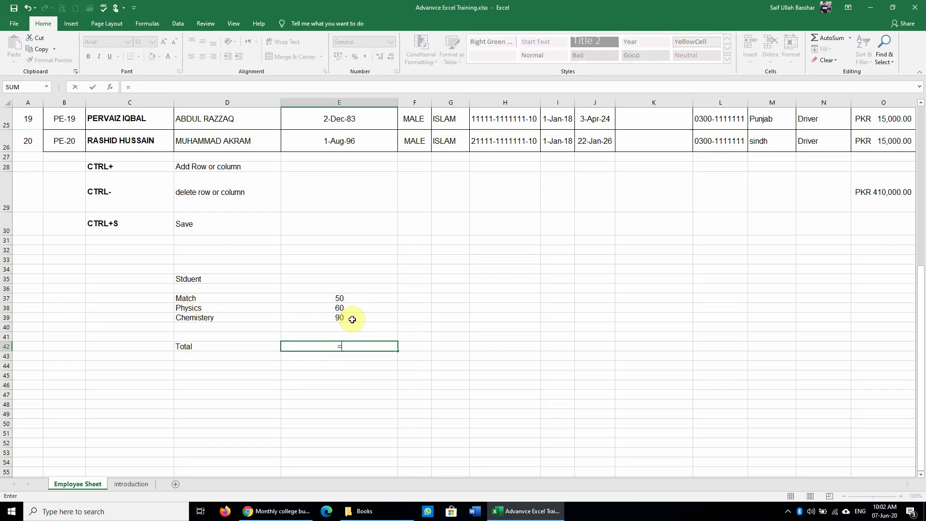
pyautogui.write('sum(')
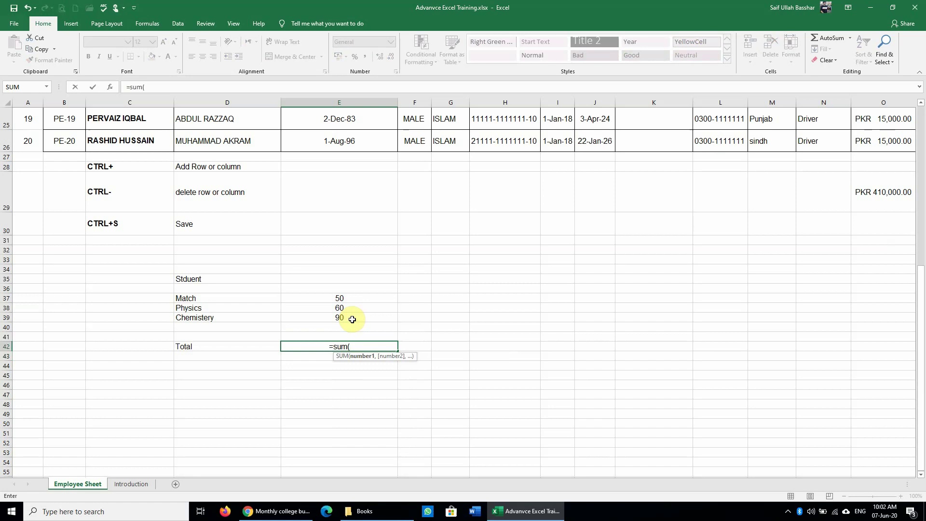
pyautogui.press('Up')
pyautogui.press('Up')
pyautogui.press('Up')
pyautogui.press('Up')
pyautogui.press('Up')
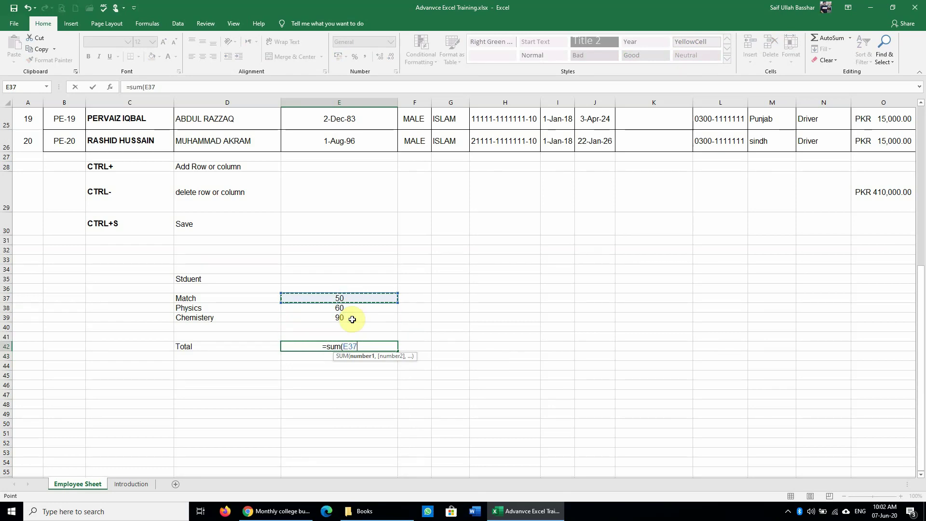
pyautogui.hotkey('shift', 'Down')
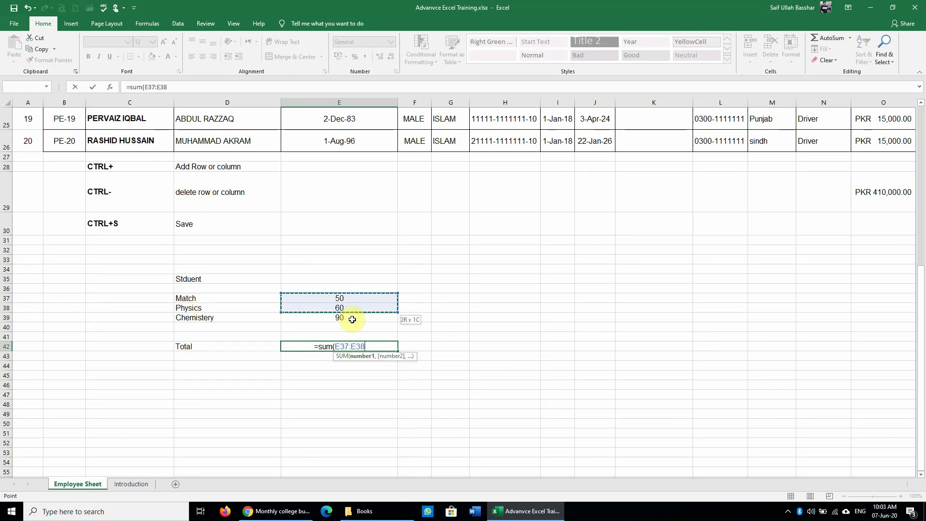
pyautogui.hotkey('shift', 'Down')
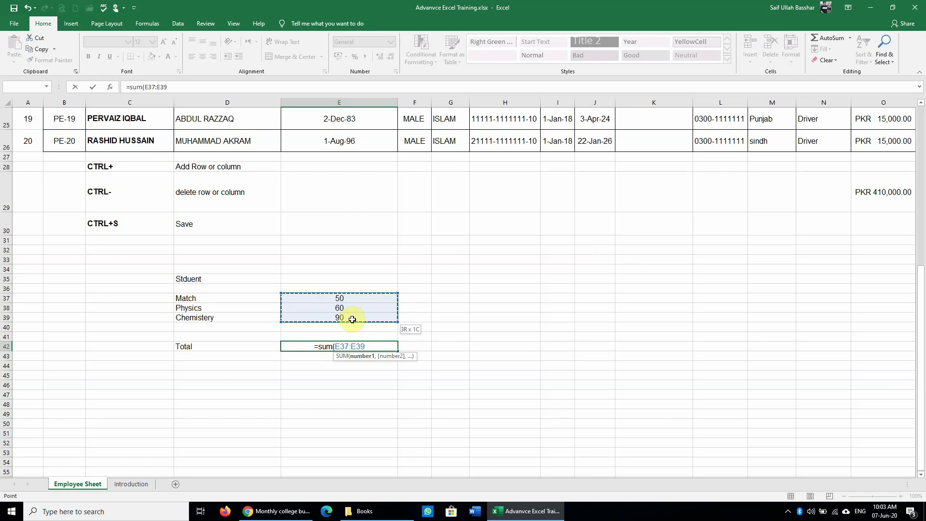
pyautogui.write(')')
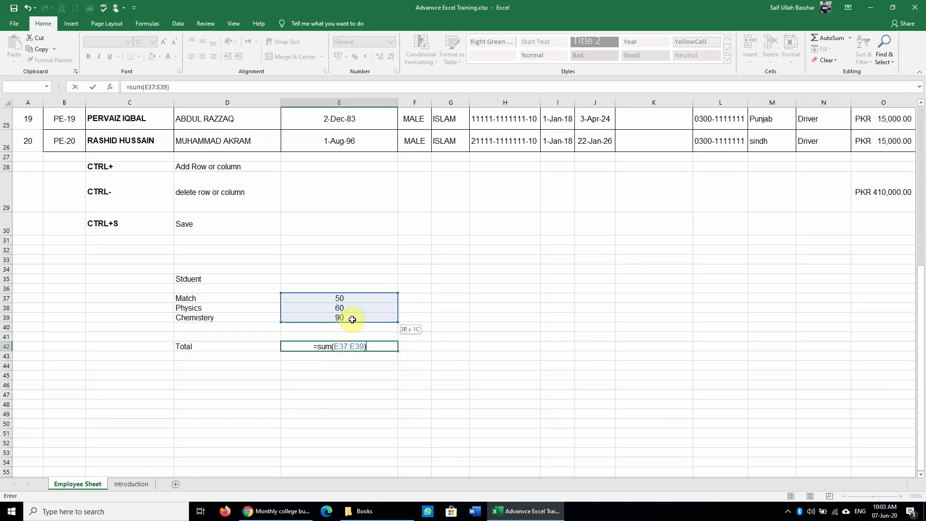
pyautogui.press('Return')
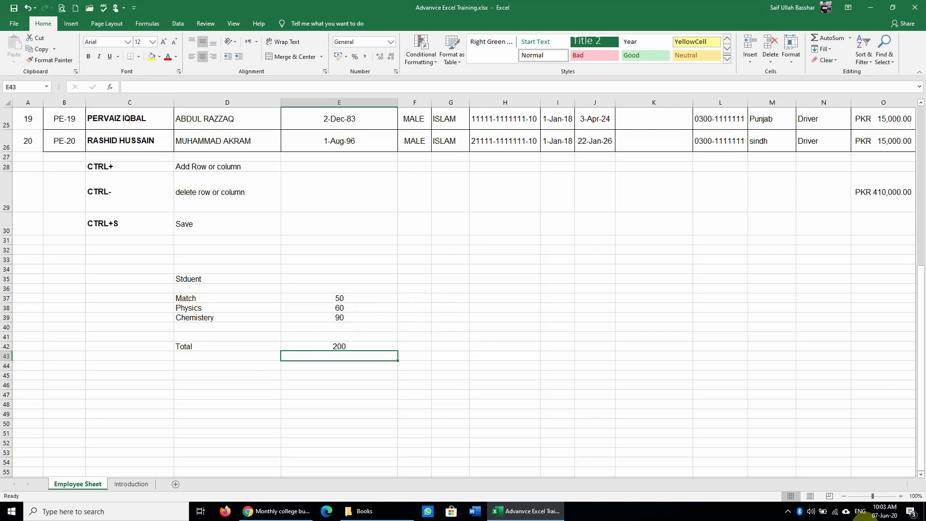
pyautogui.click(788, 514)
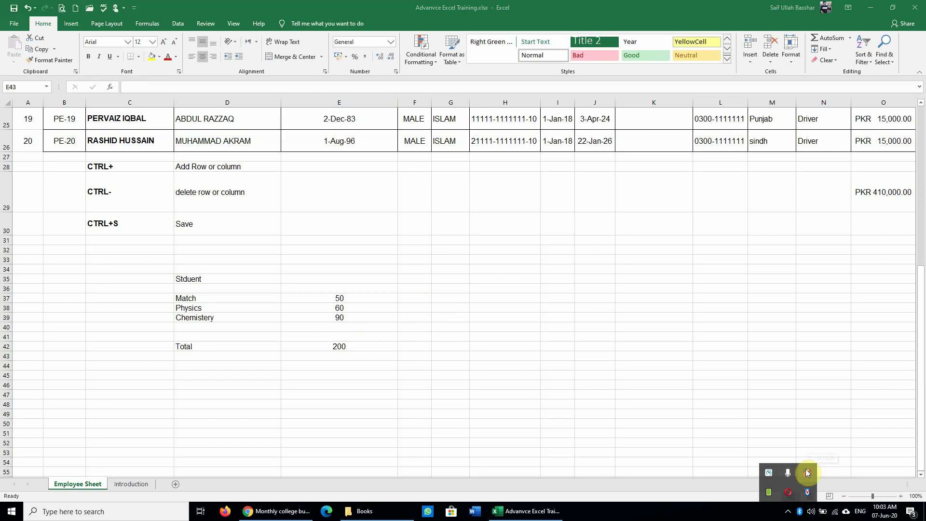
pyautogui.rightClick(807, 472)
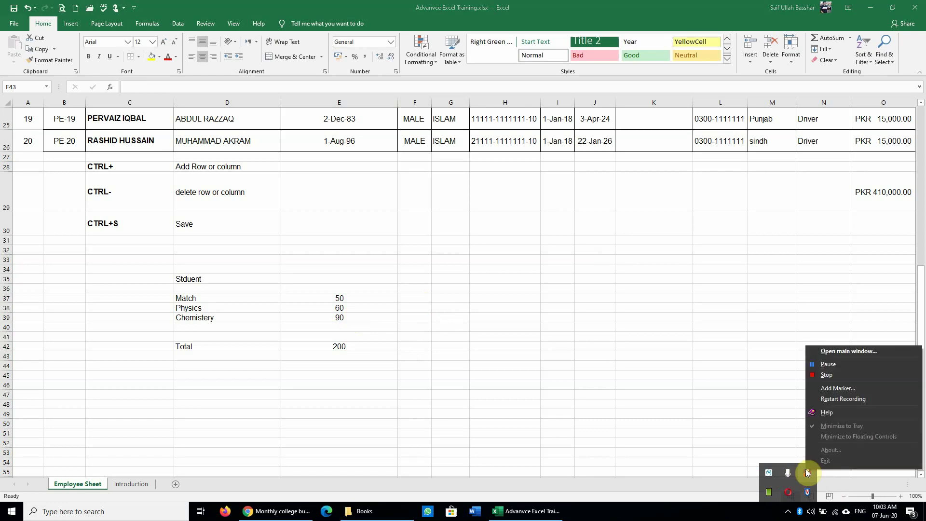